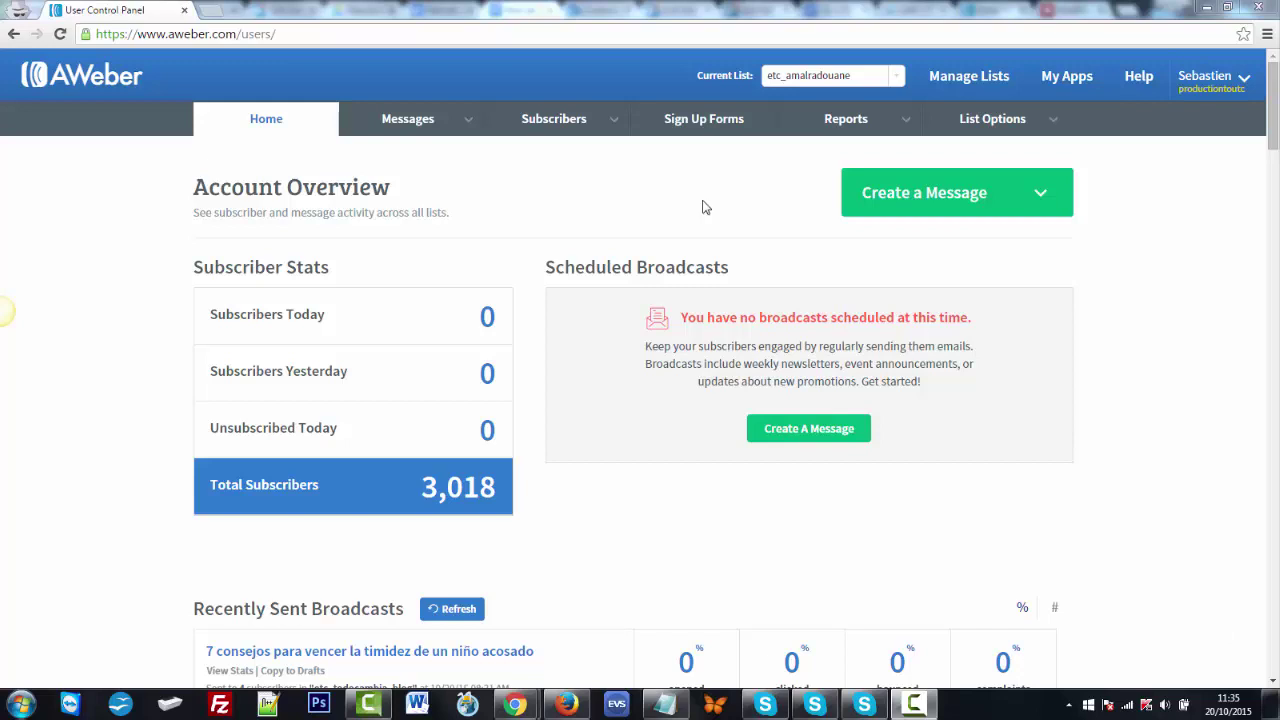
Select the first mailing list in the account as the current list and open its follow-up series
left_click(900, 80)
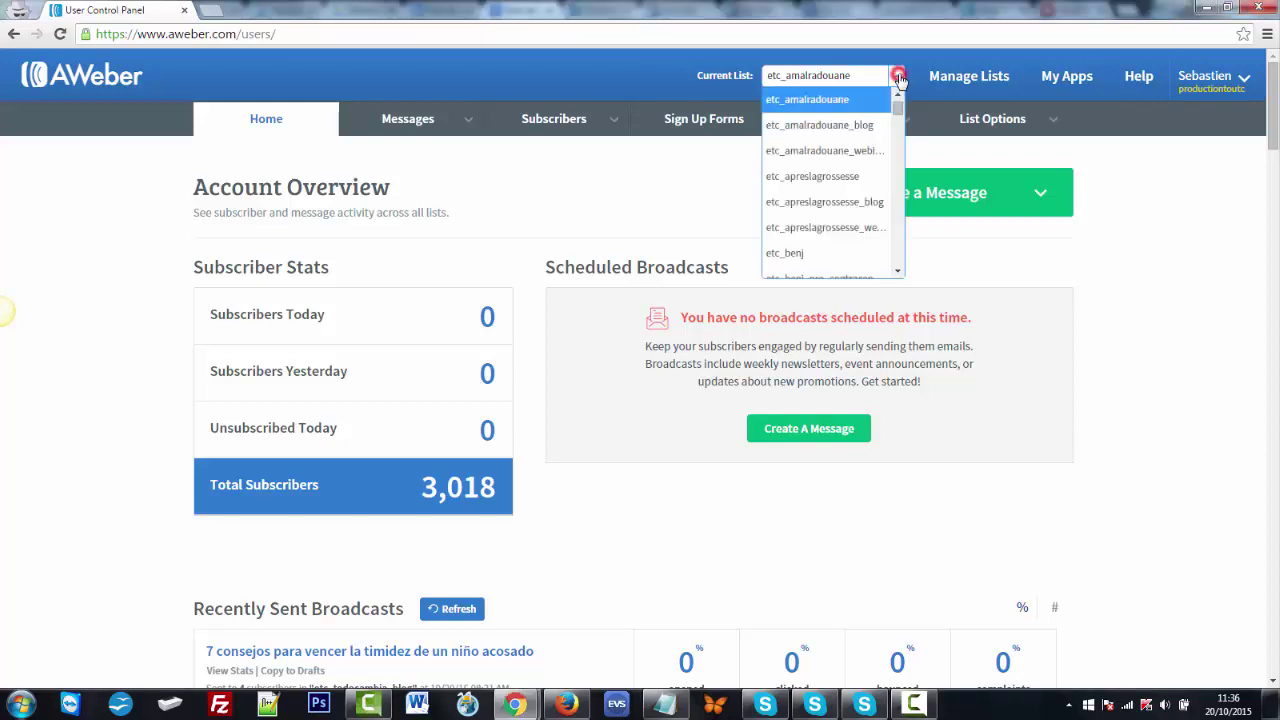
left_click(871, 100)
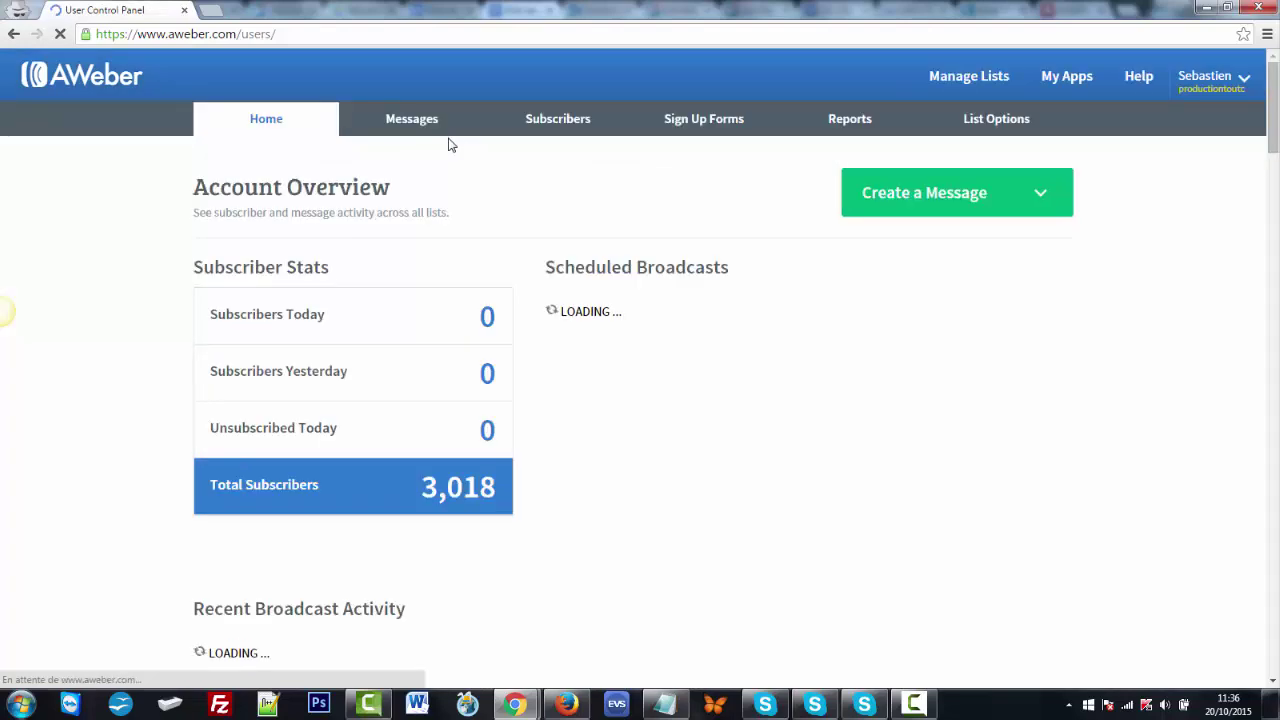
mouse_move(426, 128)
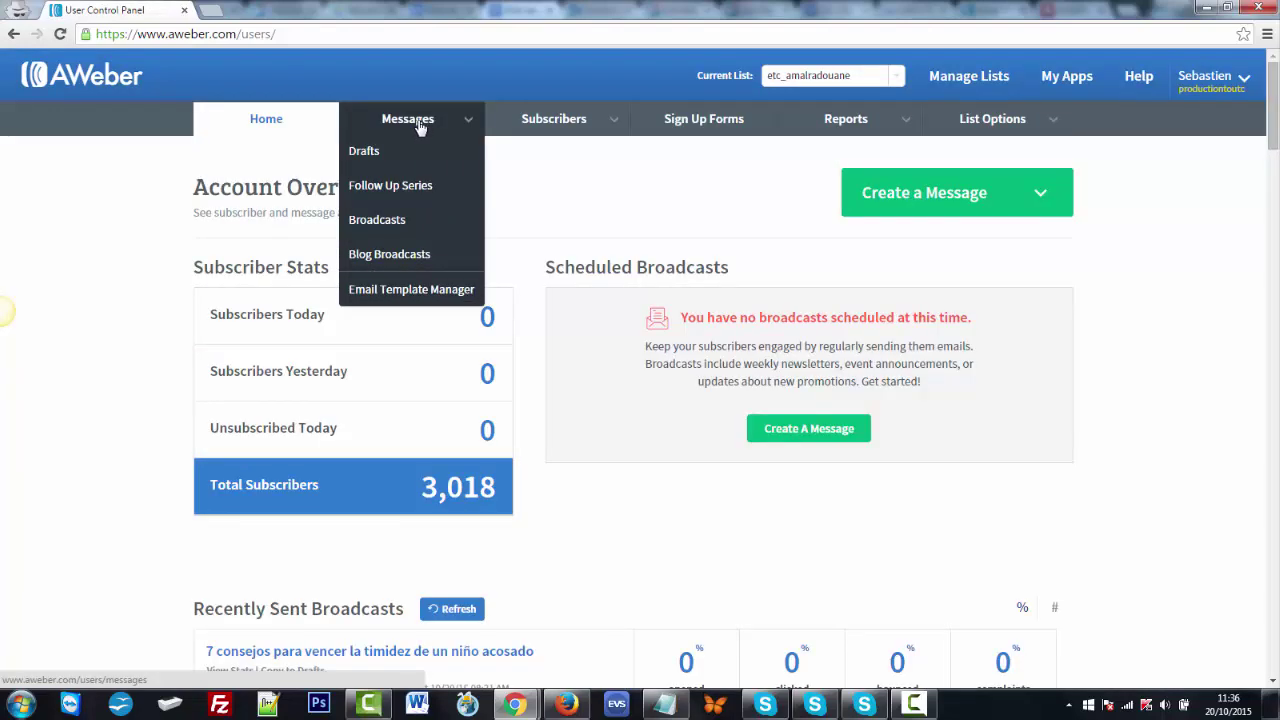
left_click(415, 188)
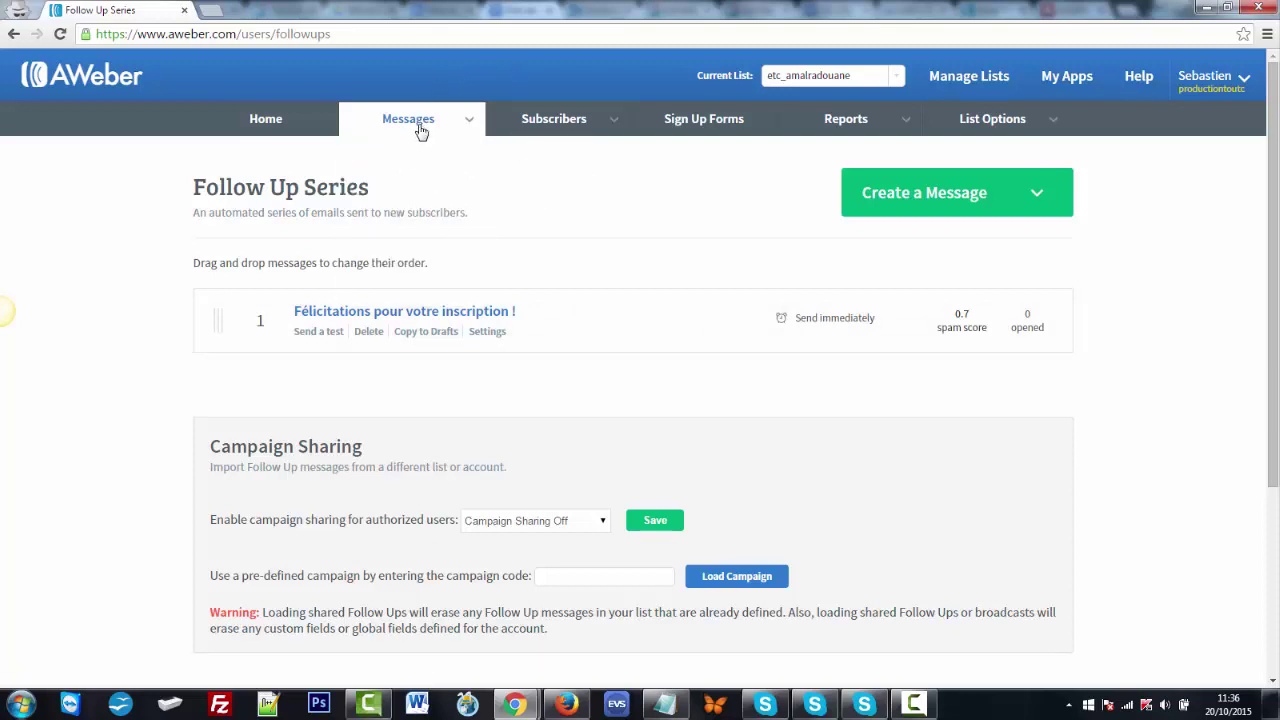
Open the drafts and start adding the draft "Pourquoi réussir en amour est essentiel à son équilibre de vie" to the follow-up series
mouse_move(416, 130)
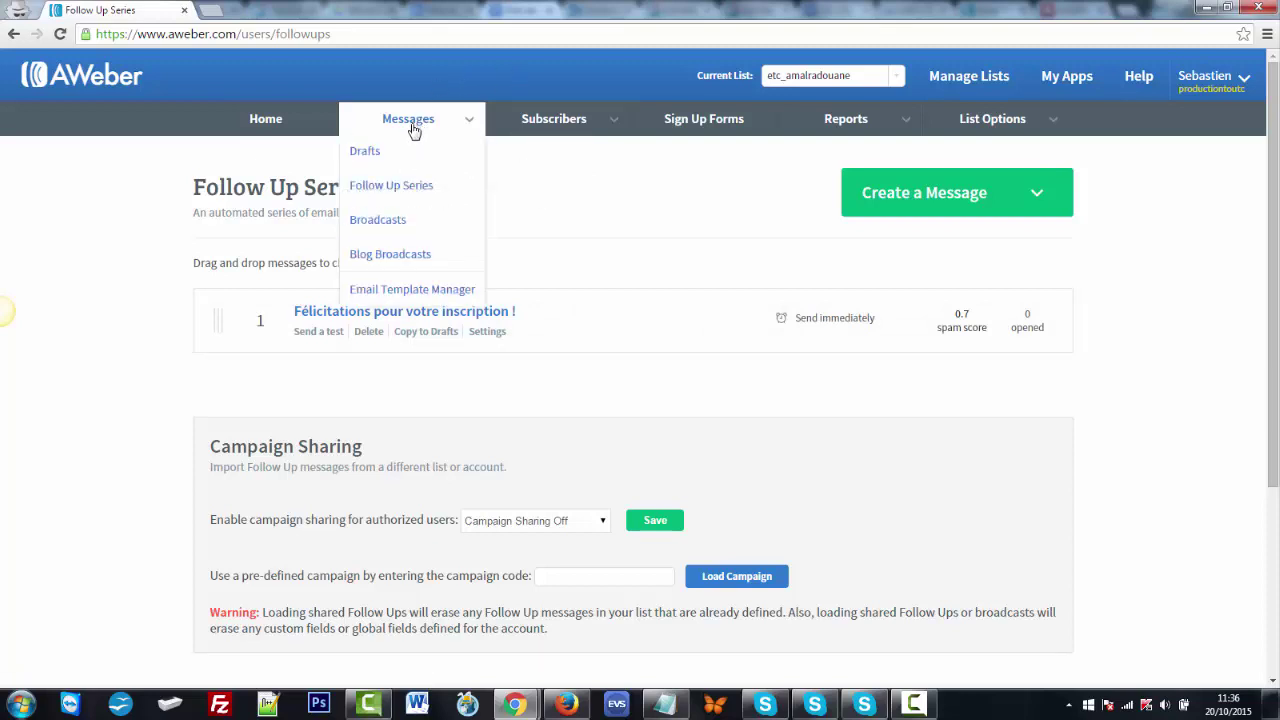
left_click(368, 155)
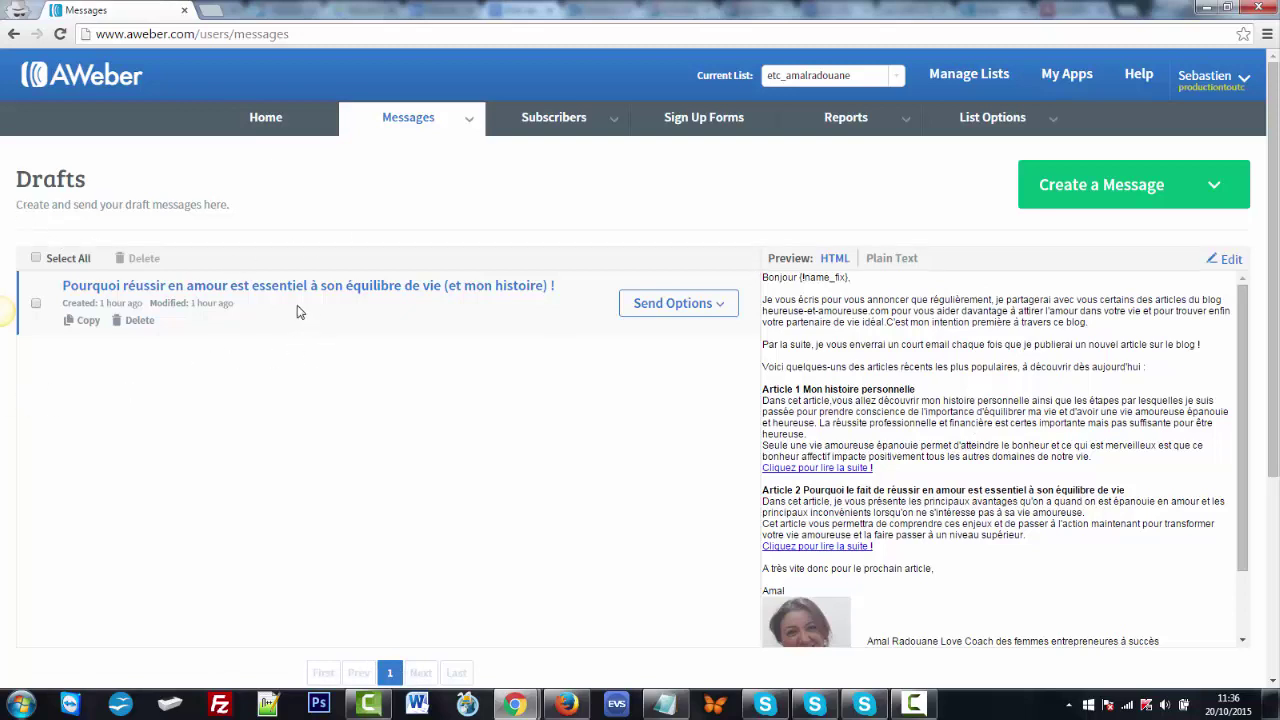
left_click(723, 307)
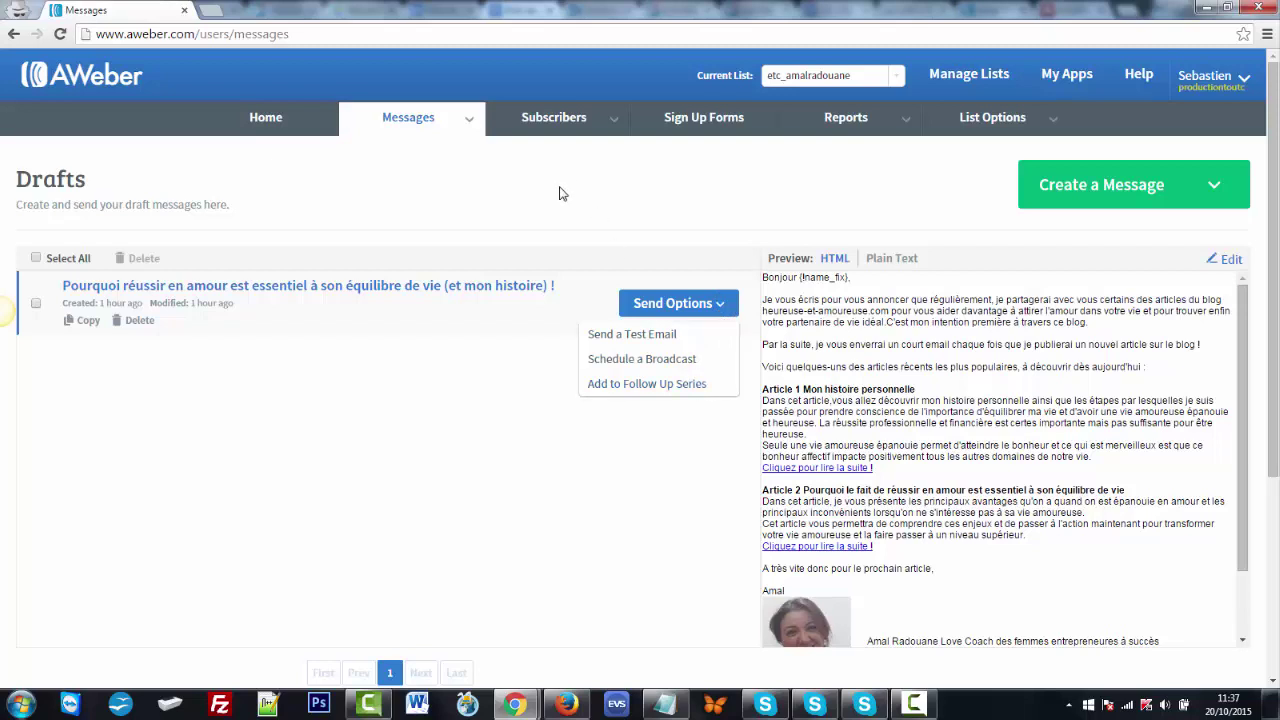
left_click(674, 388)
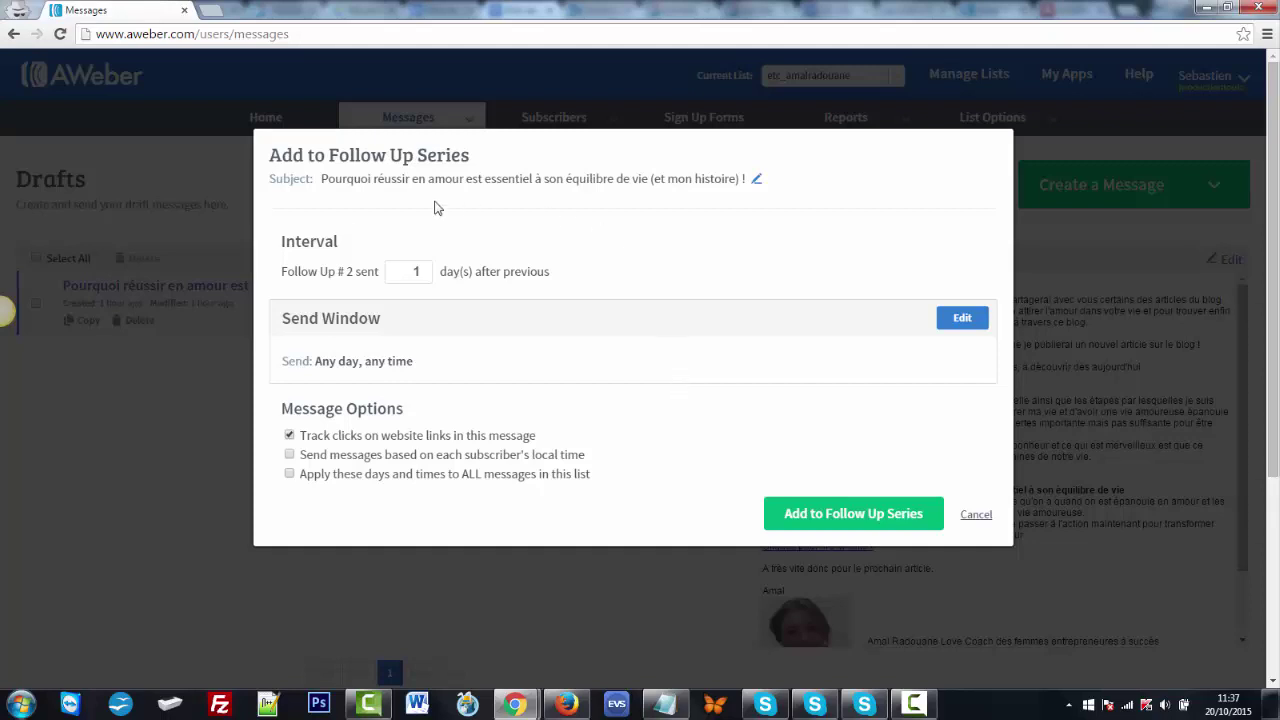
Set the sending interval of follow-up message 2 to 1 day after the previous message
left_click_drag(281, 270, 353, 273)
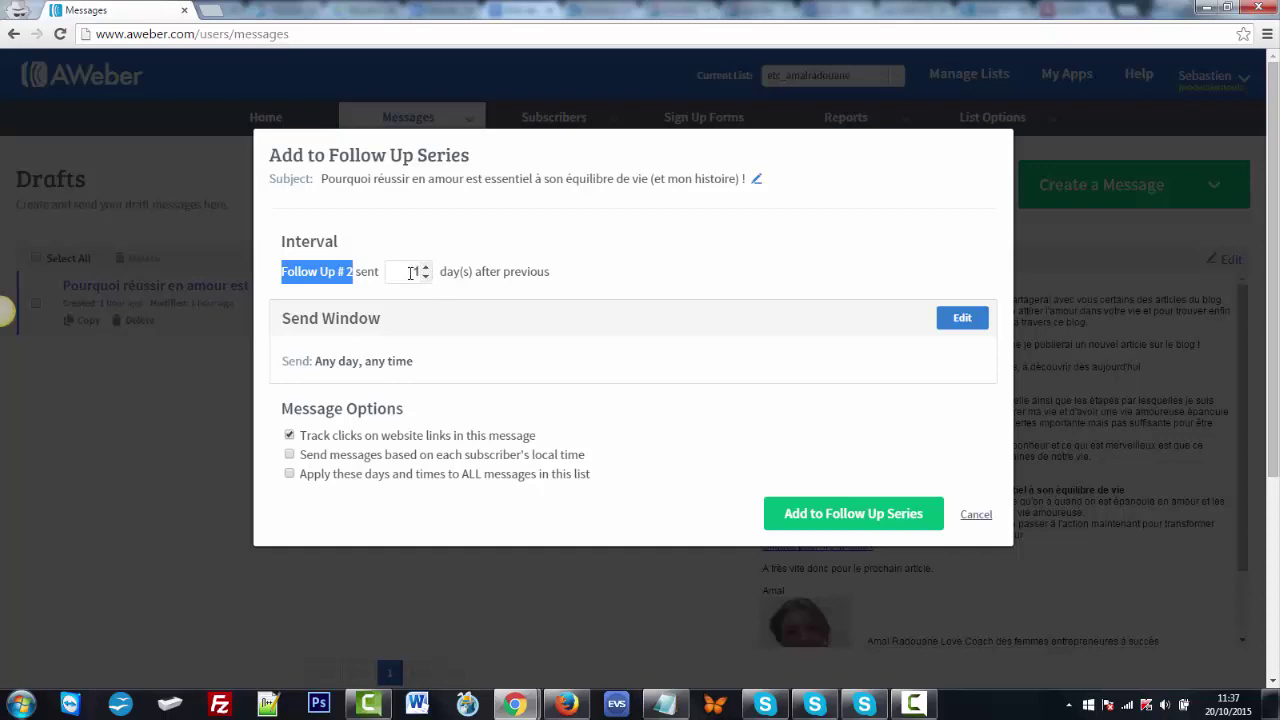
left_click(425, 274)
left_click(424, 271)
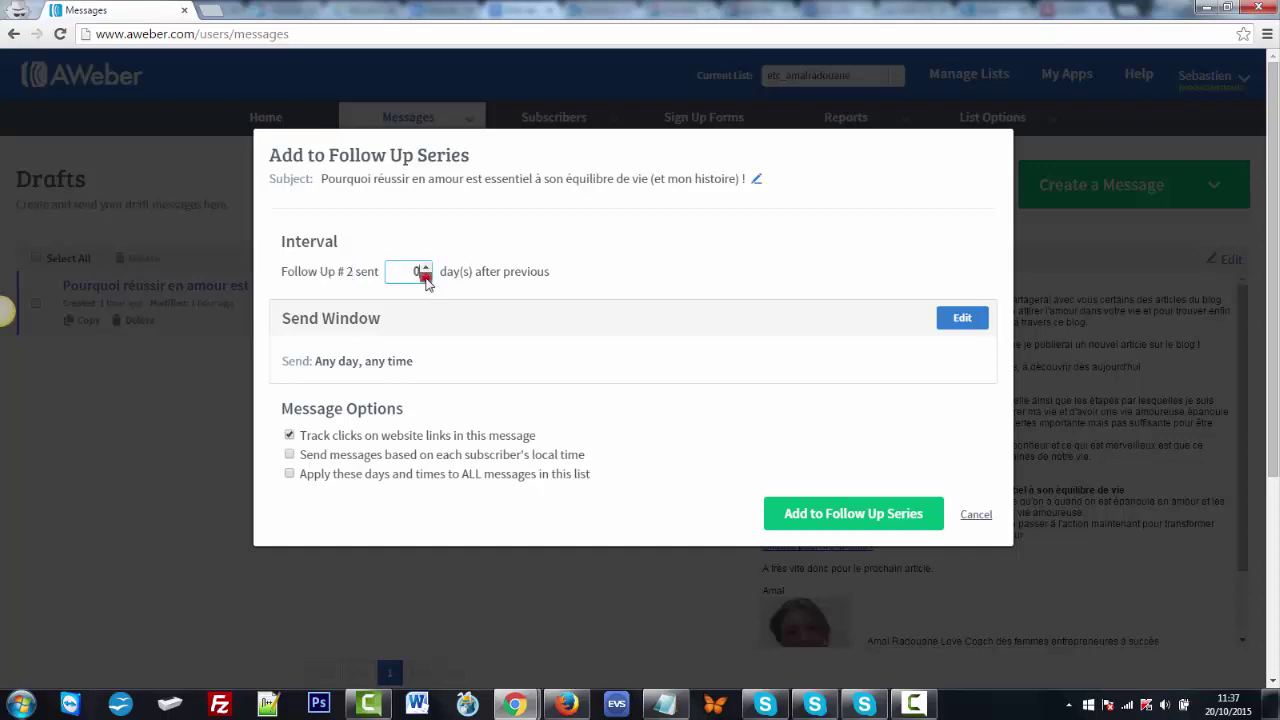
double_click(405, 271)
key("BackSpace")
type("1")
left_click(736, 248)
Edit the send window and exclude Sunday and Saturday from the sending days
left_click(963, 320)
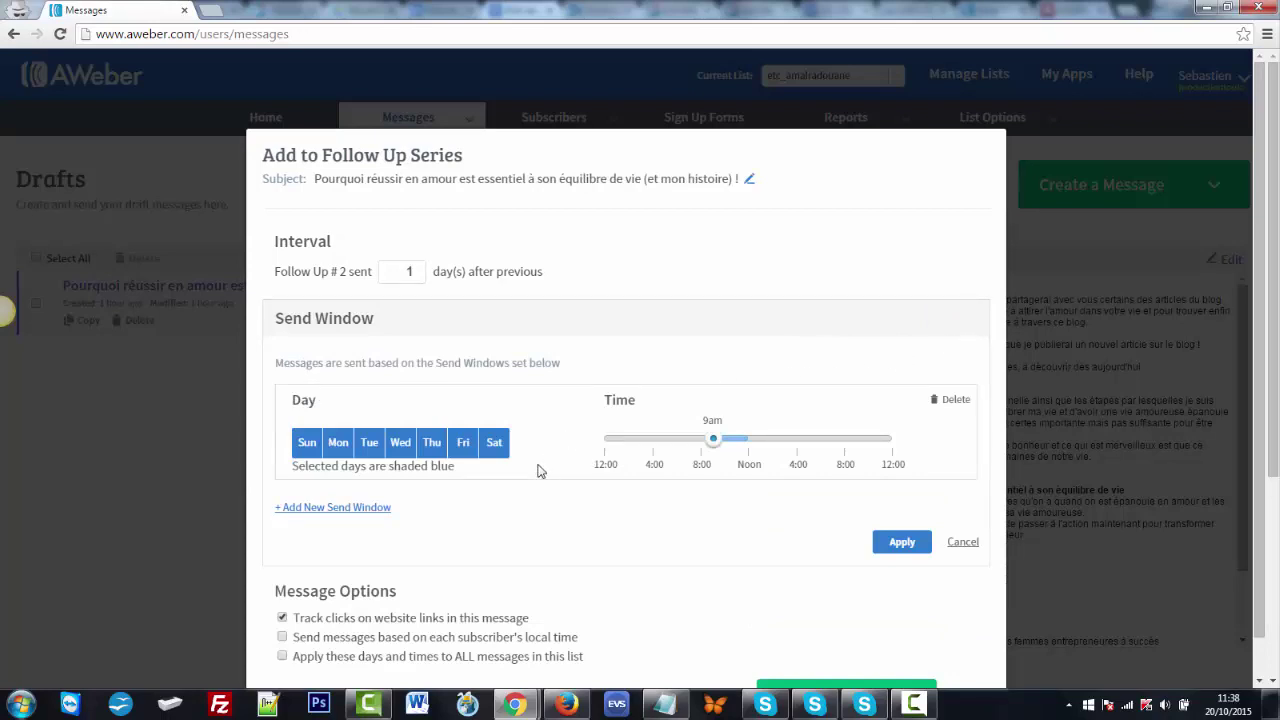
scroll(538, 471, "down", 1)
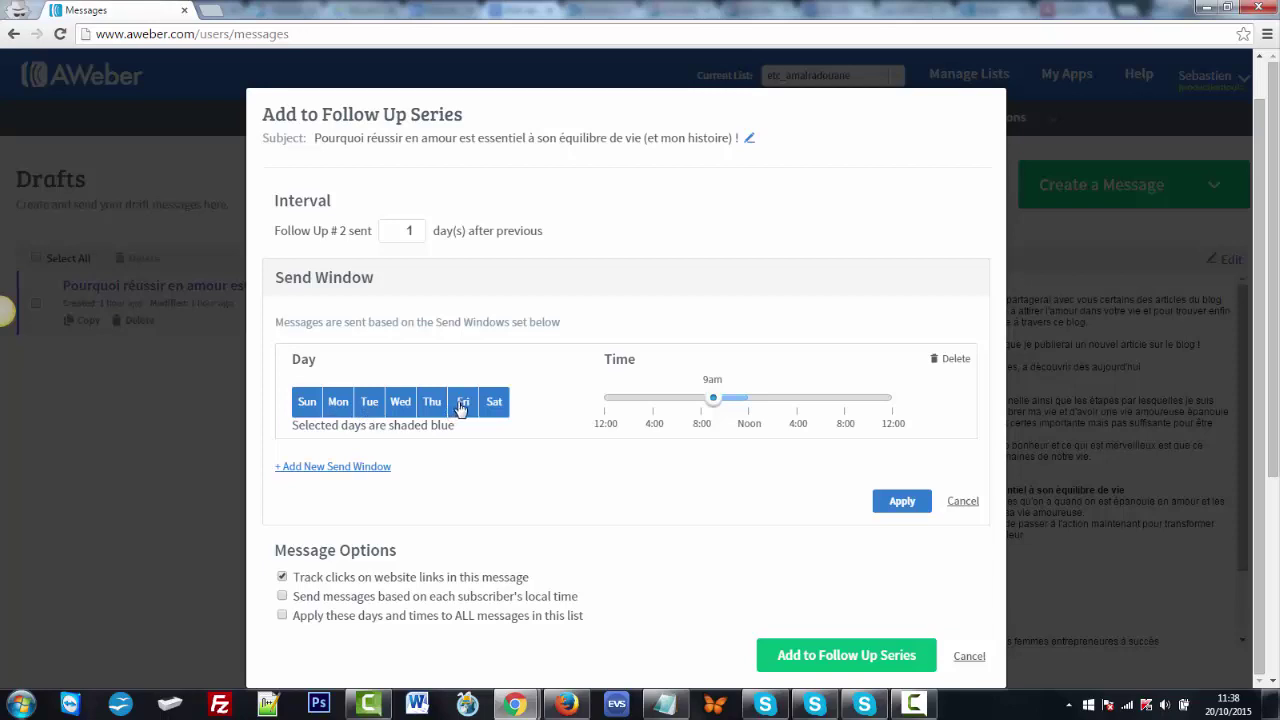
left_click(307, 404)
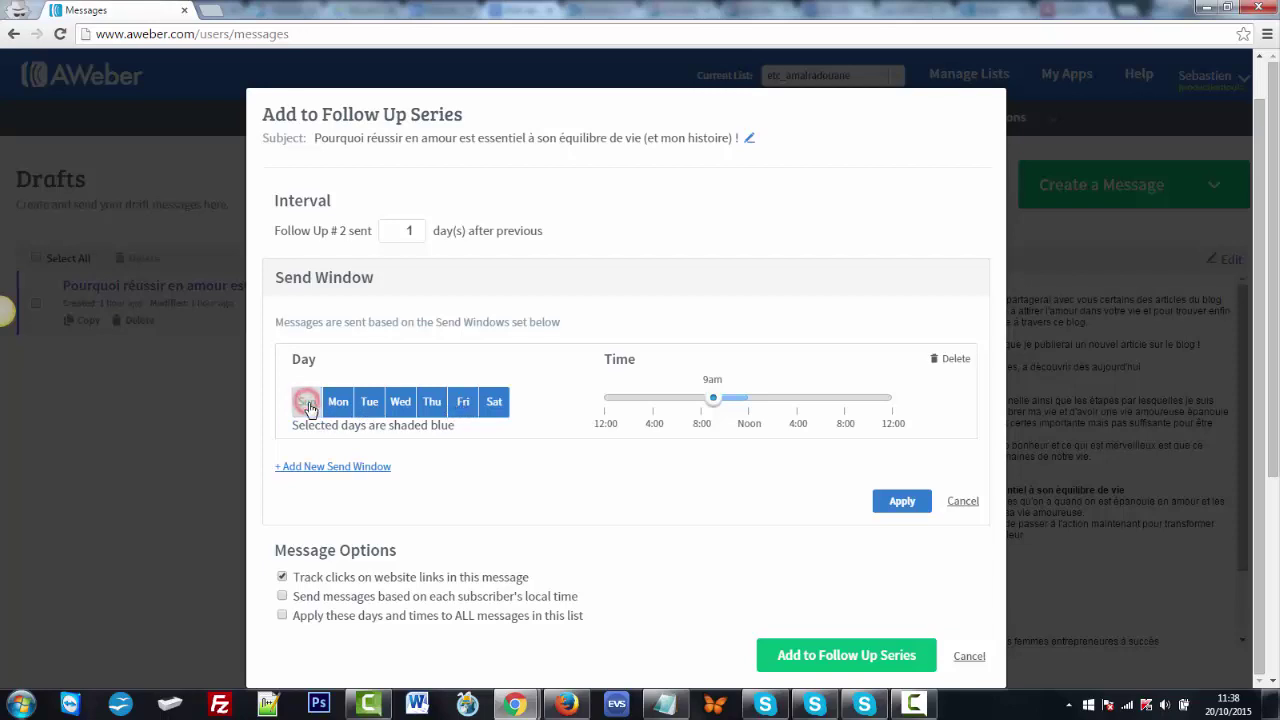
left_click(495, 408)
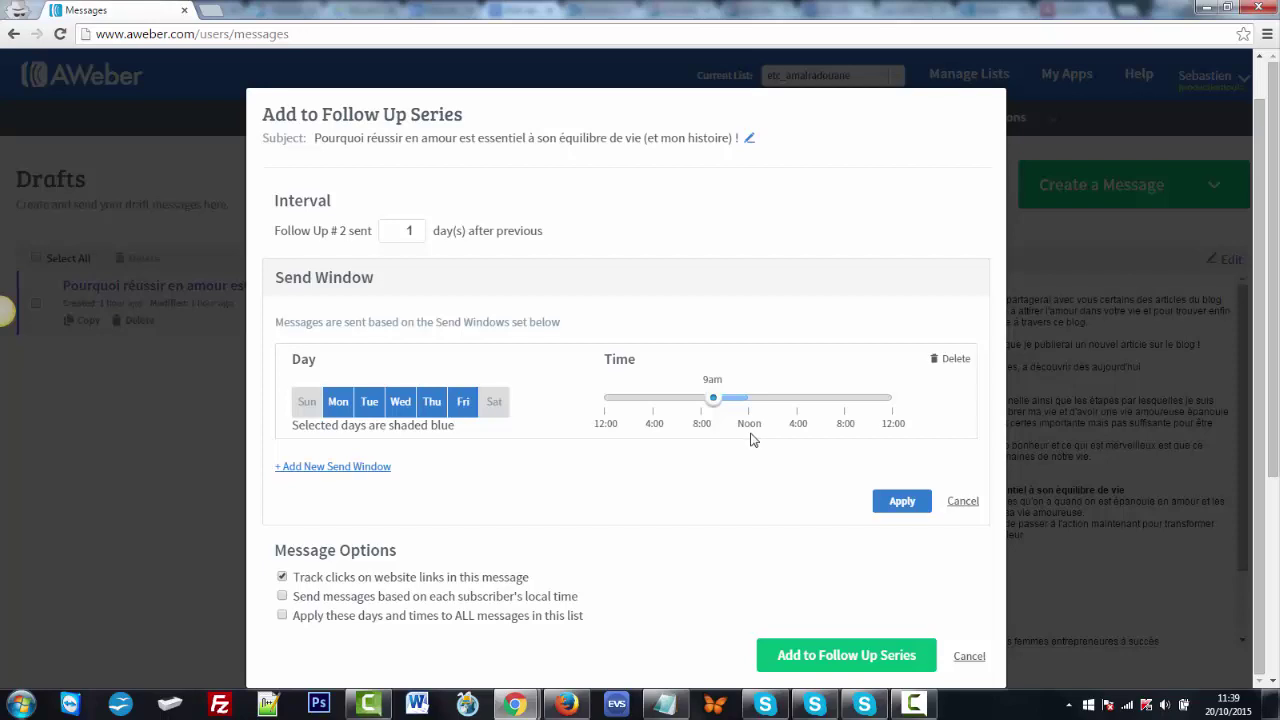
Set the send window's start time to 1am and apply the send window
left_click(664, 402)
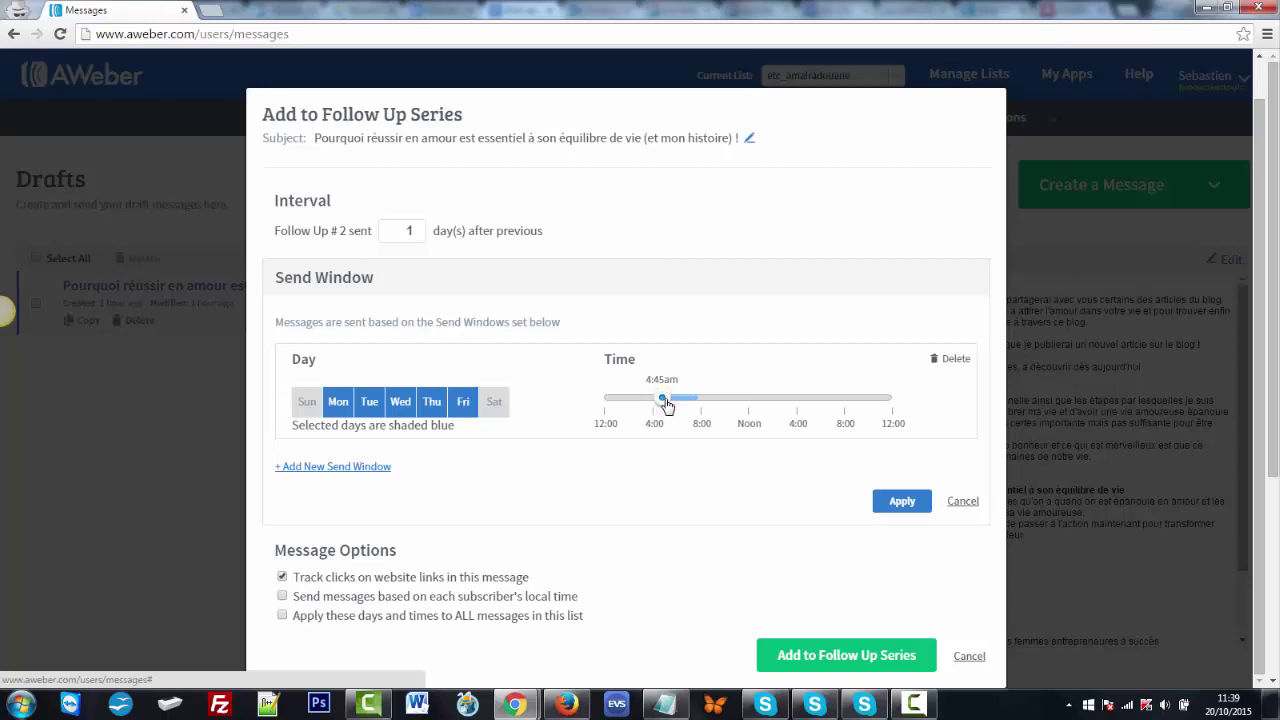
left_click_drag(666, 405, 668, 405)
left_click_drag(668, 405, 634, 402)
left_click_drag(631, 403, 618, 405)
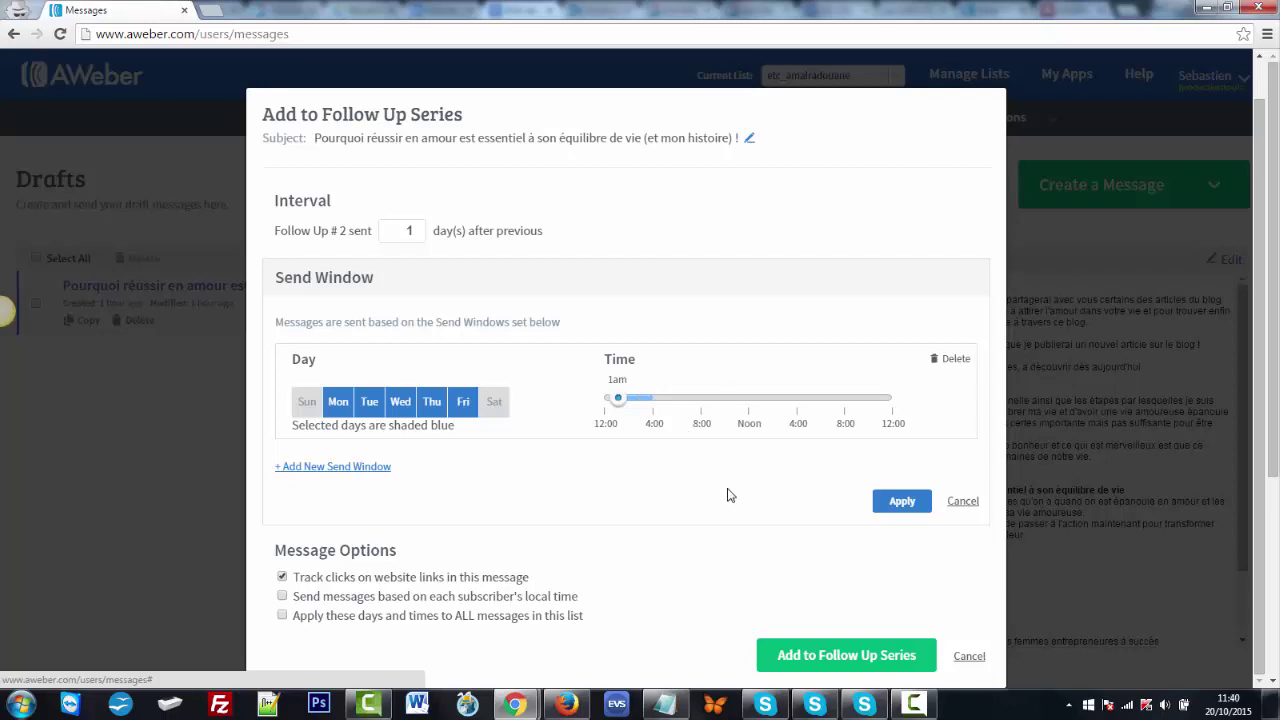
left_click(903, 504)
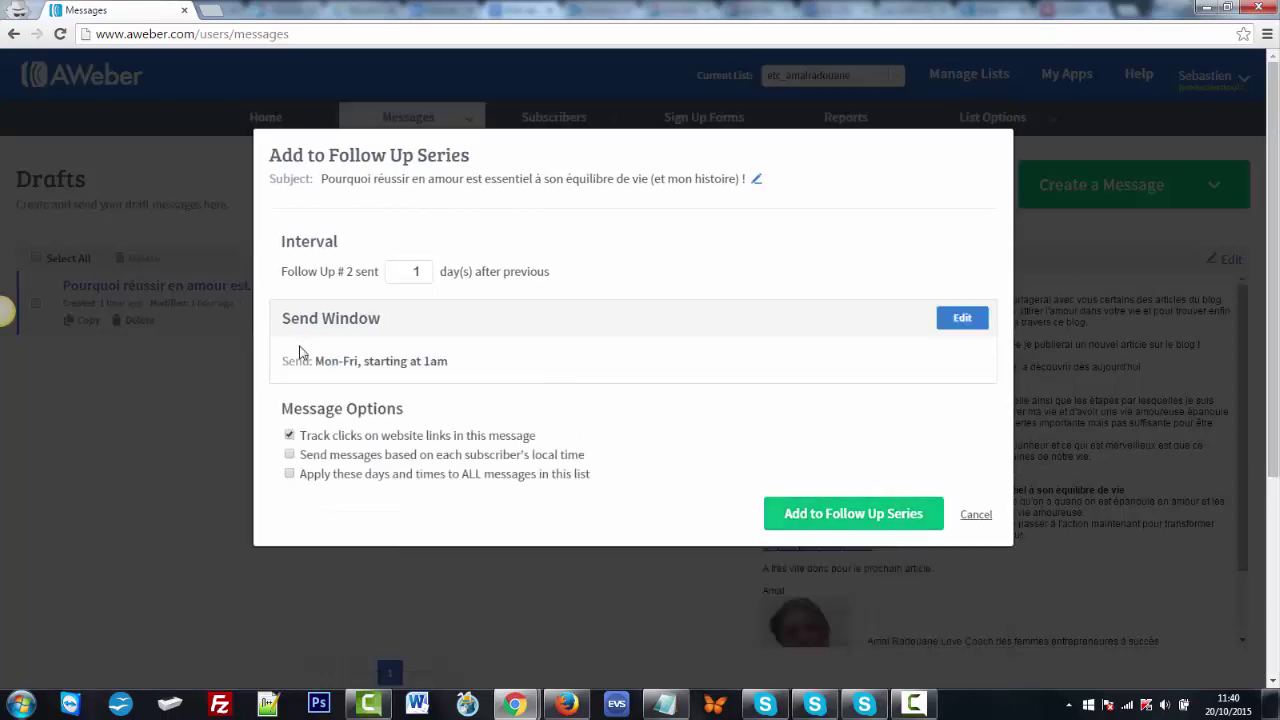
Try the options for sending by each subscriber's local time and applying these days and times to all messages
left_click_drag(316, 361, 453, 371)
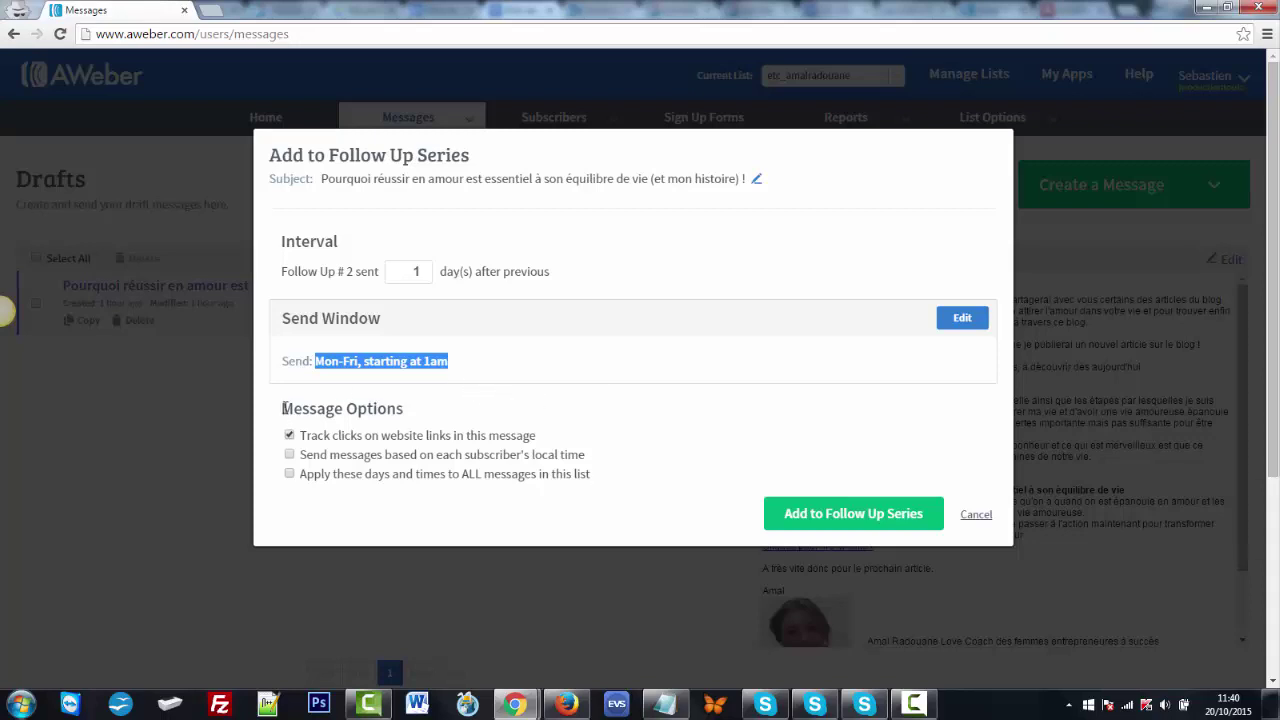
left_click_drag(284, 408, 430, 408)
left_click(442, 408)
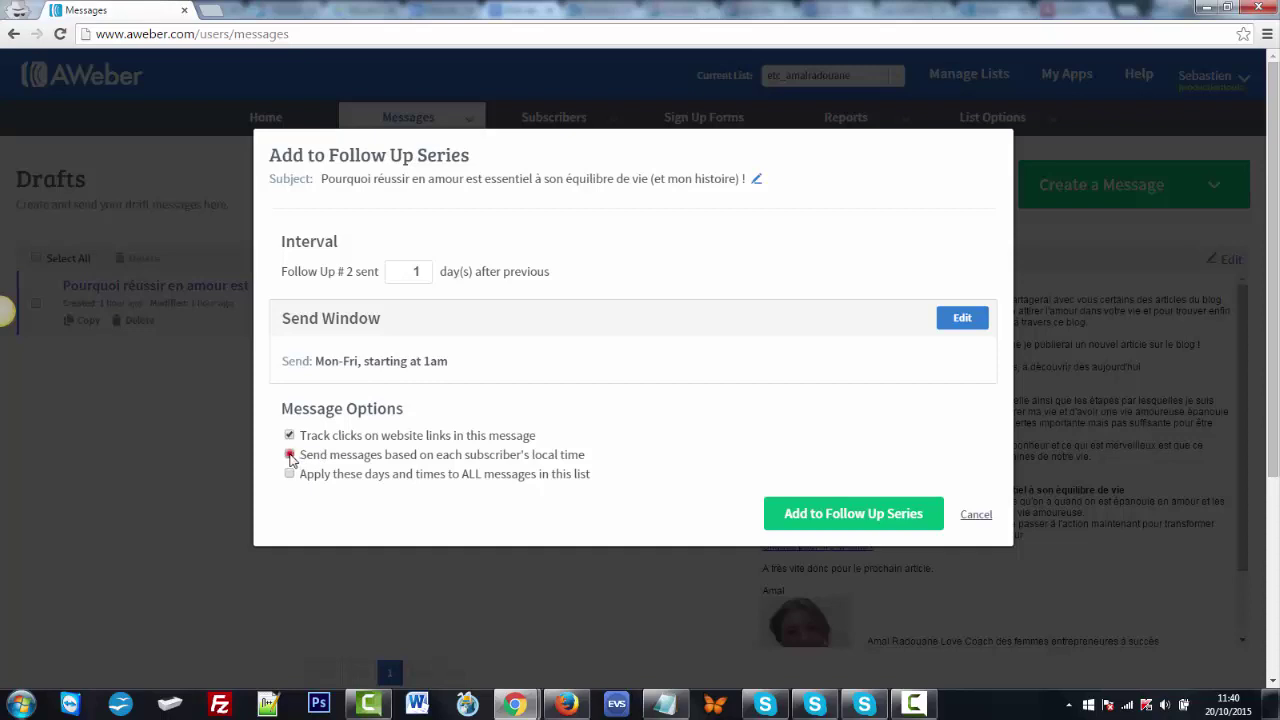
left_click(289, 455)
left_click(289, 454)
left_click(290, 475)
left_click(290, 475)
Add the draft to the follow-up series, check the drafts, and return to the Follow Up Series page
left_click(849, 516)
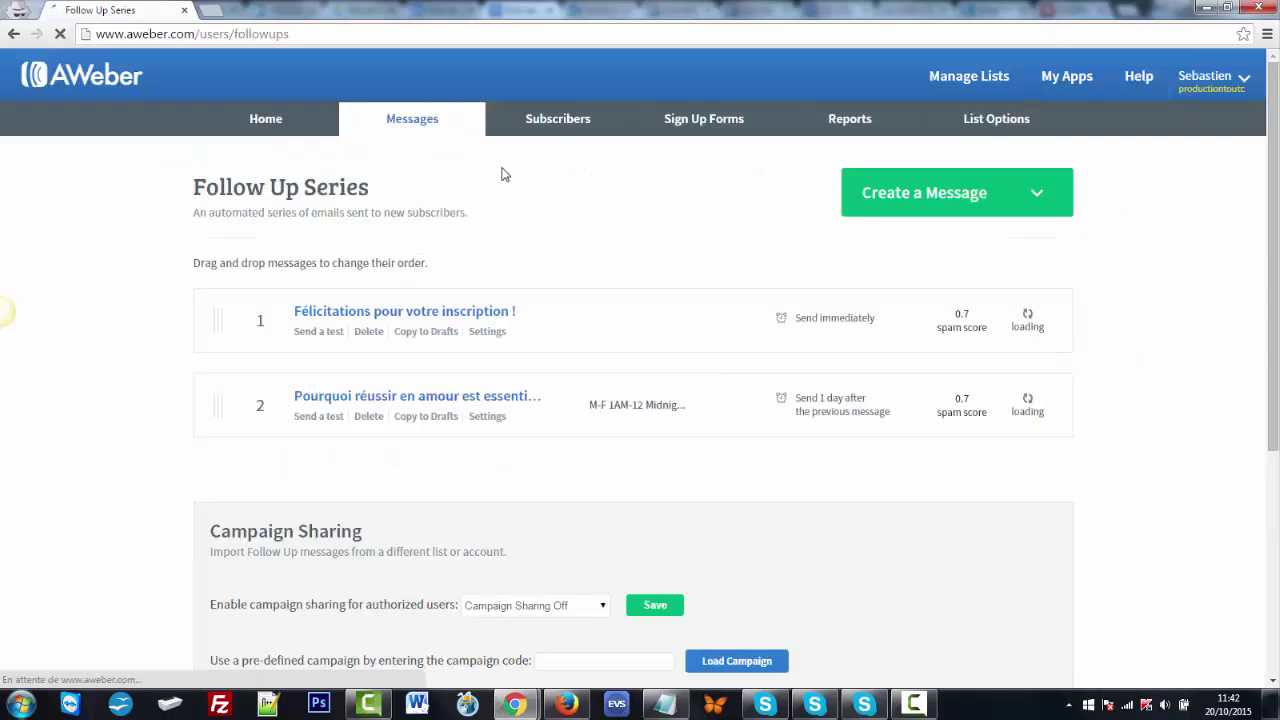
mouse_move(412, 128)
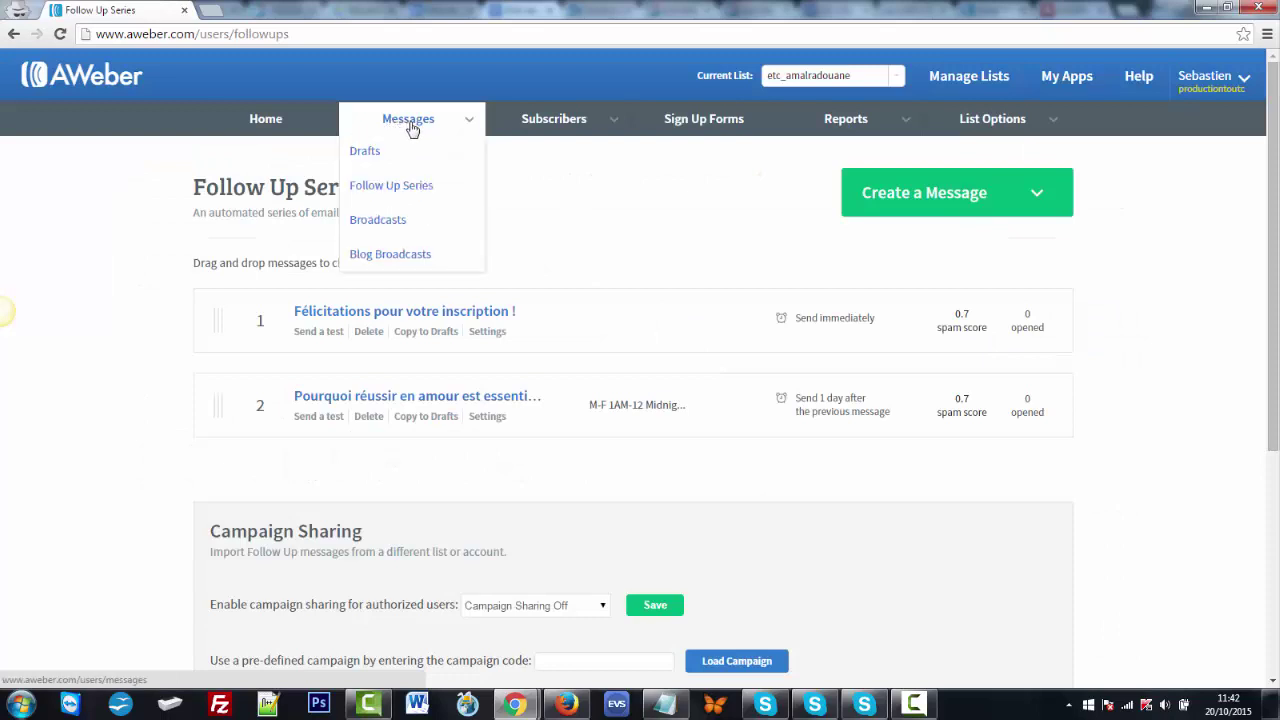
left_click(372, 153)
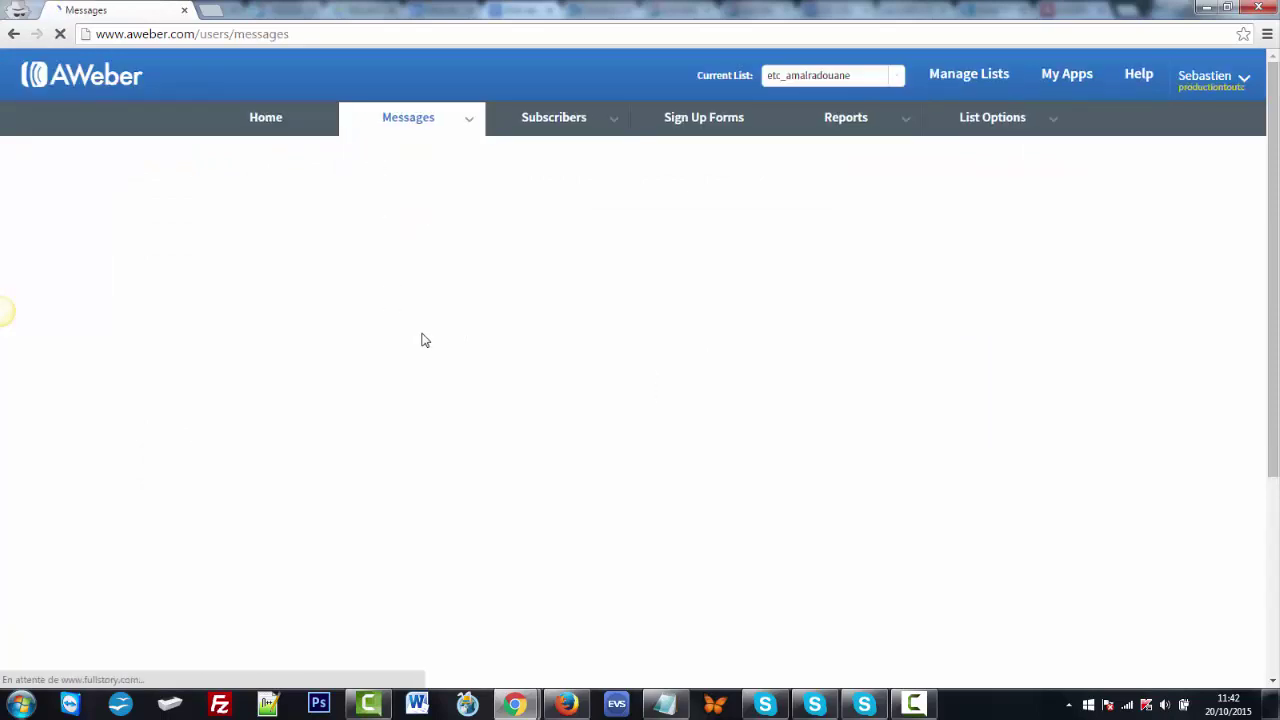
mouse_move(457, 123)
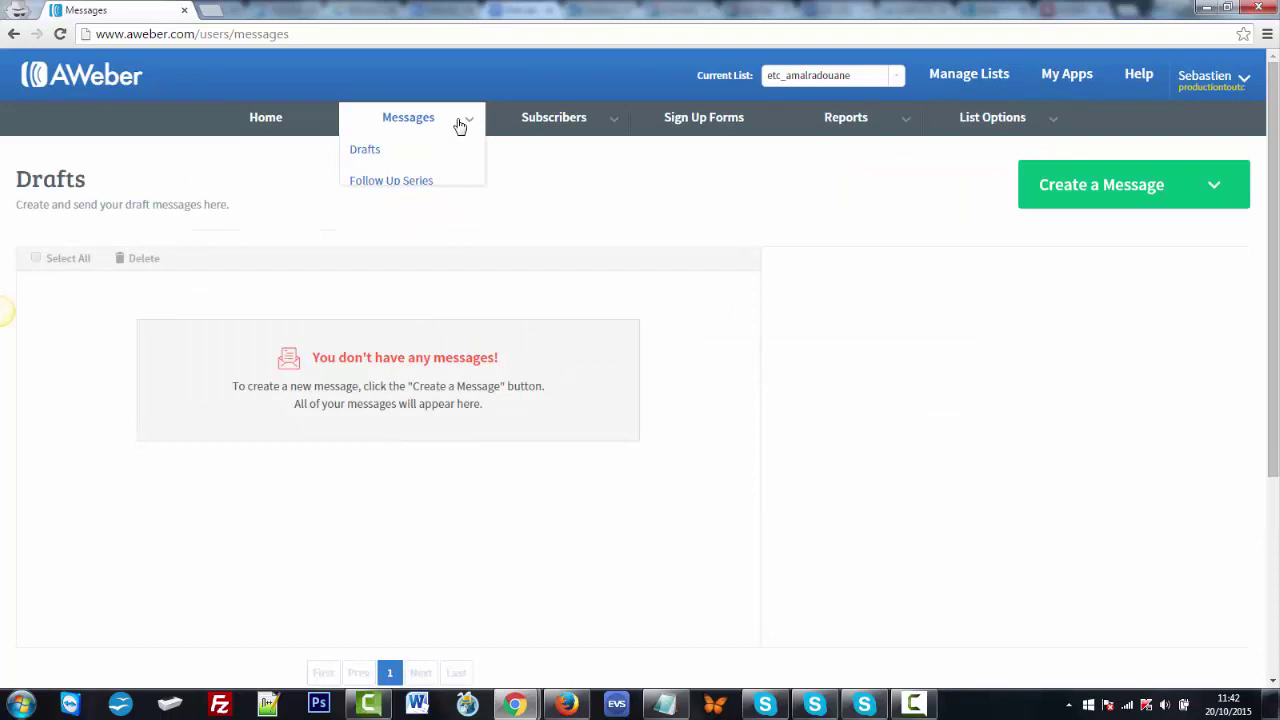
left_click(408, 184)
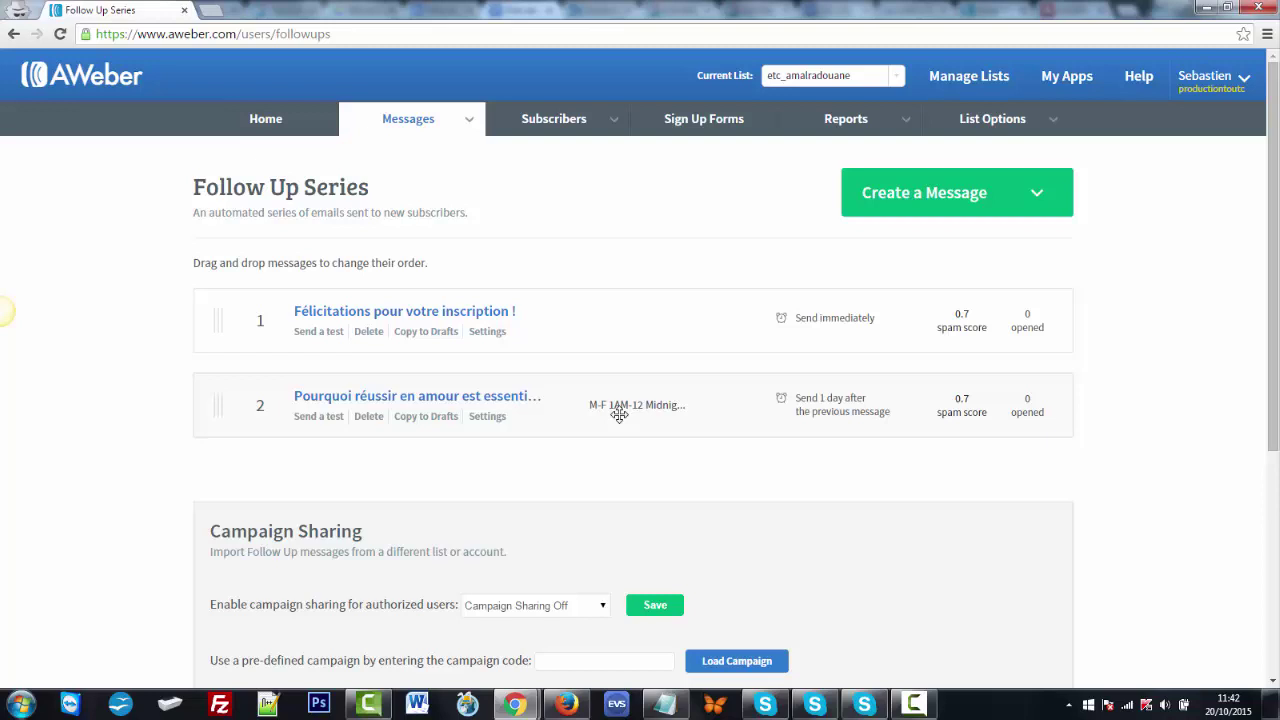
Copy follow-up message 2 to the drafts and open the copied draft for editing
left_click(439, 421)
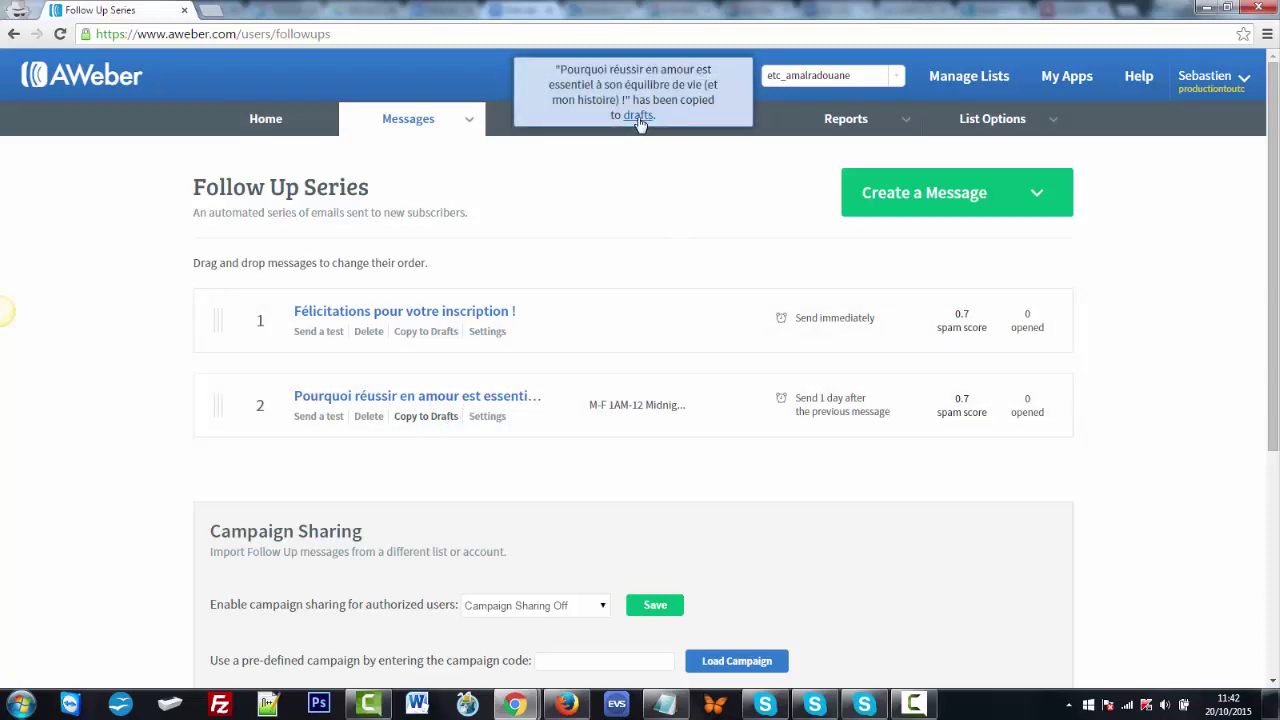
left_click(639, 116)
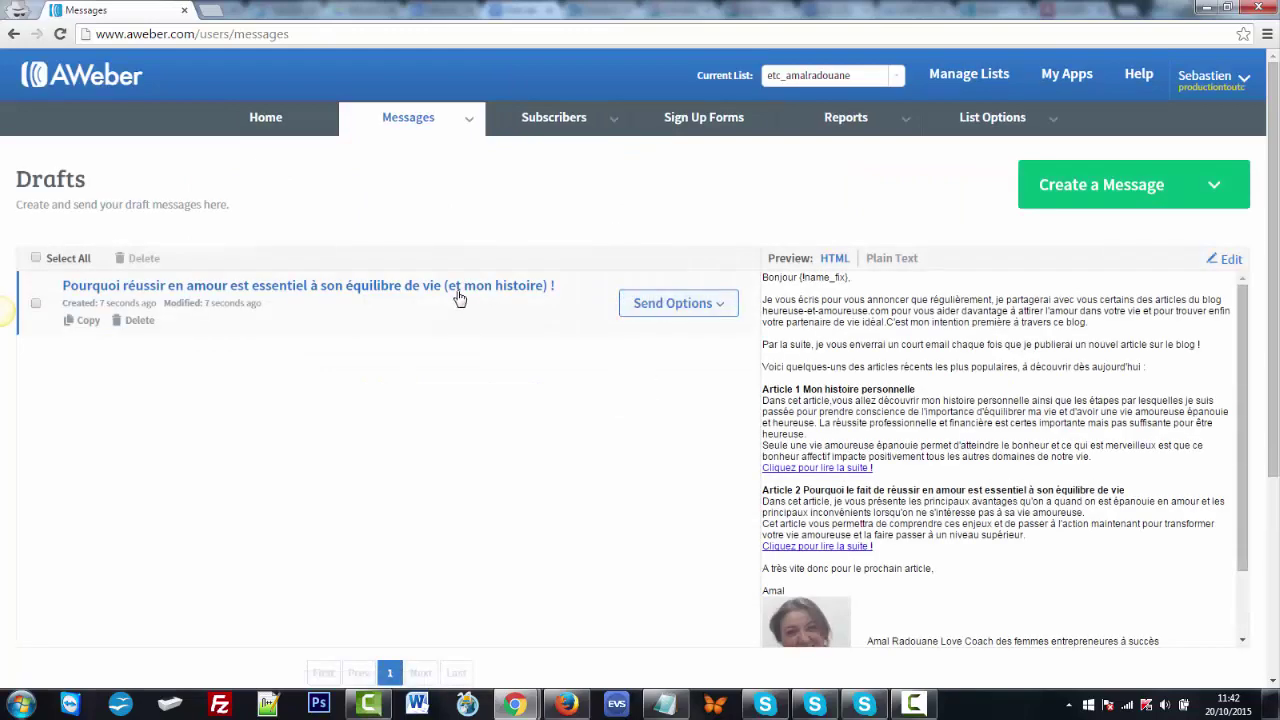
left_click(425, 288)
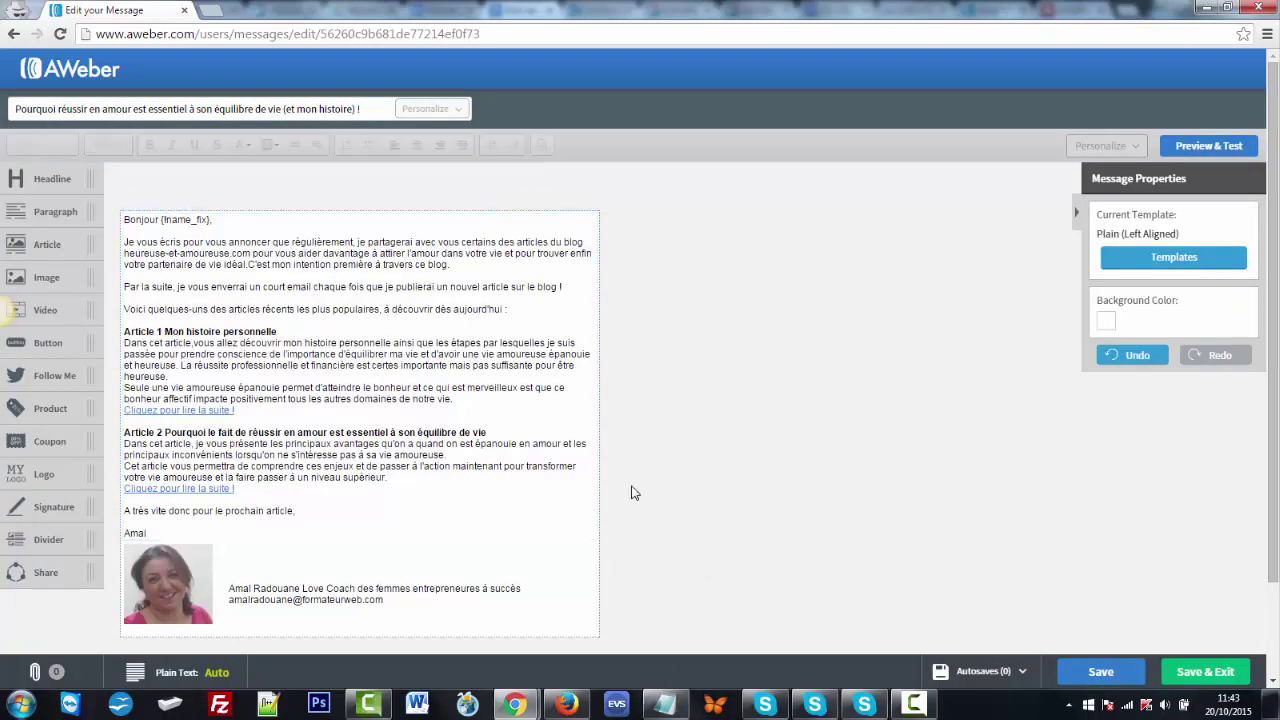
Replace the draft's subject with "2 nouveaux articles parmi les plus populaires pour vous aider à trouver l'amour !", copied from Présentation_articles_3_et_4.txt in Notepad
left_click(666, 707)
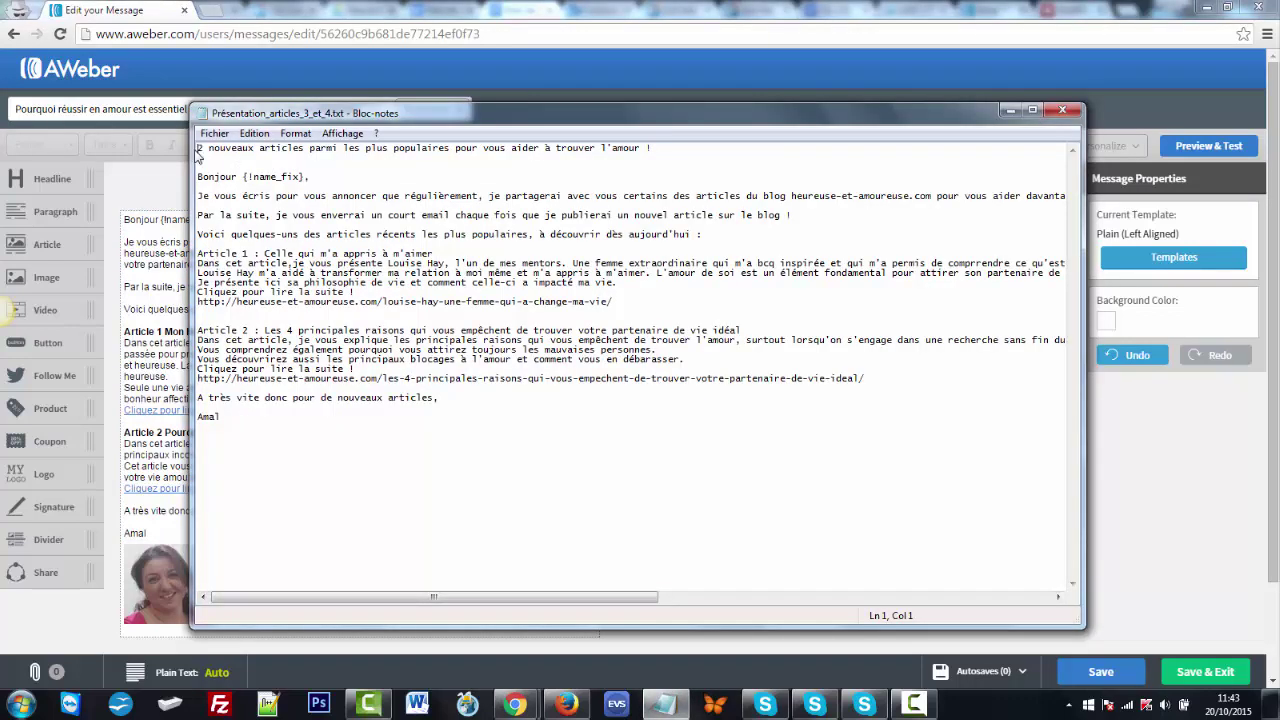
left_click_drag(199, 150, 667, 149)
key("ctrl+c")
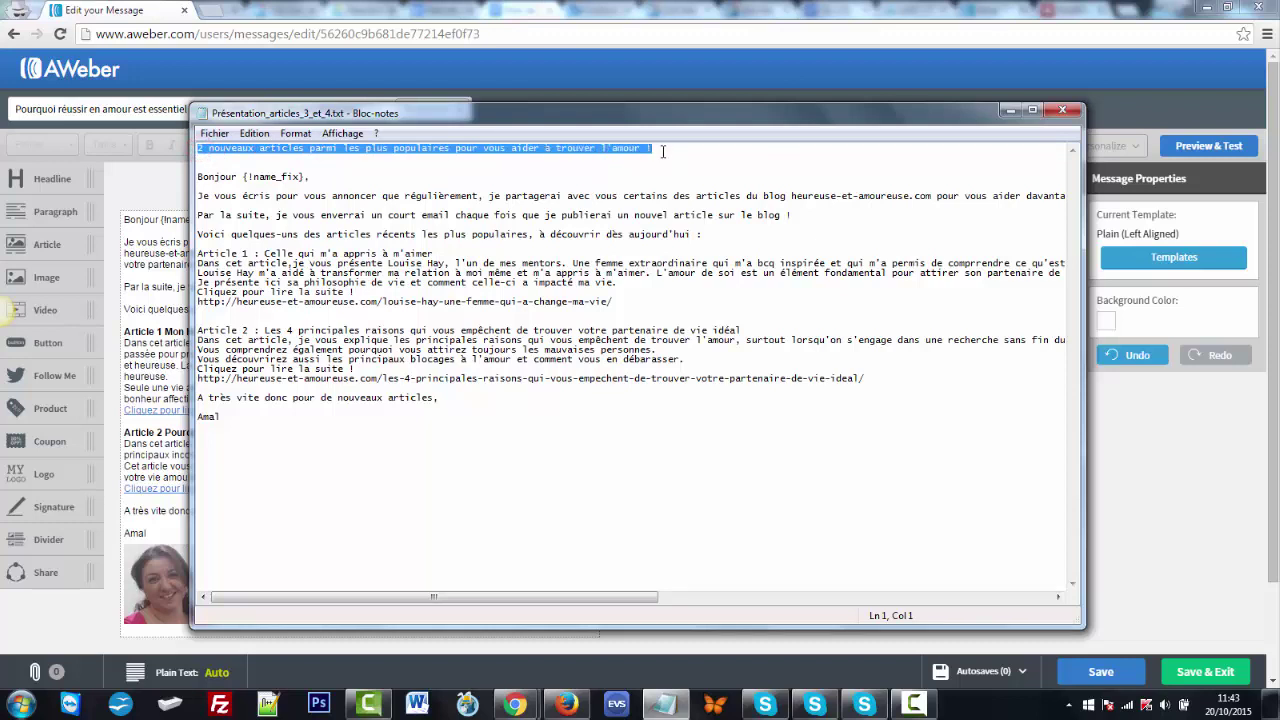
left_click(120, 109)
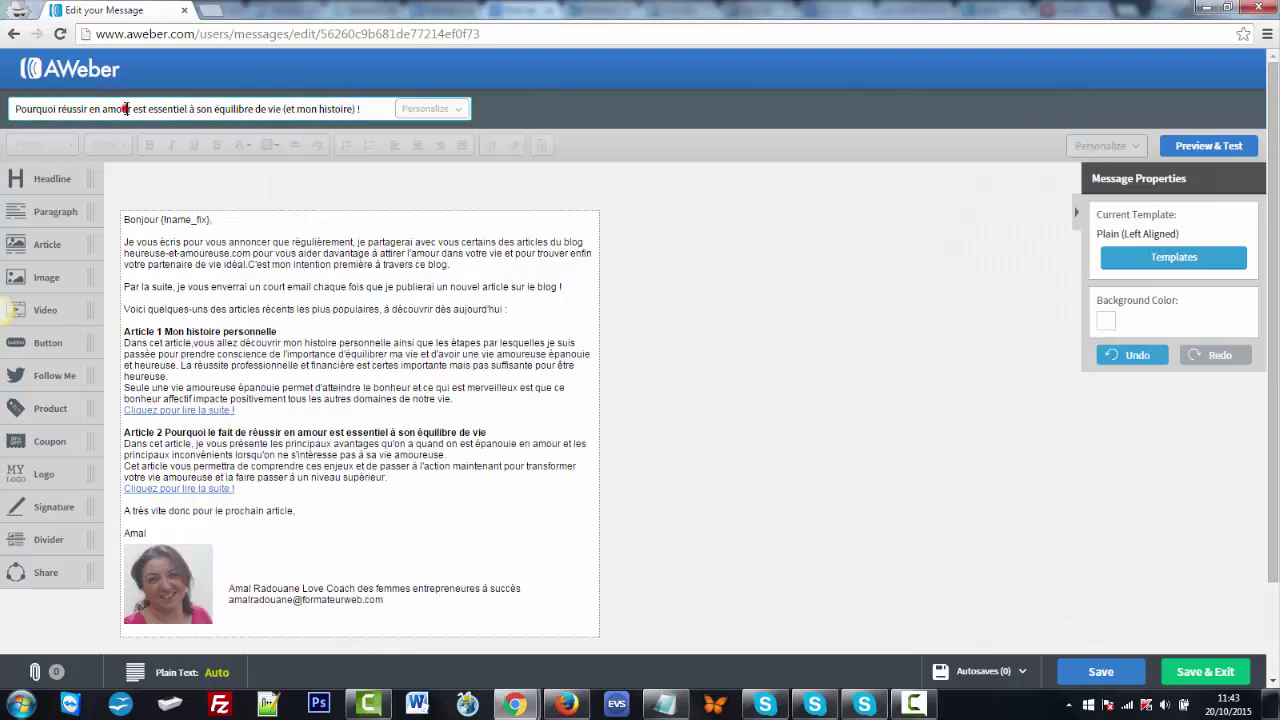
triple_click(125, 108)
key("ctrl+v")
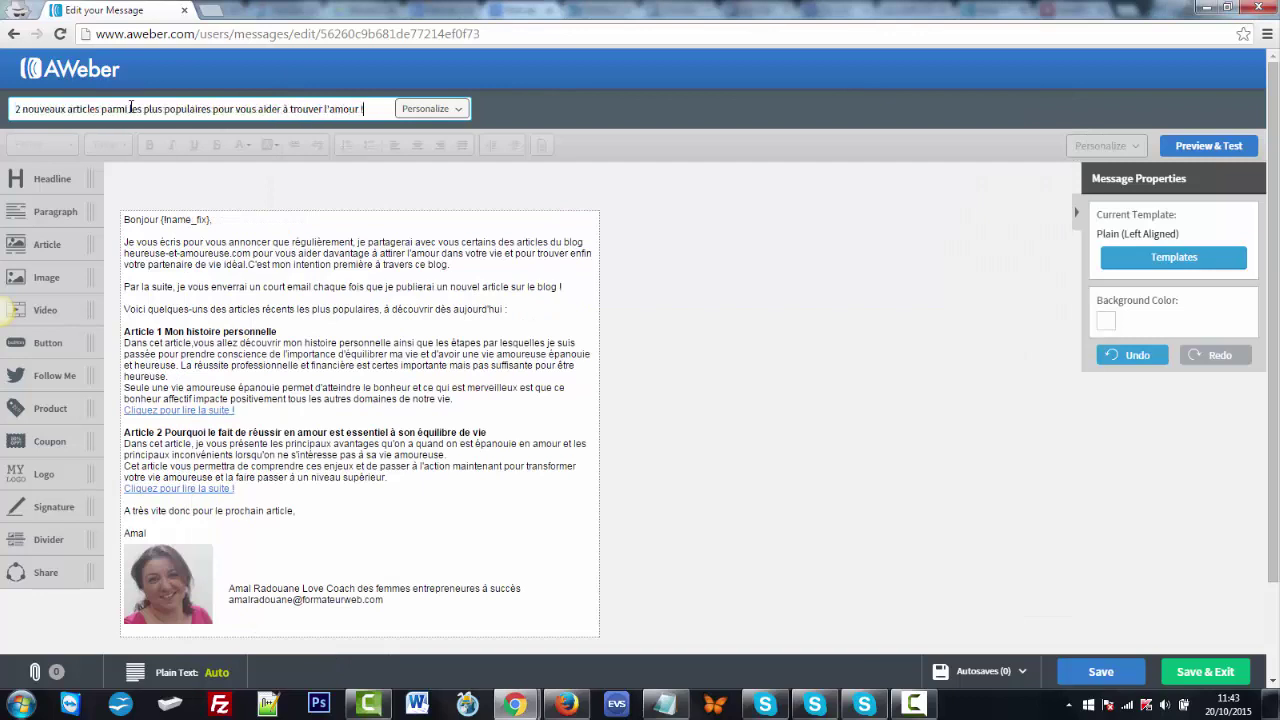
Replace the message's body text with the greeting, article presentations and closing copied from Présentation_articles_3_et_4.txt in Notepad
key("alt+Tab")
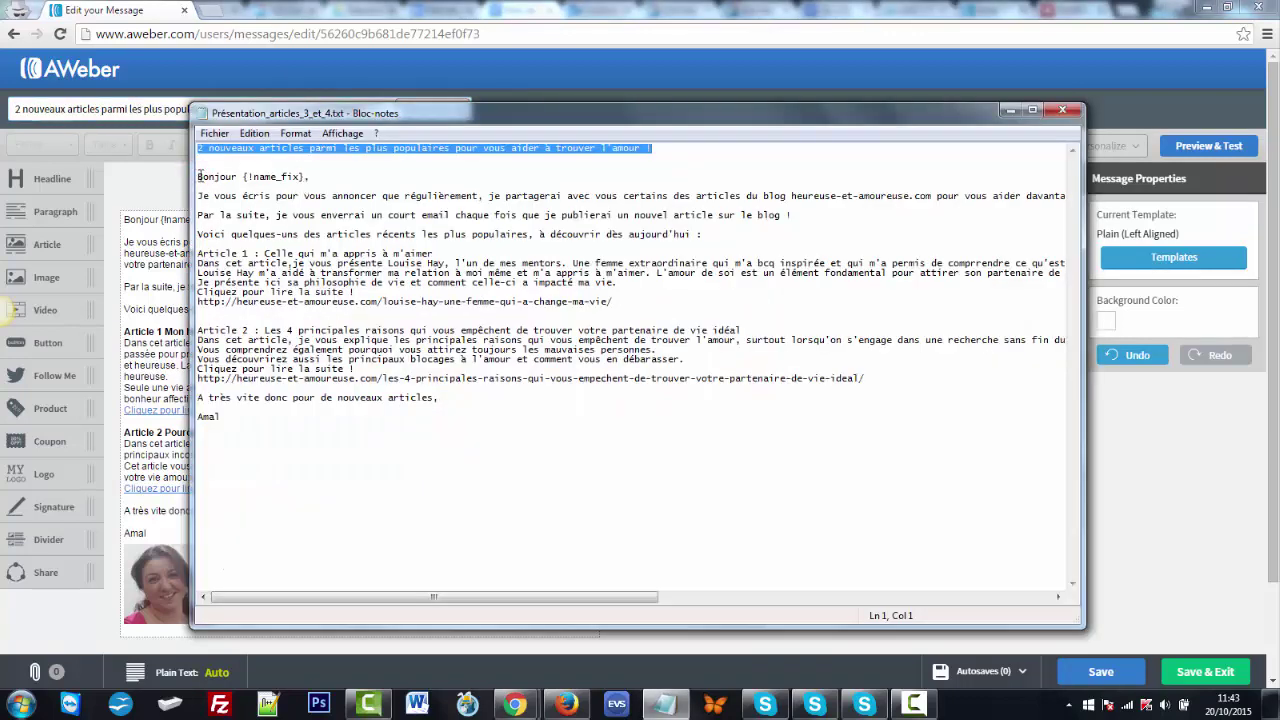
left_click_drag(198, 176, 262, 421)
key("ctrl+c")
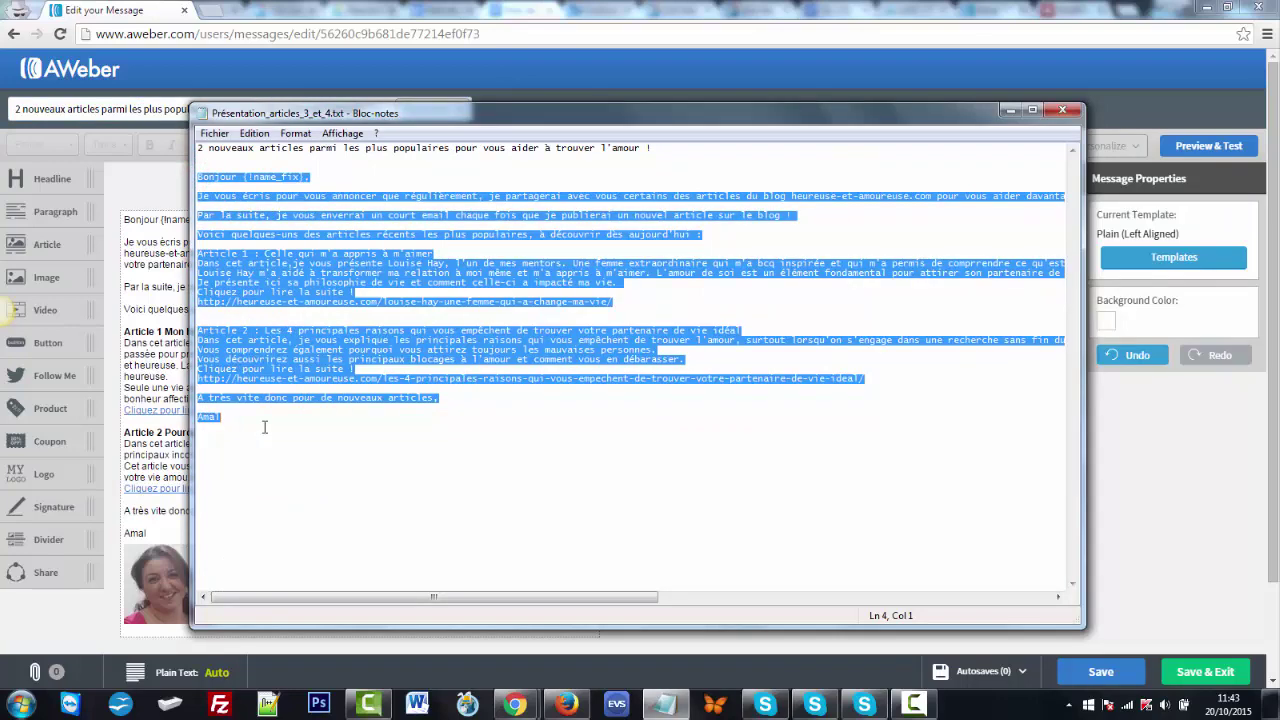
key("alt+Tab")
left_click(160, 245)
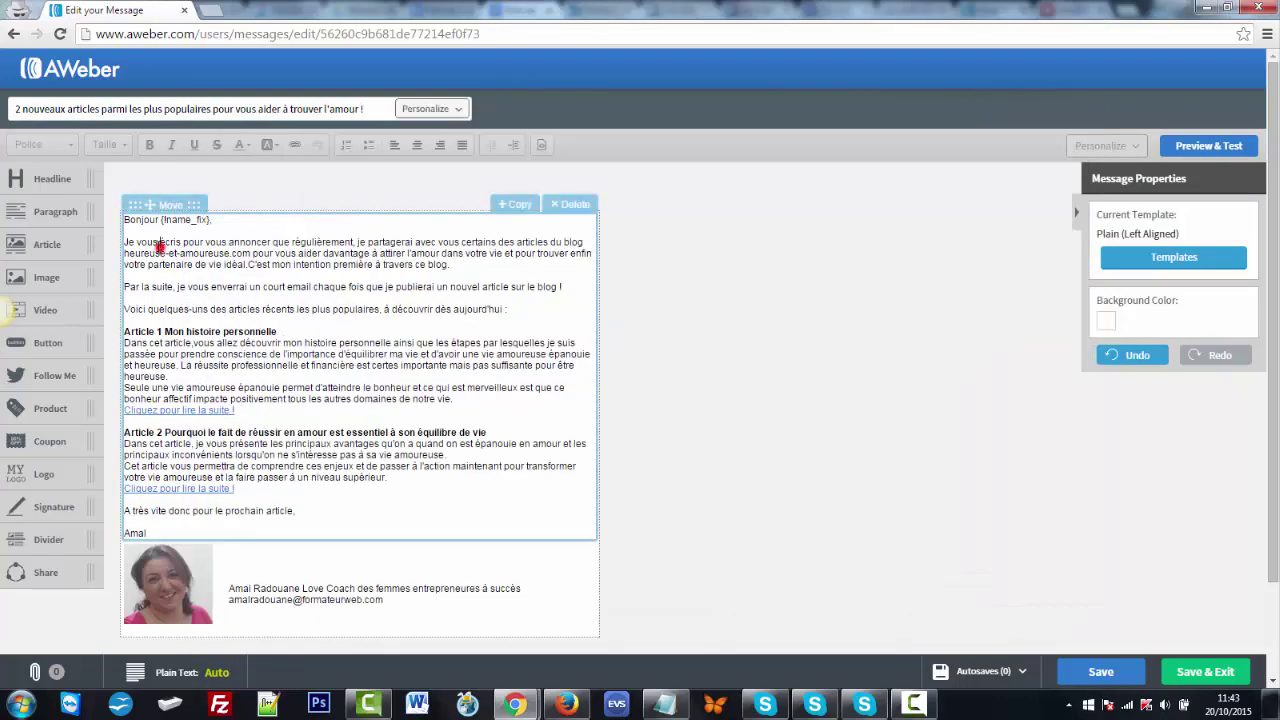
left_click_drag(124, 216, 229, 531)
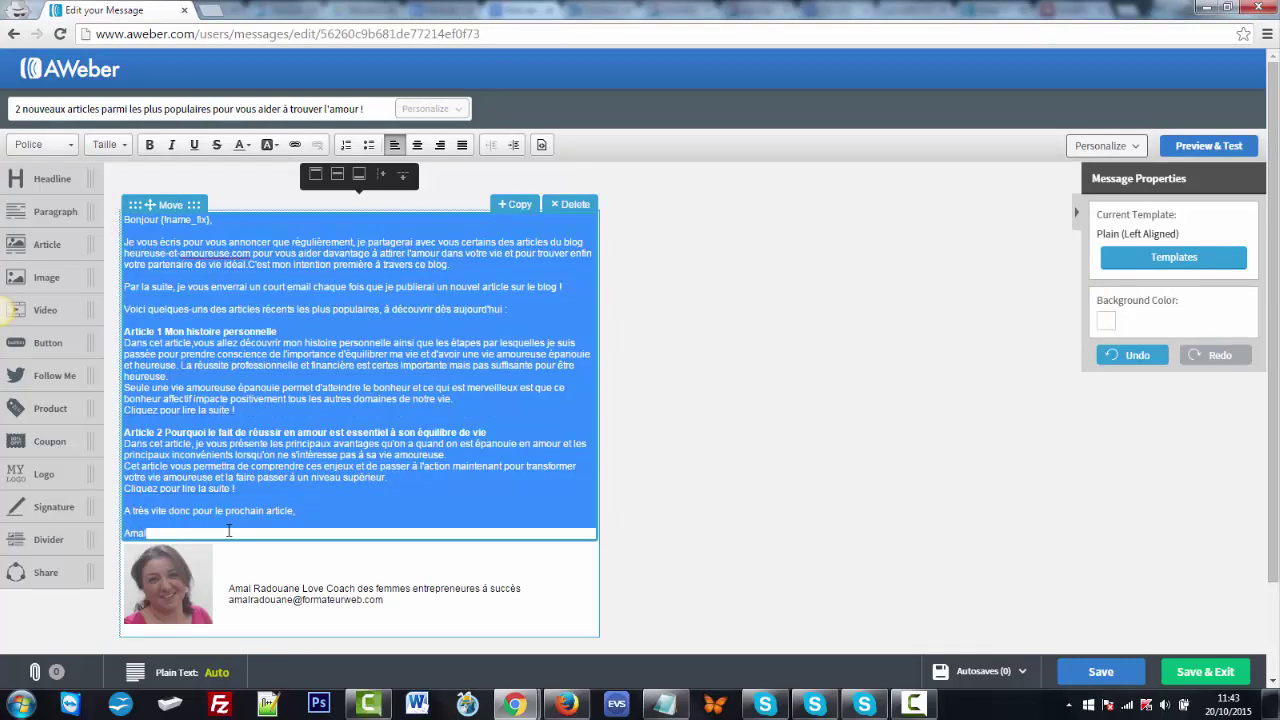
key("ctrl+v")
Insert blank lines after the greeting, both introductory paragraphs and the "Voici quelques-uns des articles récents" line
left_click_drag(228, 230, 223, 217)
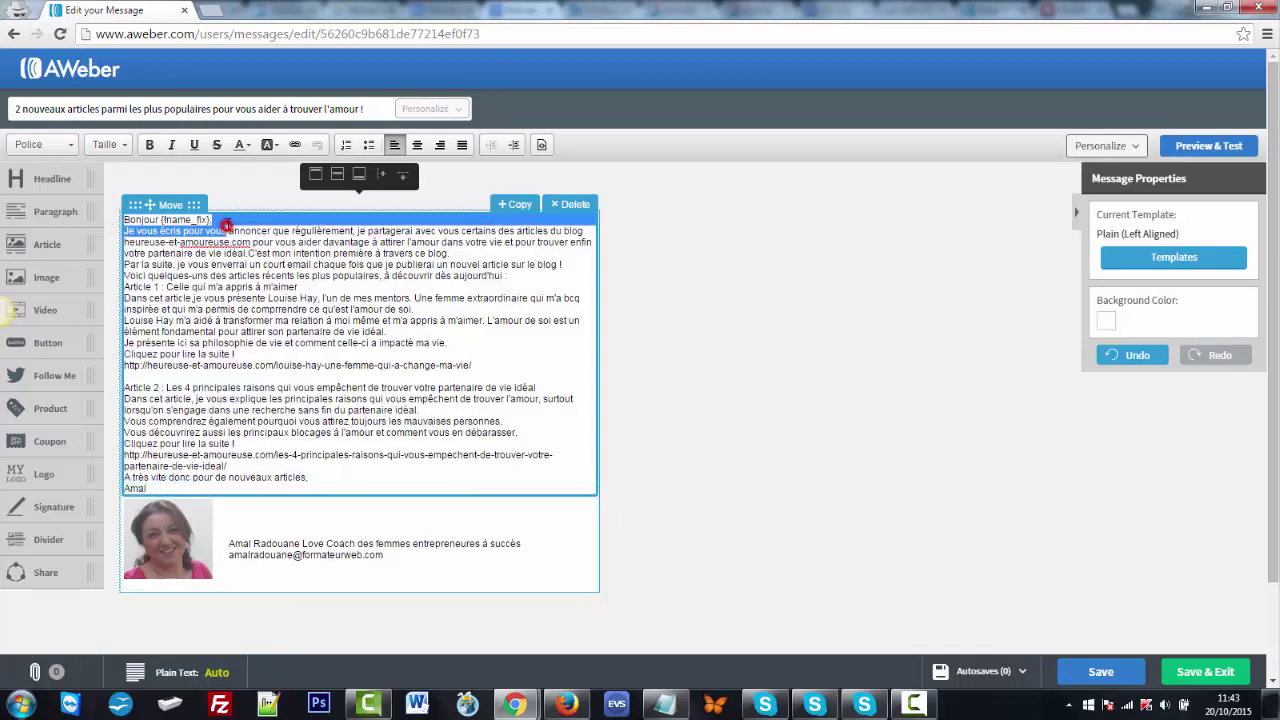
left_click(222, 217)
left_click(222, 219)
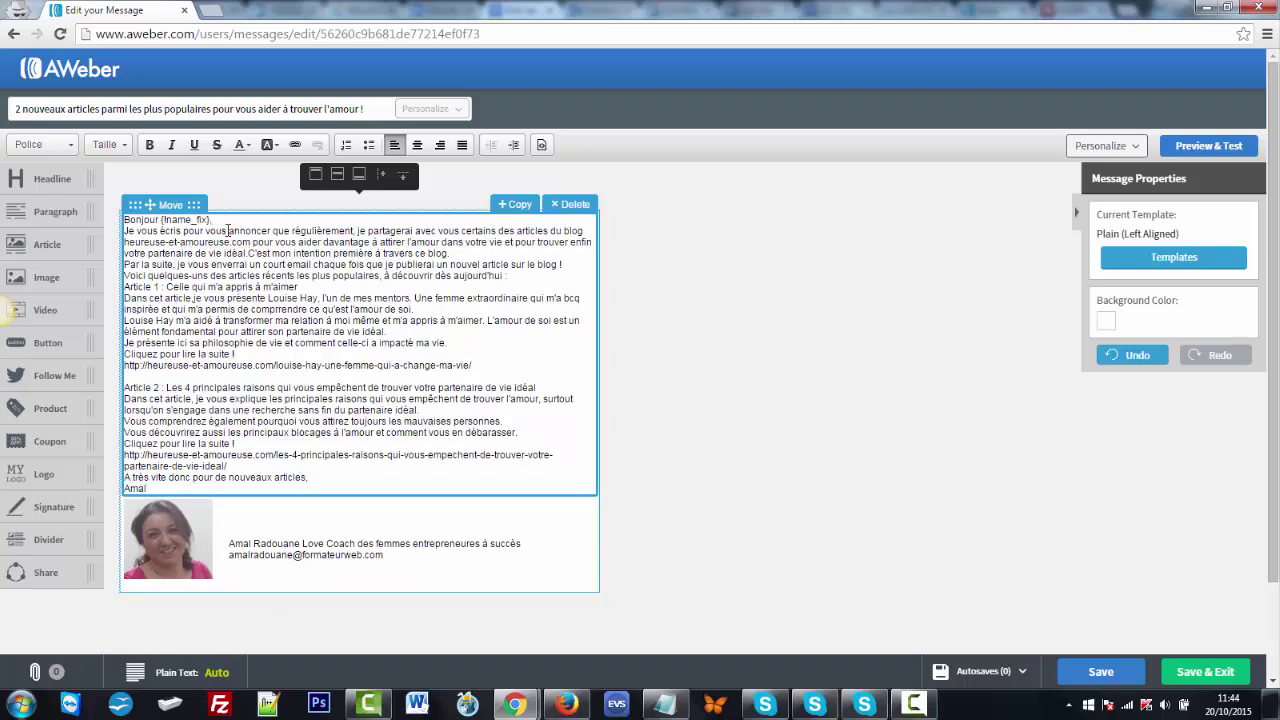
key("Return")
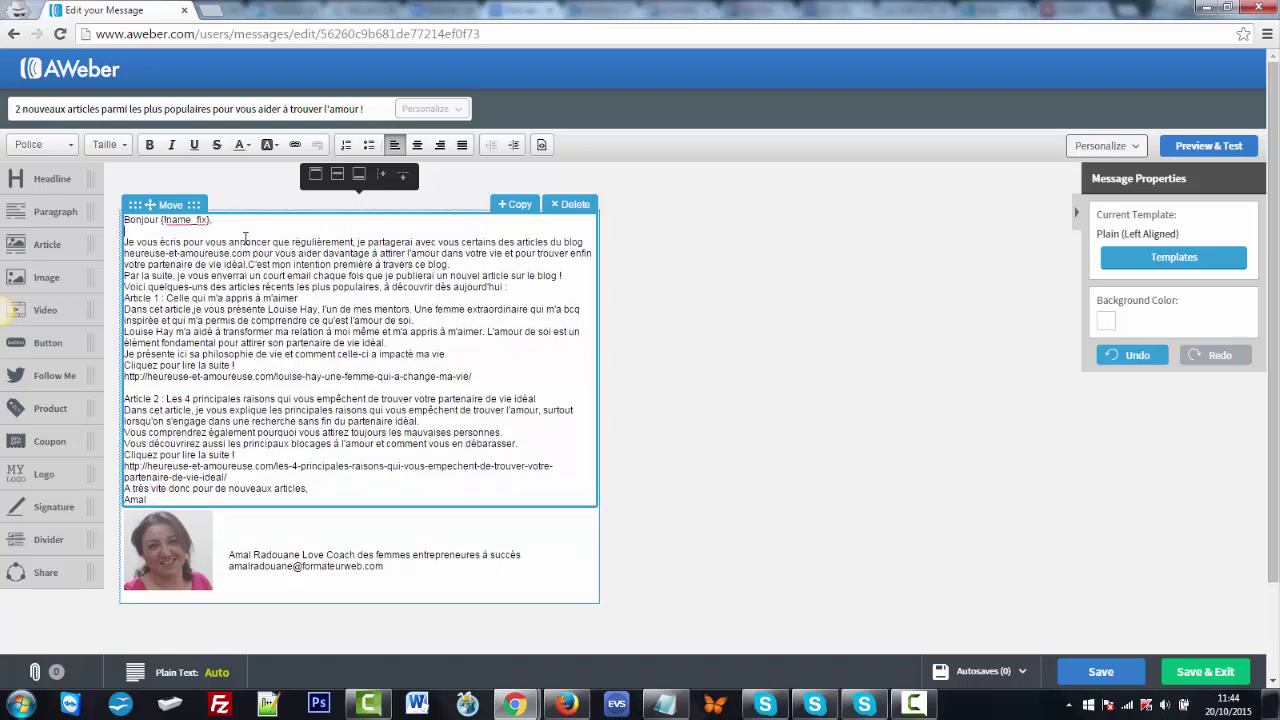
left_click(481, 268)
key("Return")
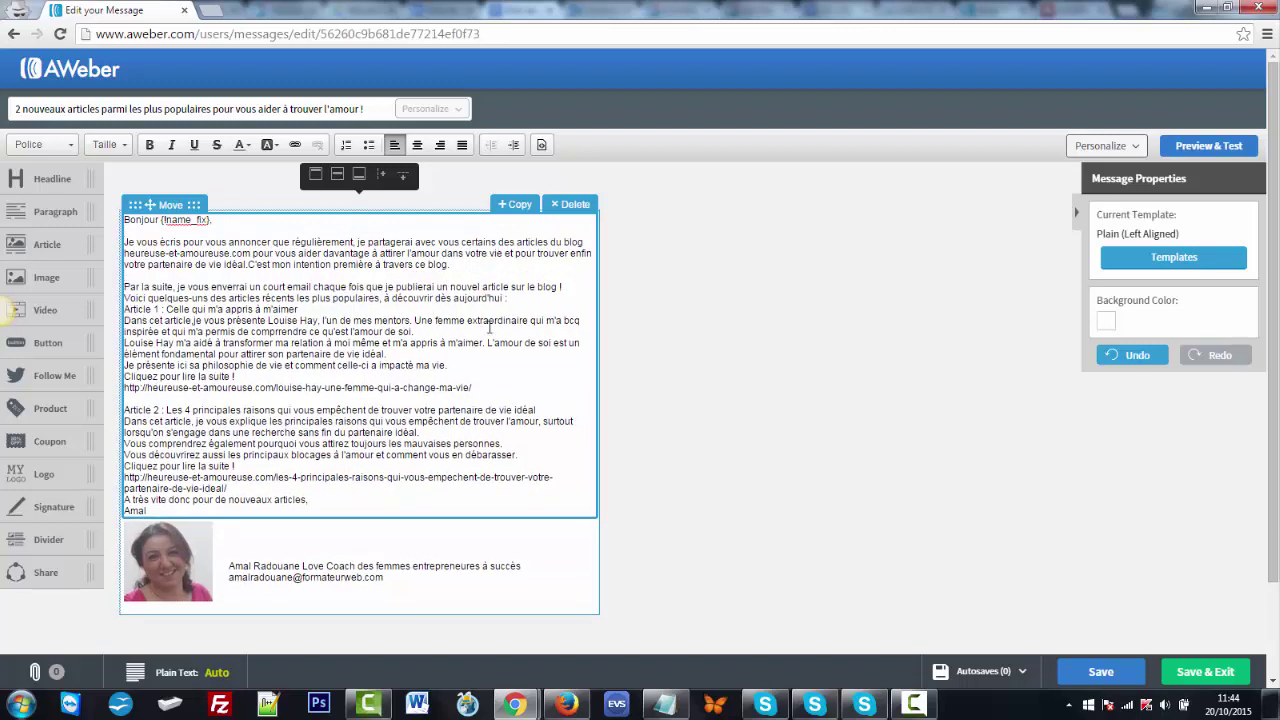
left_click(577, 285)
key("Return")
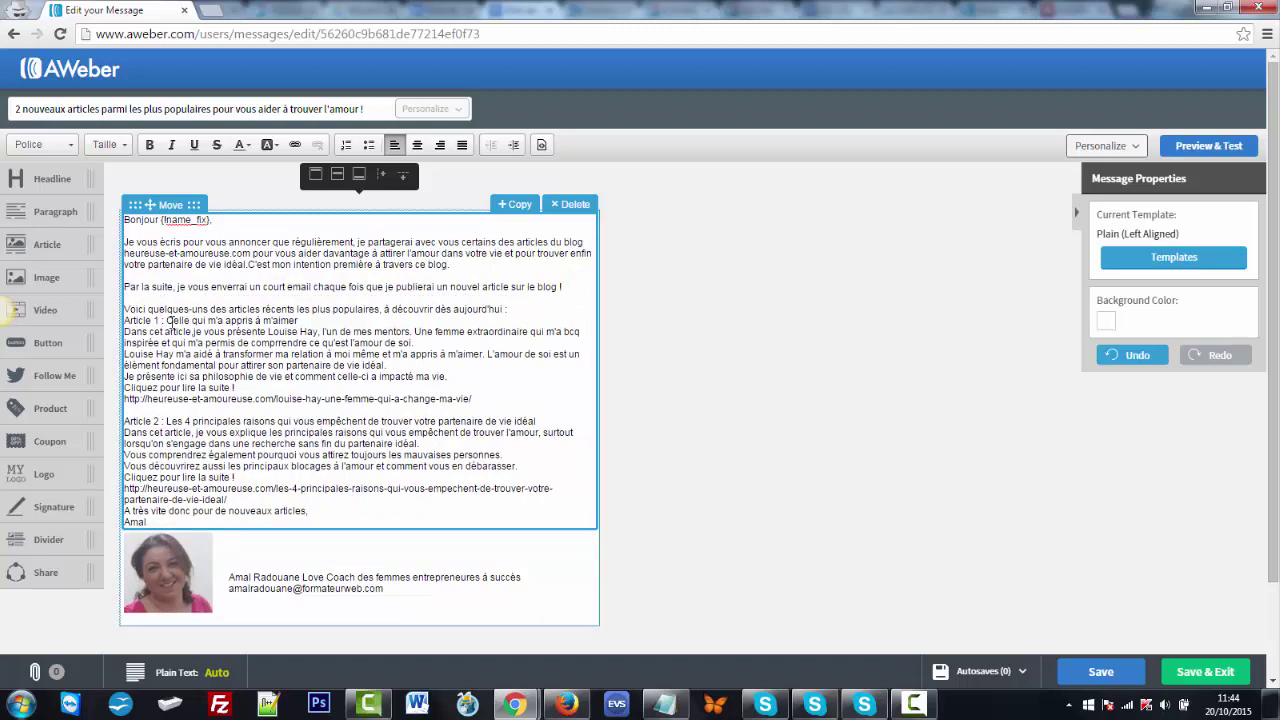
left_click(515, 308)
key("Return")
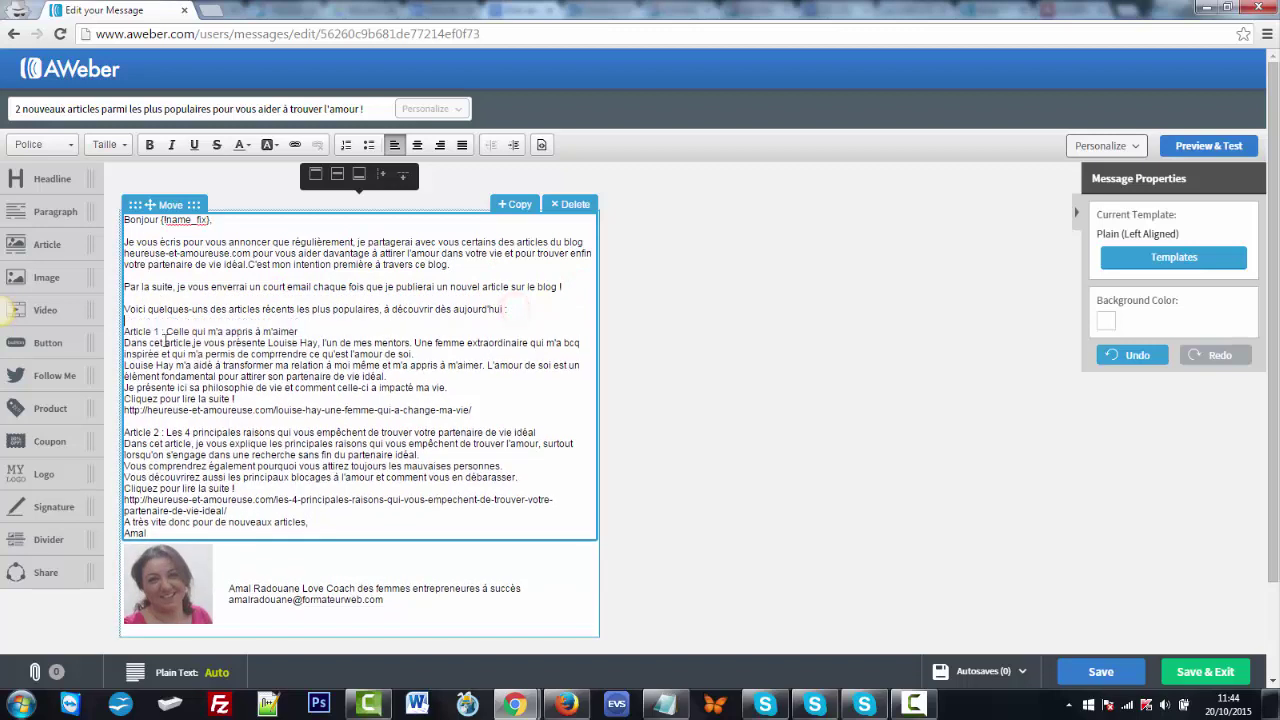
Make the Article 1 and Article 2 headings bold and add a blank line after the second article's URL
left_click_drag(124, 331, 302, 336)
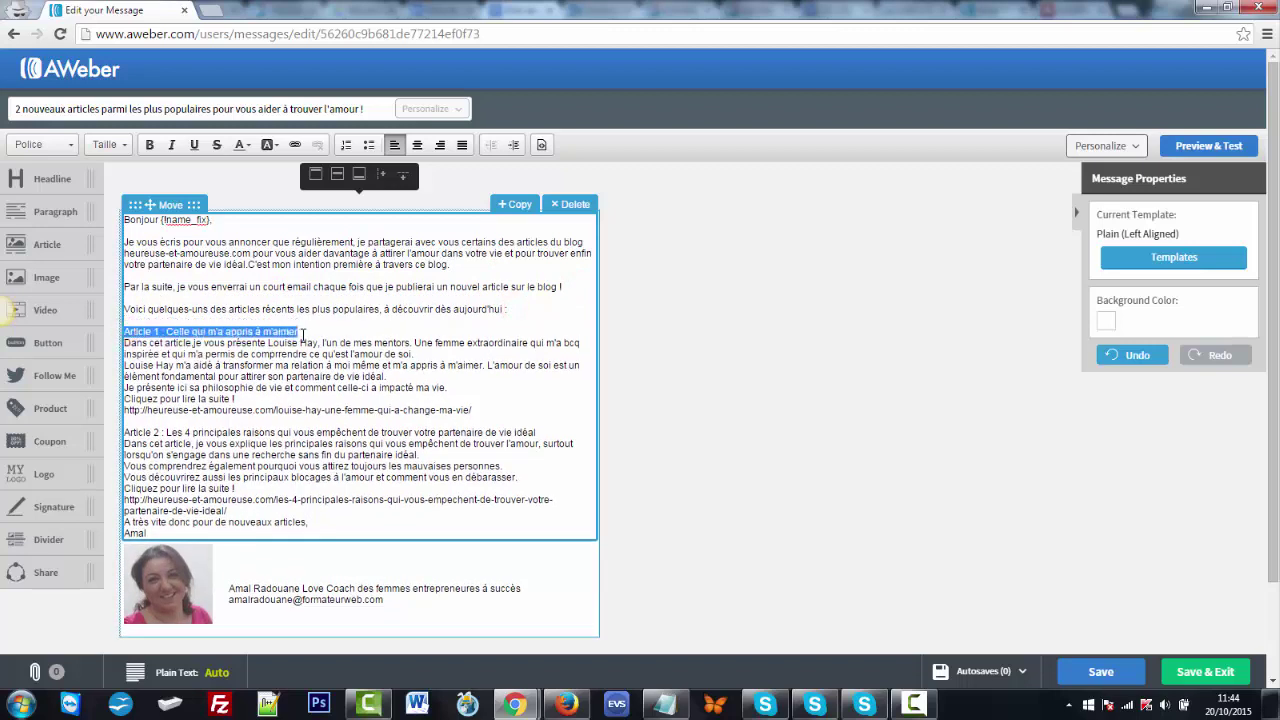
left_click(150, 146)
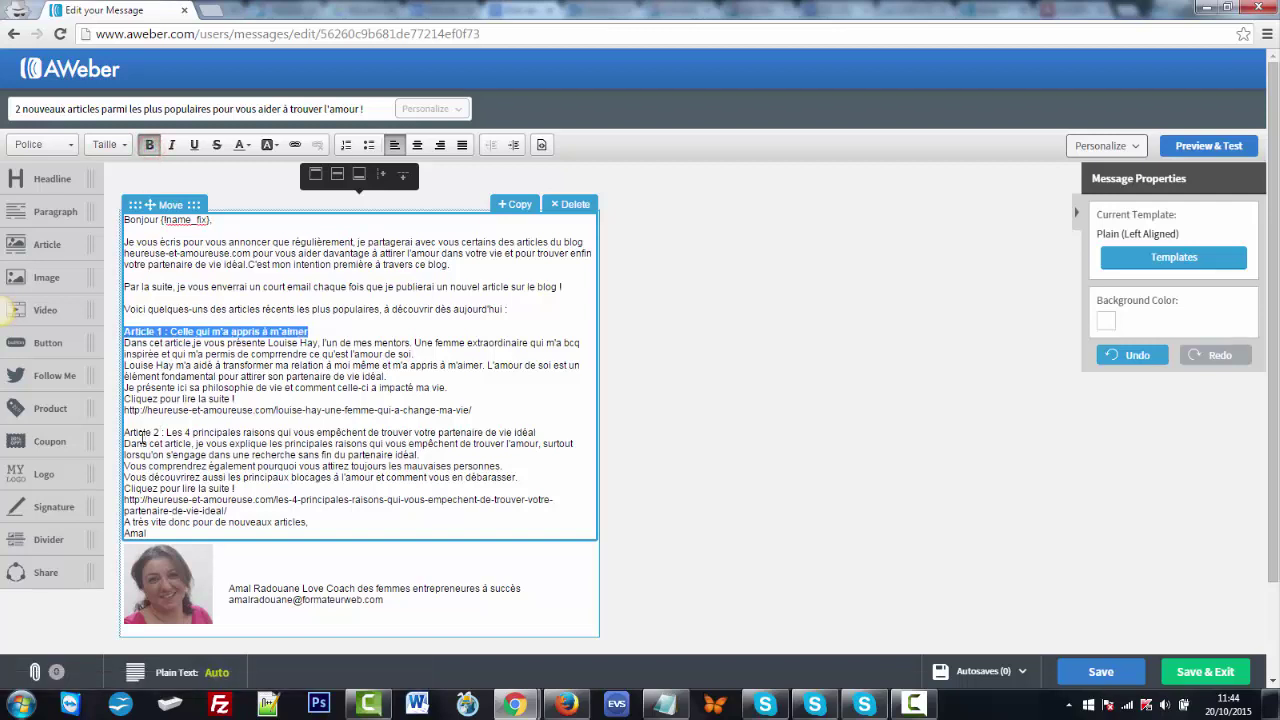
left_click_drag(126, 432, 540, 432)
left_click(150, 145)
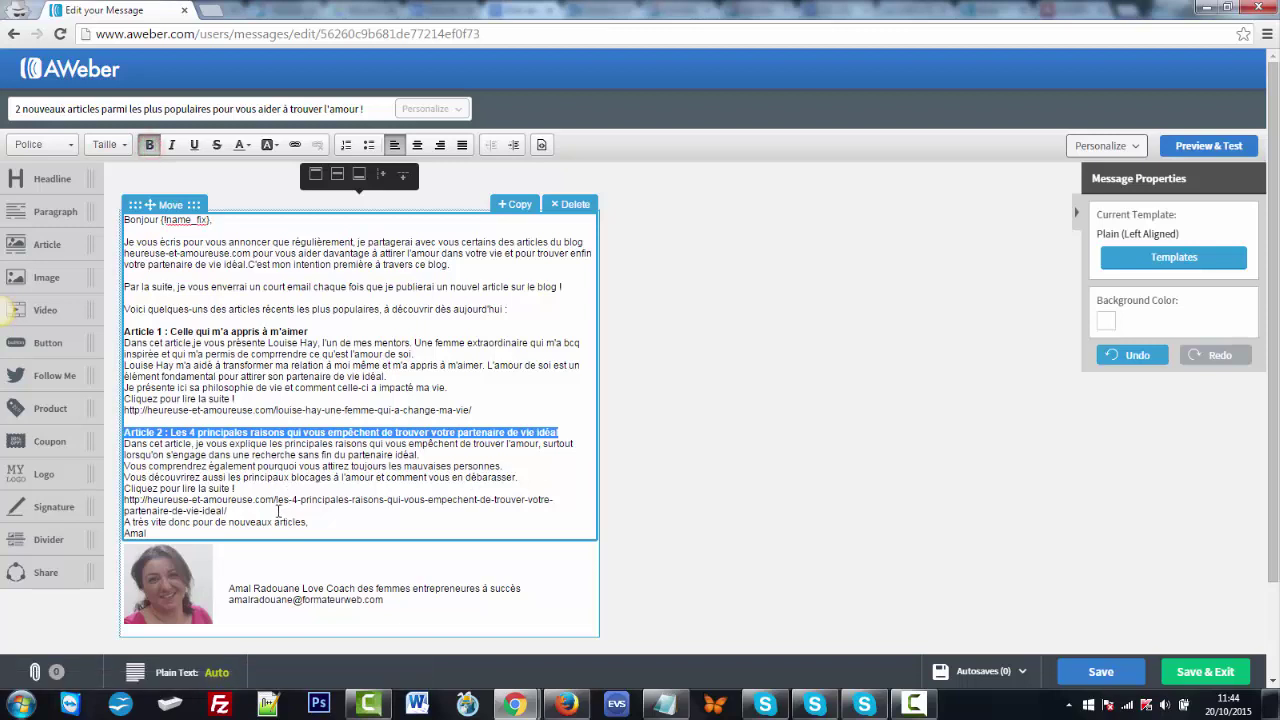
left_click(276, 511)
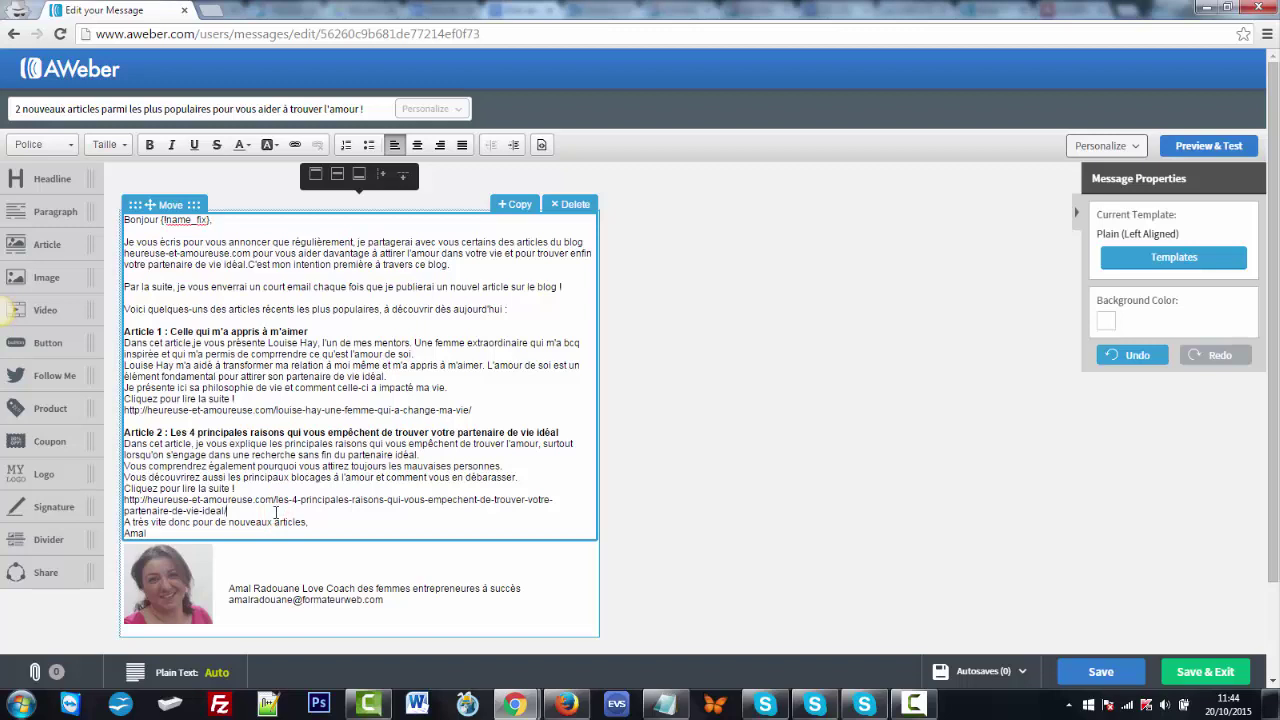
key("Return")
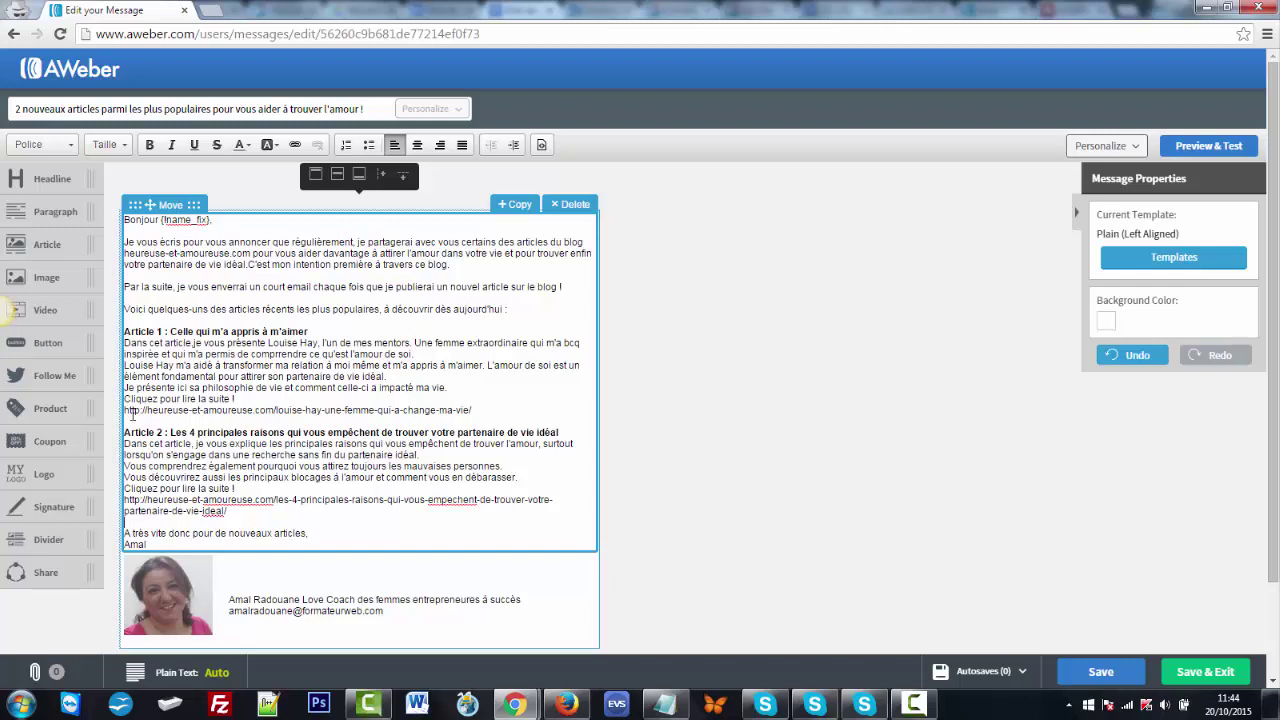
left_click_drag(120, 410, 349, 418)
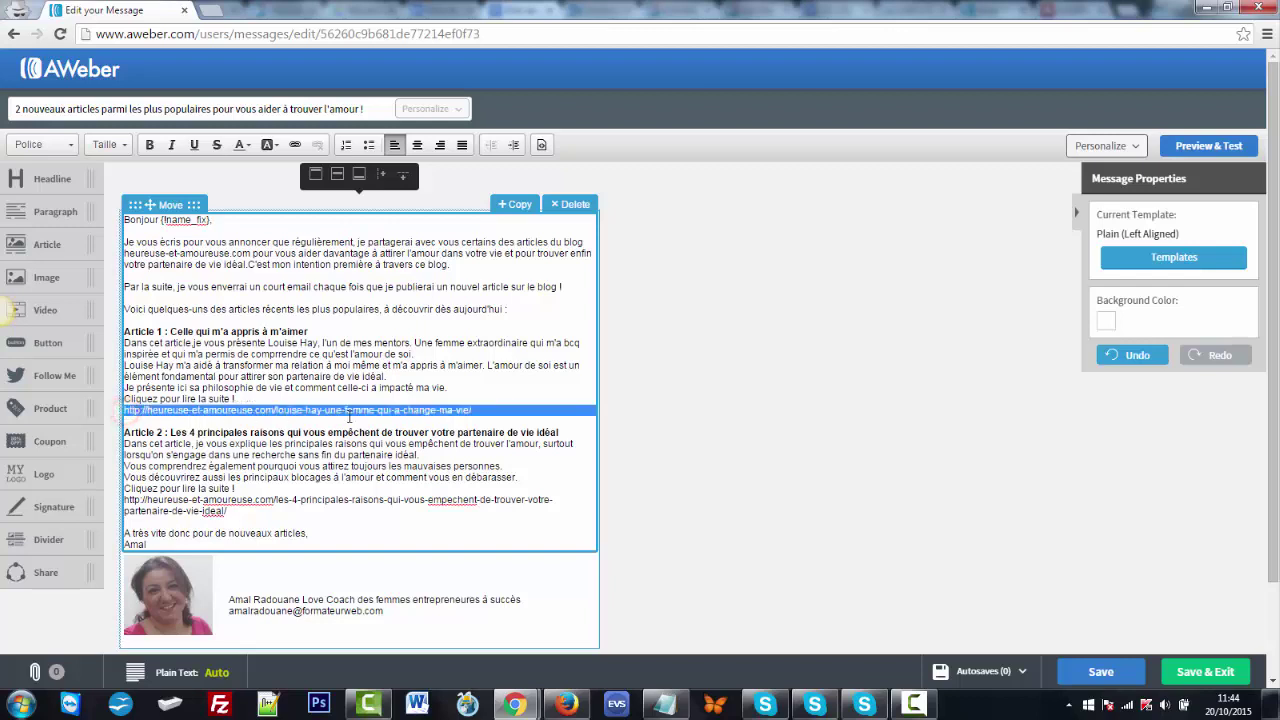
left_click_drag(440, 414, 474, 410)
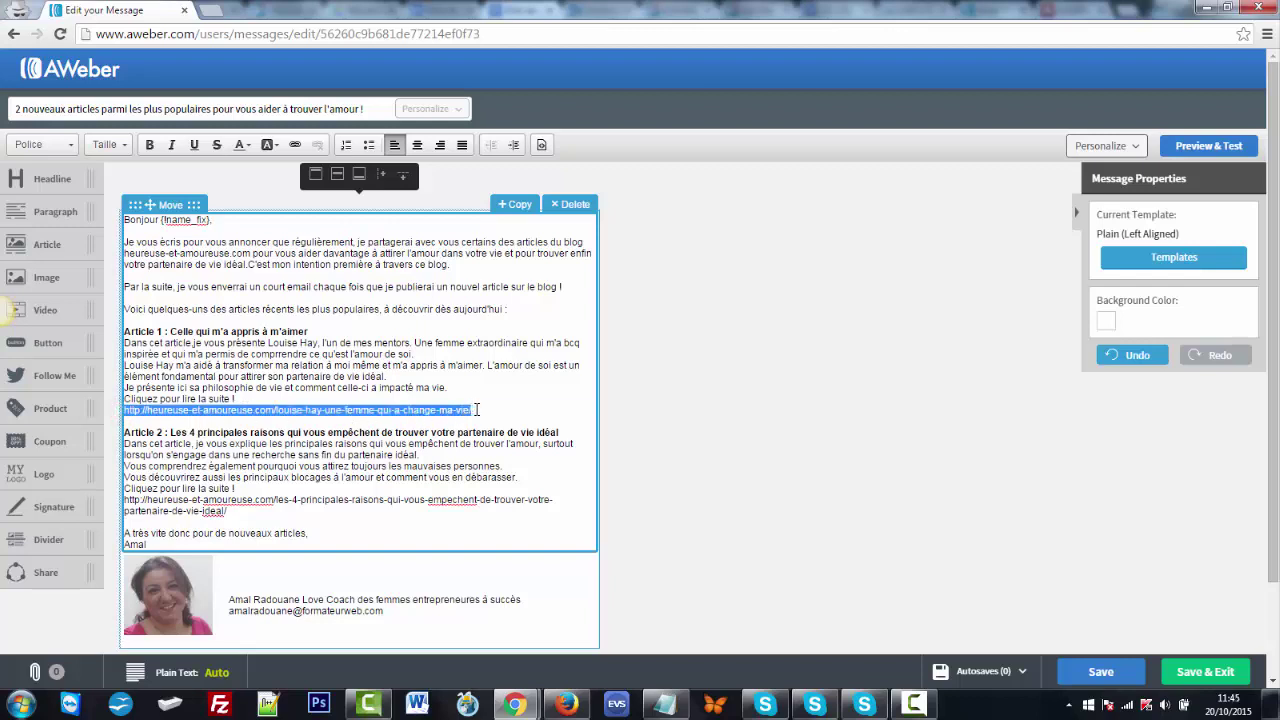
right_click(438, 411)
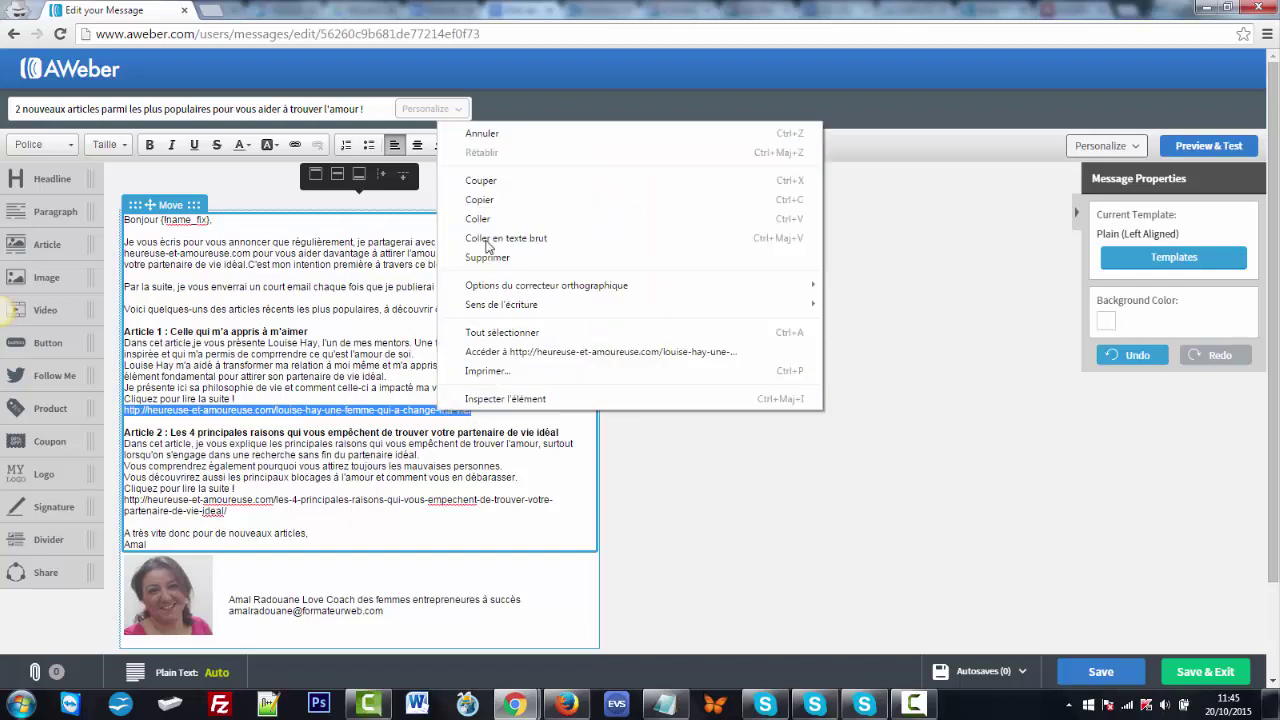
left_click(480, 180)
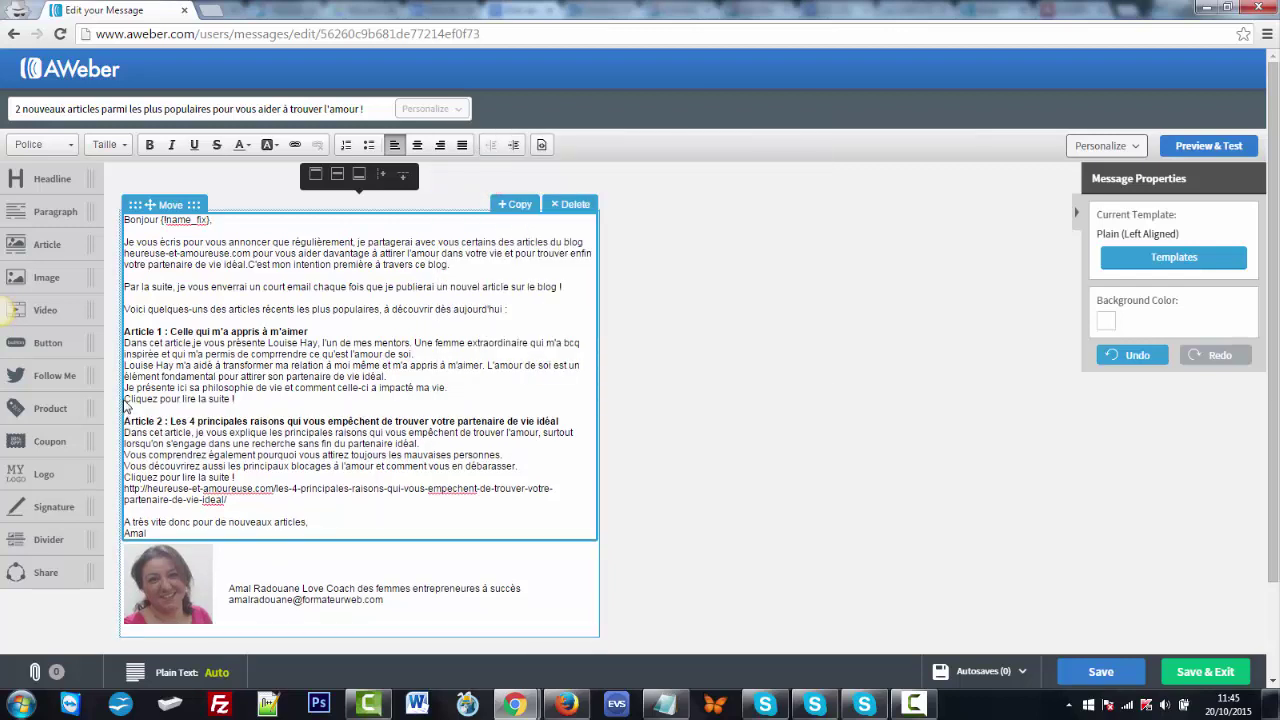
left_click_drag(122, 398, 247, 401)
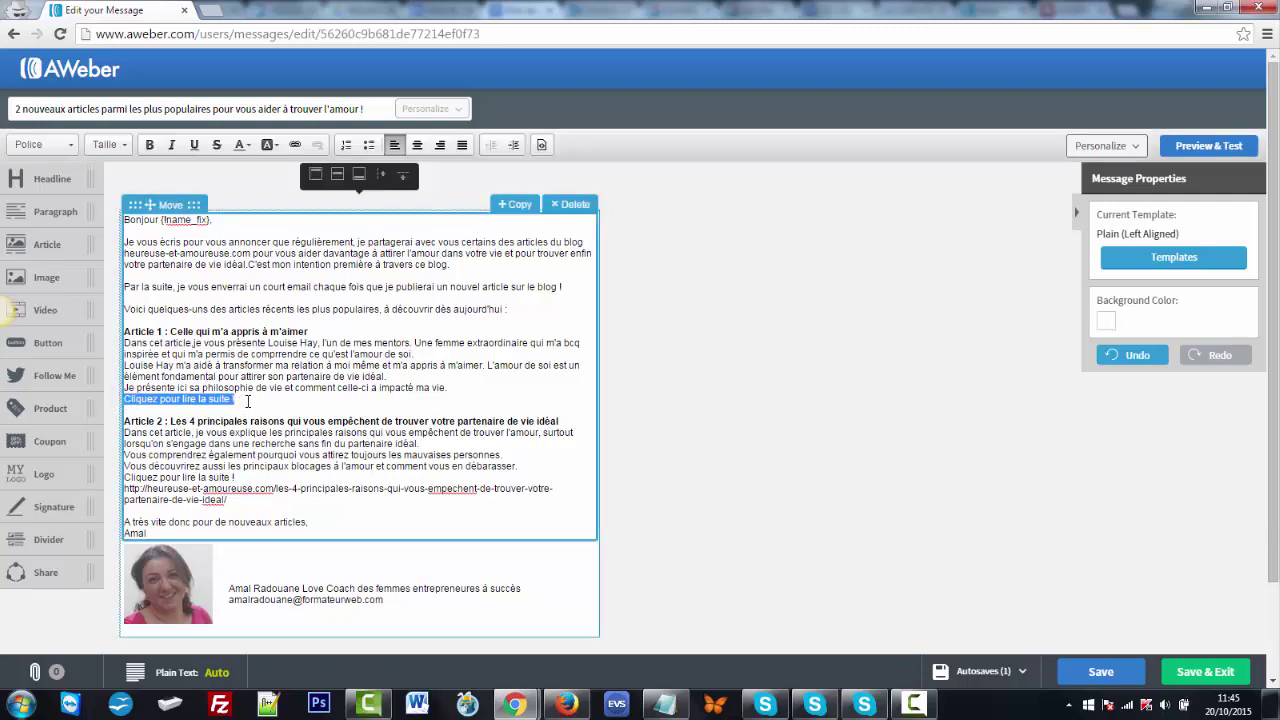
left_click(295, 145)
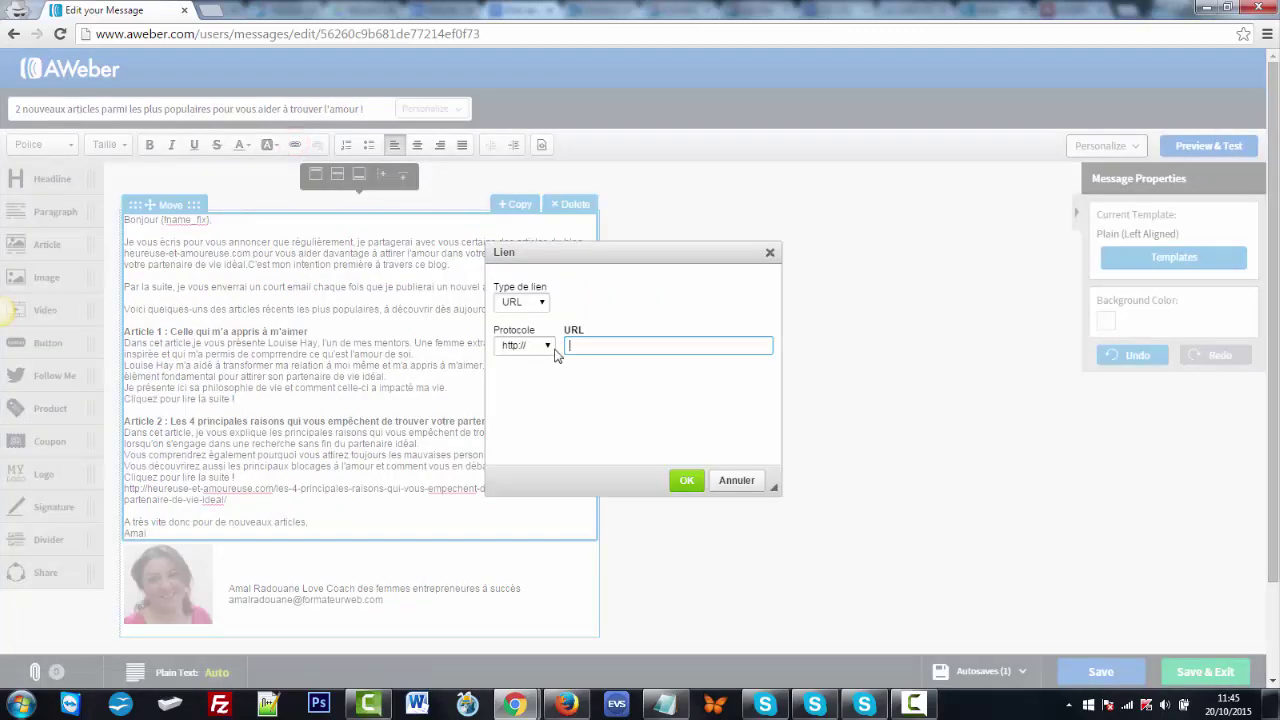
key("Escape")
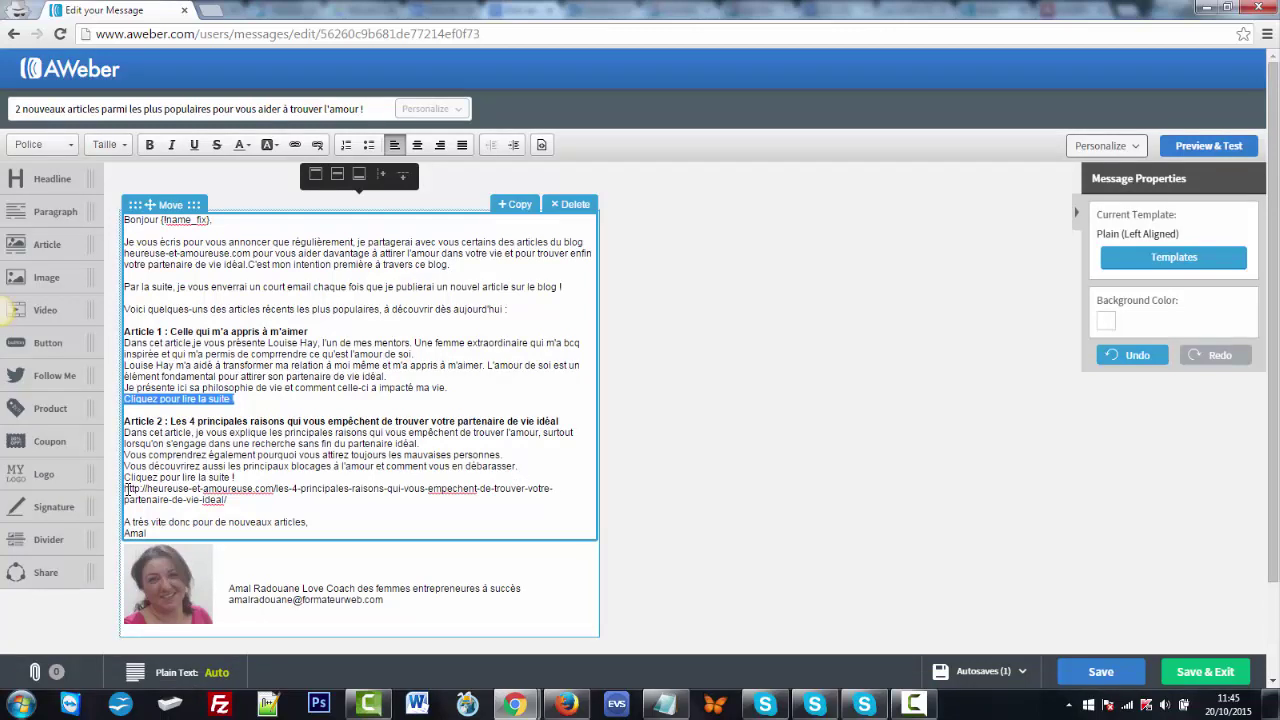
Remove the URL line under Article 2 from the text and set it as the link of that article's "Cliquez pour lire la suite !"
left_click_drag(128, 489, 231, 498)
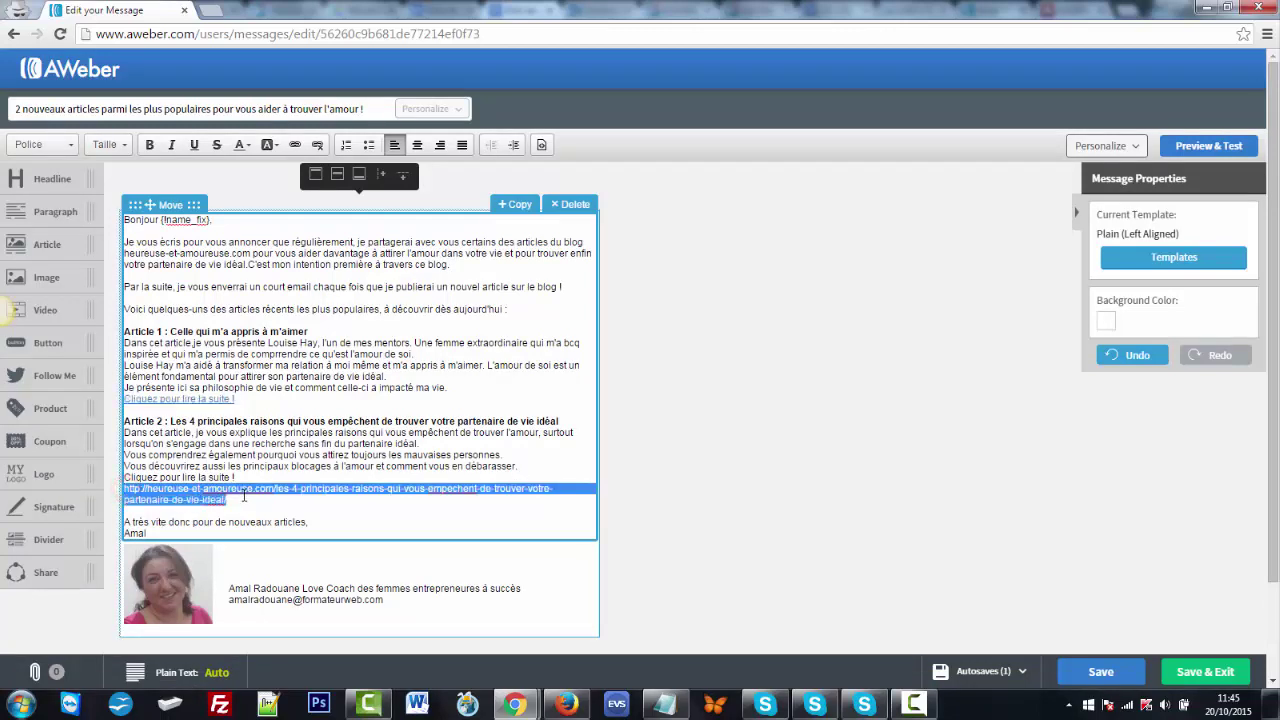
key("BackSpace")
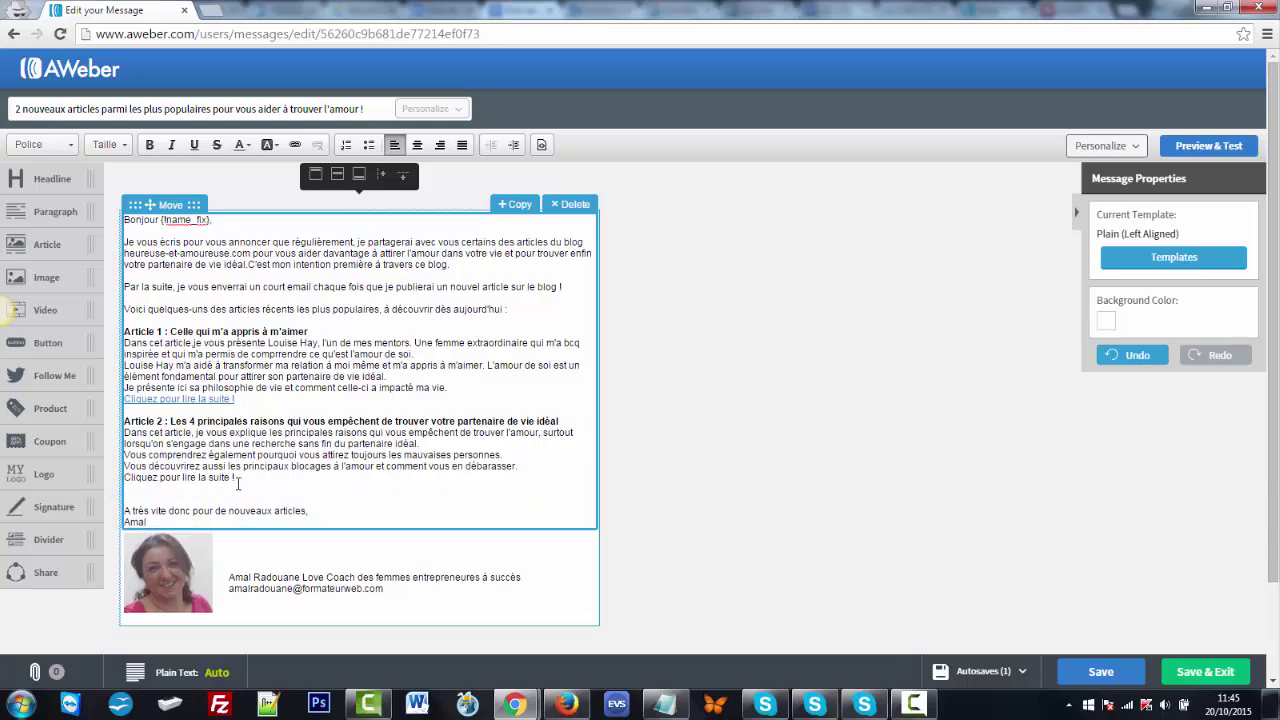
left_click_drag(237, 480, 131, 478)
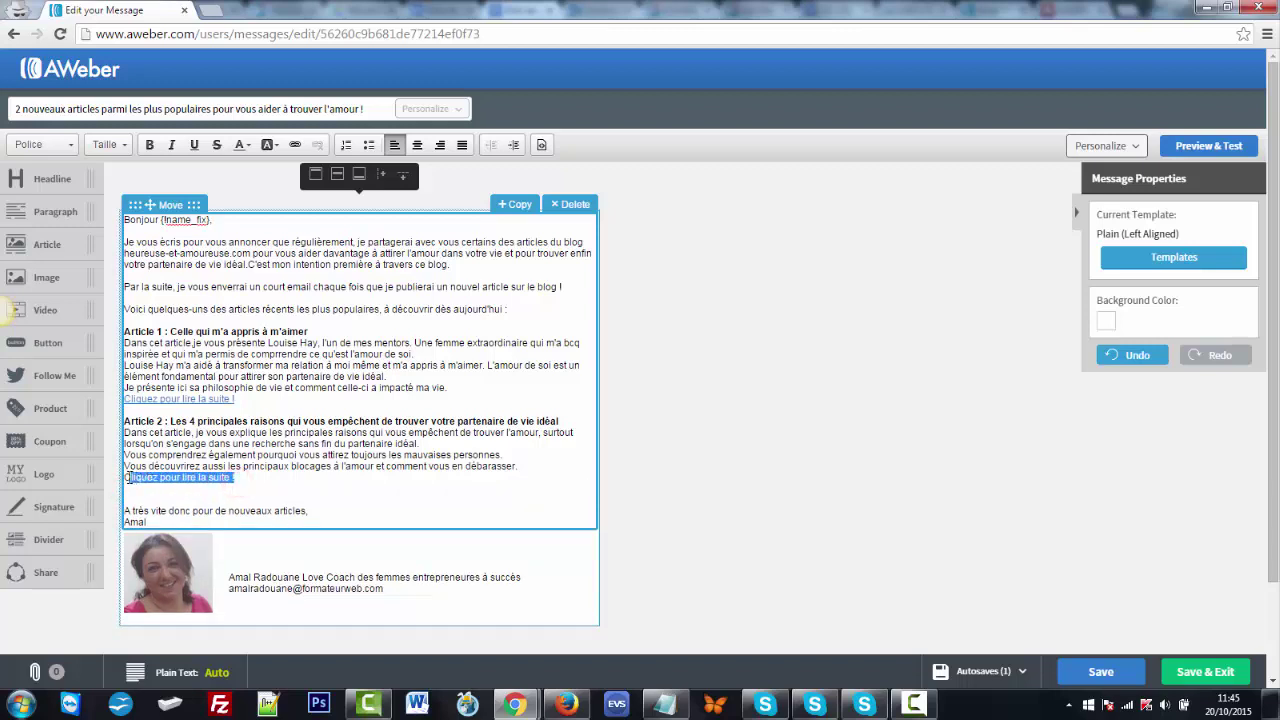
left_click(295, 145)
key("ctrl+v")
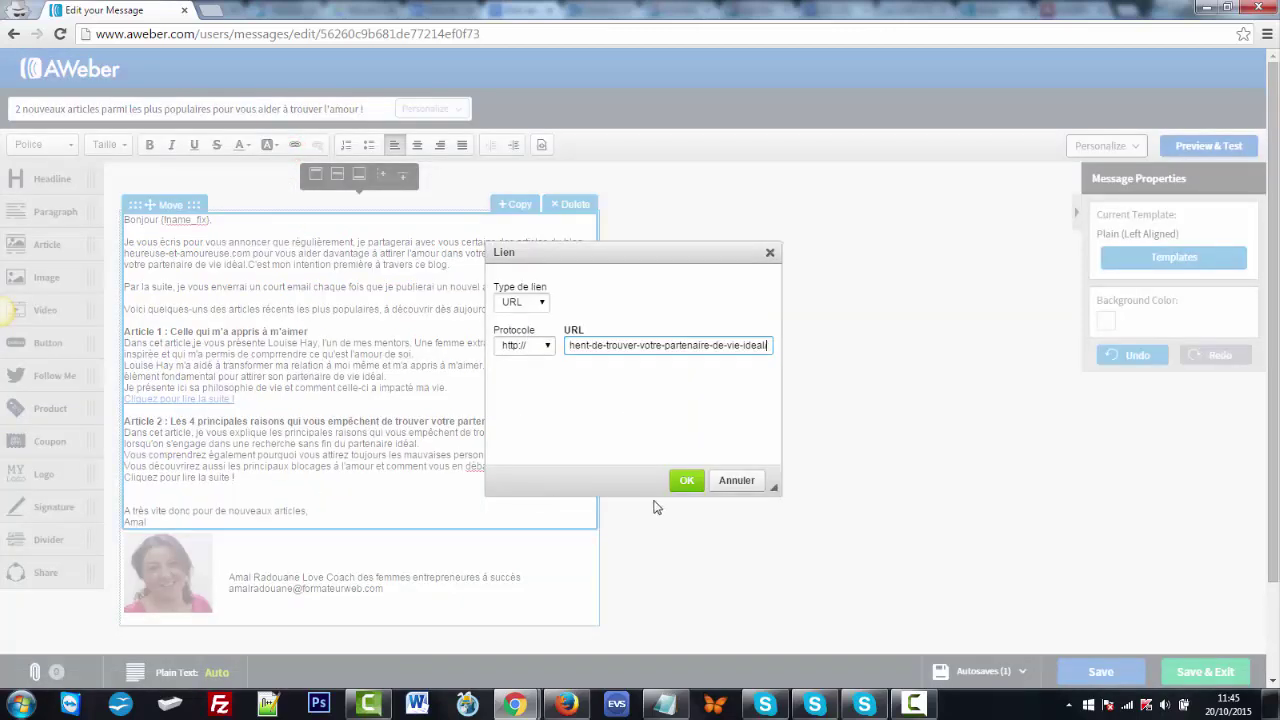
left_click(686, 480)
left_click(352, 455)
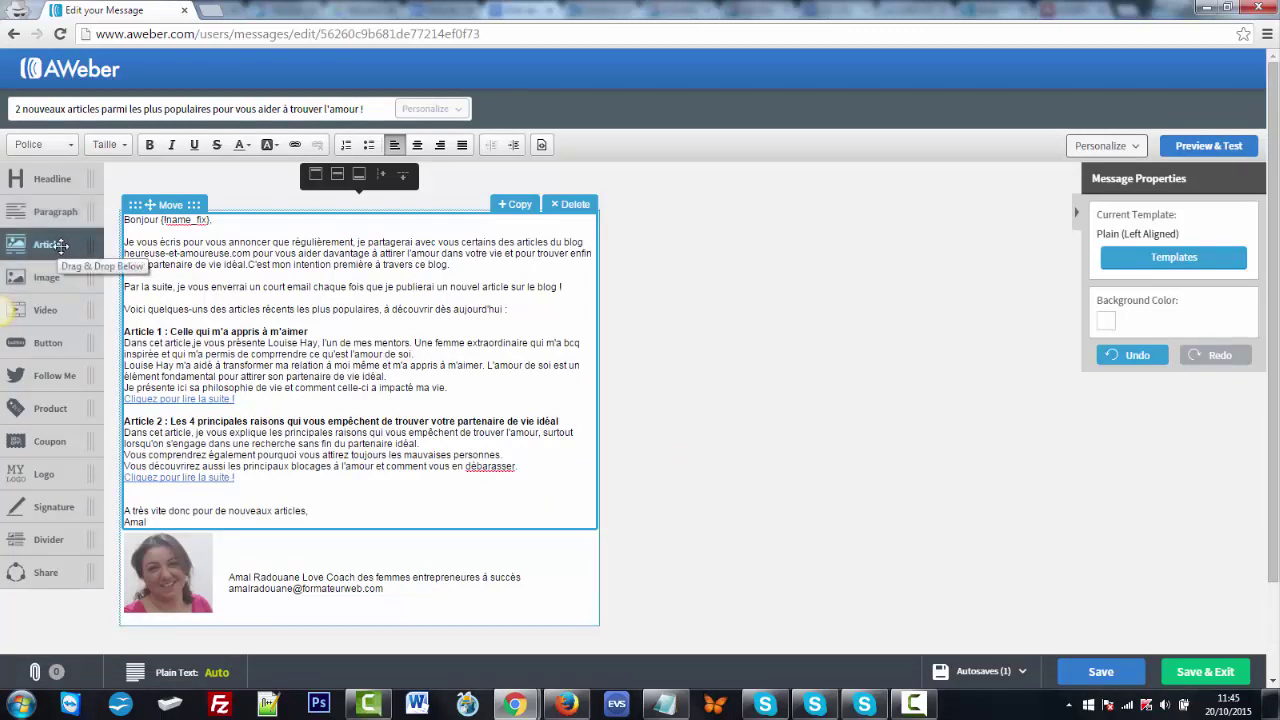
Try adding an Article block between the body text and the signature, and delete that block
left_click_drag(60, 245, 281, 570)
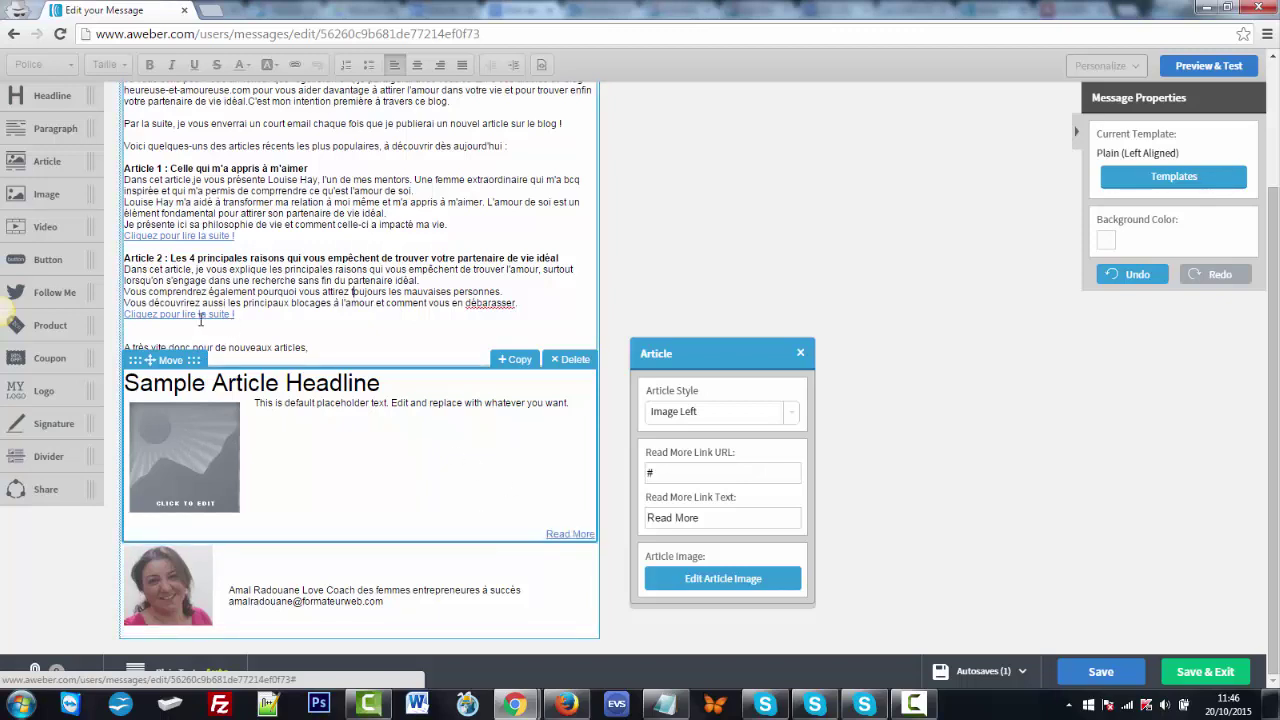
left_click(577, 360)
scroll(333, 366, "up", 2)
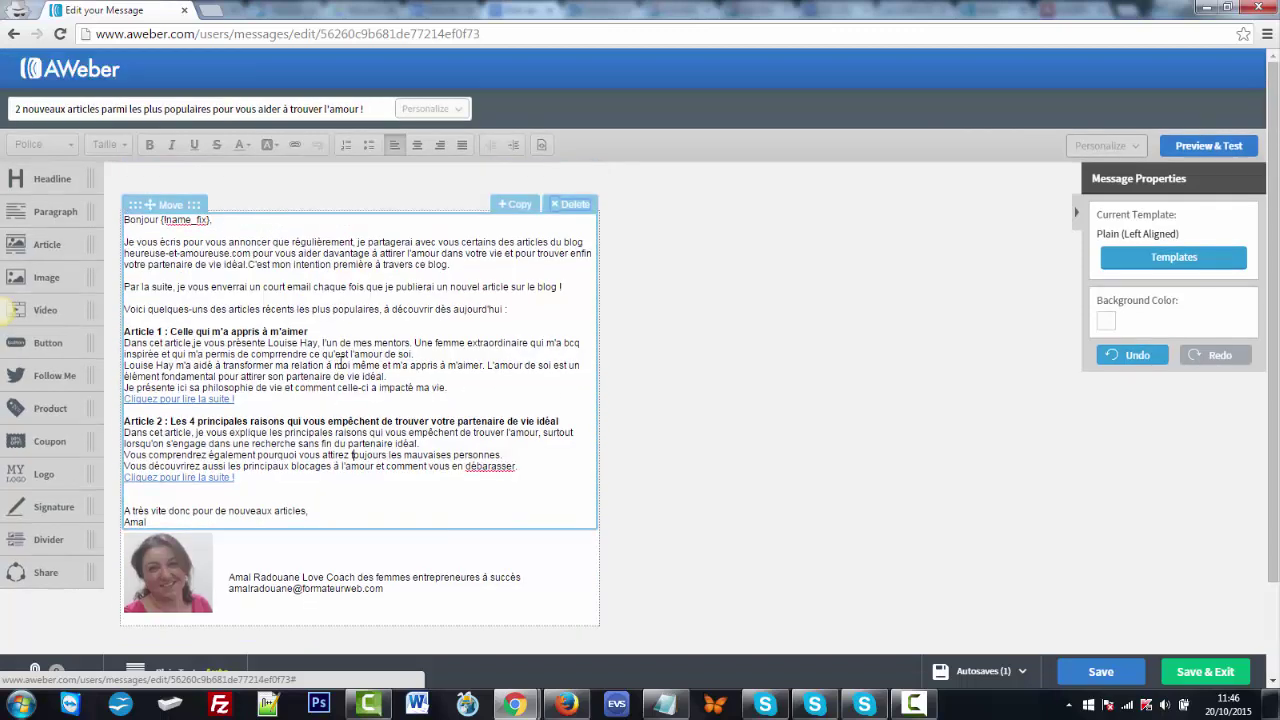
Save the message and exit the editor to the Drafts page
left_click(448, 333)
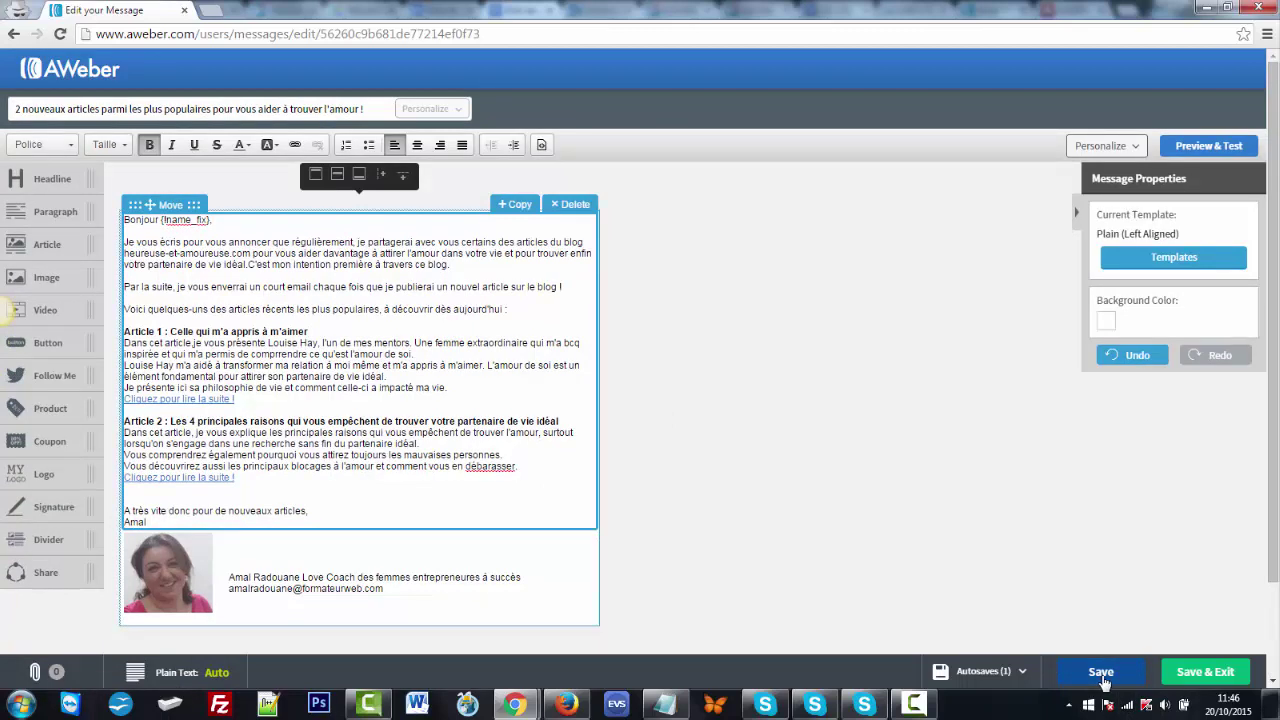
left_click(1210, 675)
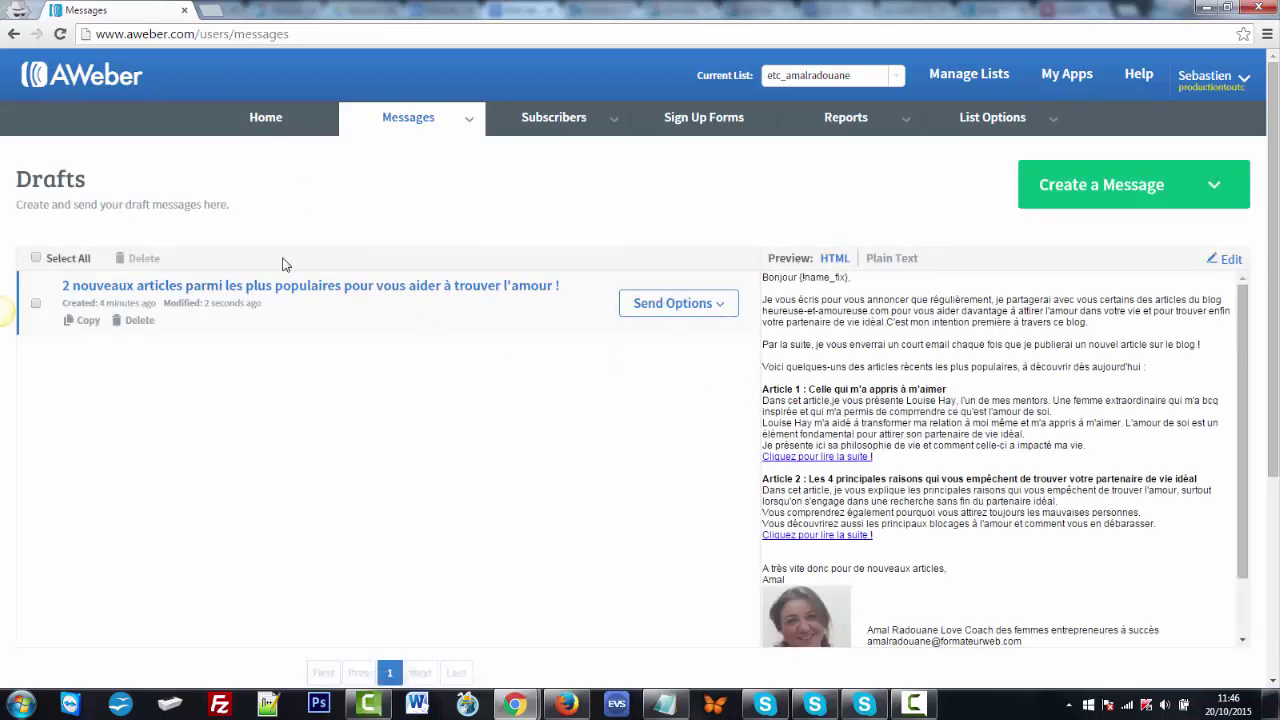
left_click_drag(99, 184, 18, 179)
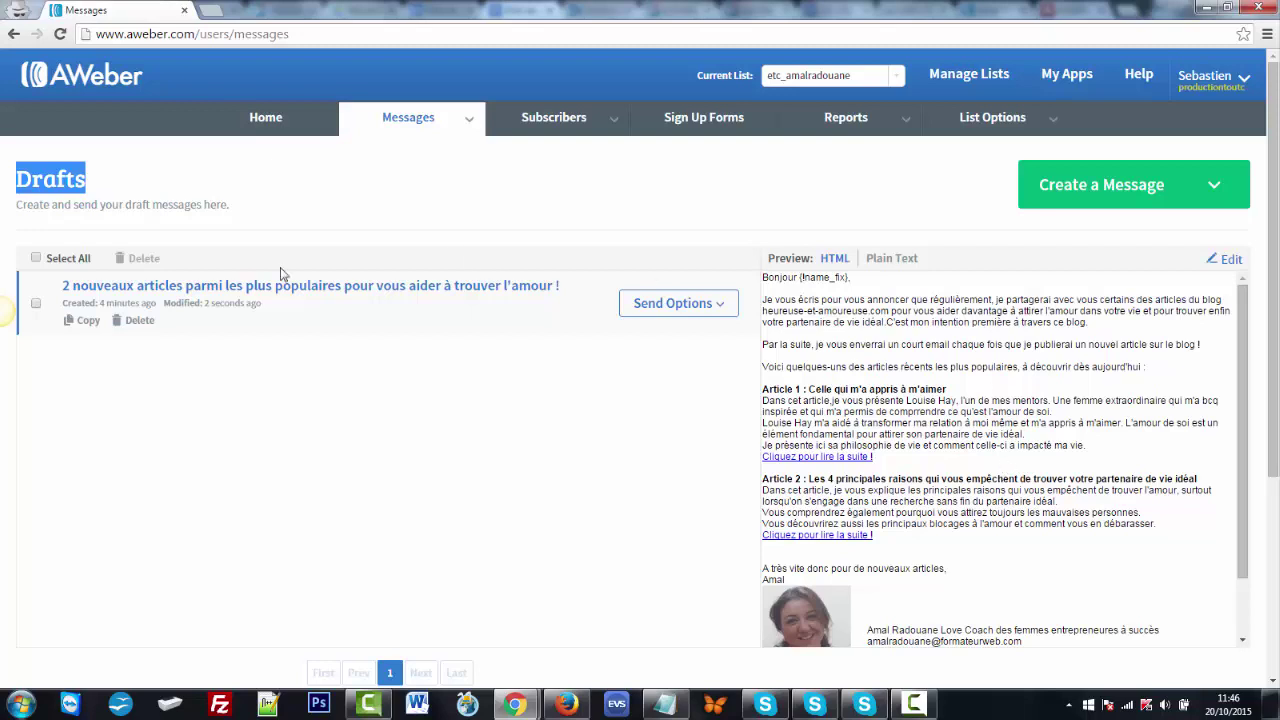
Open the test email form from the draft's send options and cancel it
left_click(720, 305)
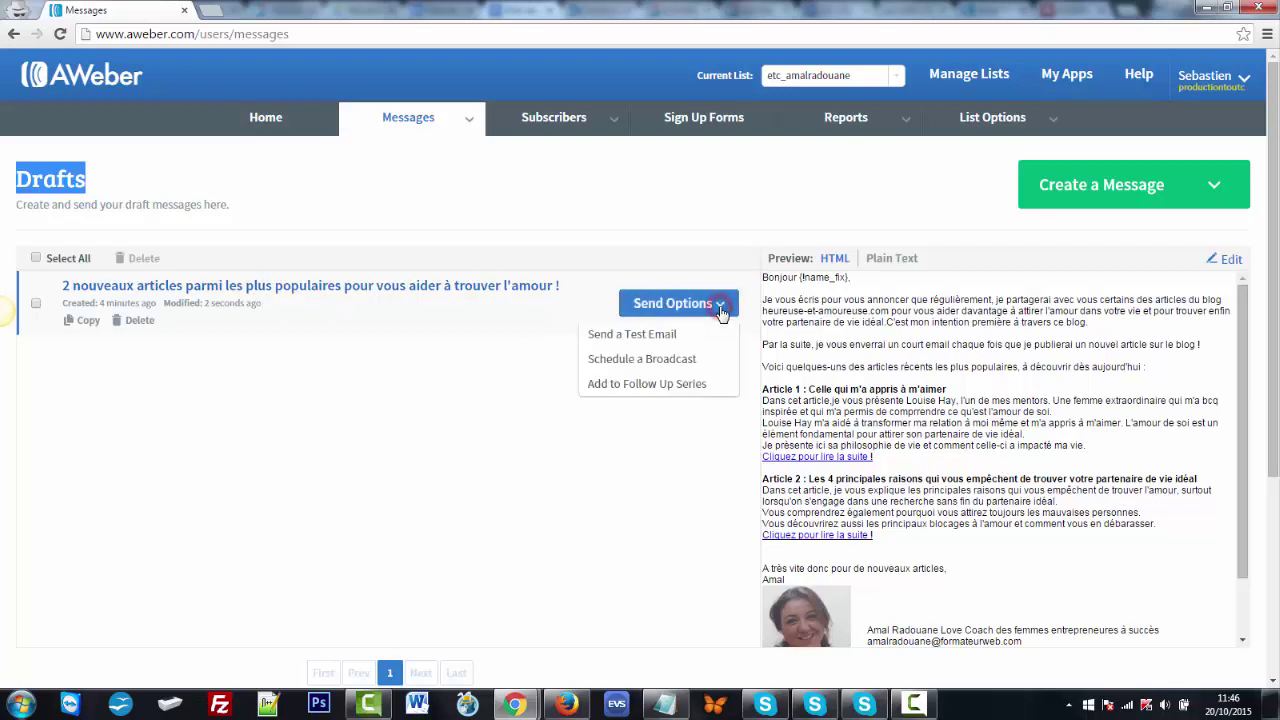
left_click(665, 337)
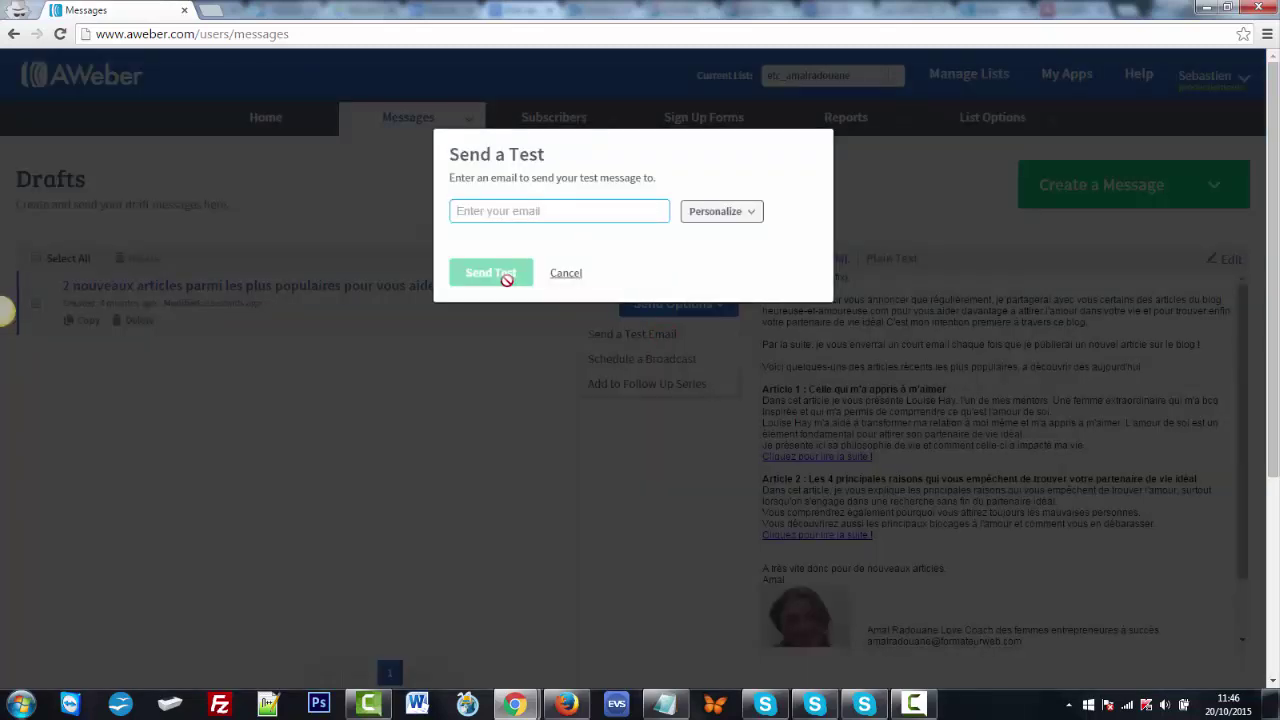
left_click(565, 276)
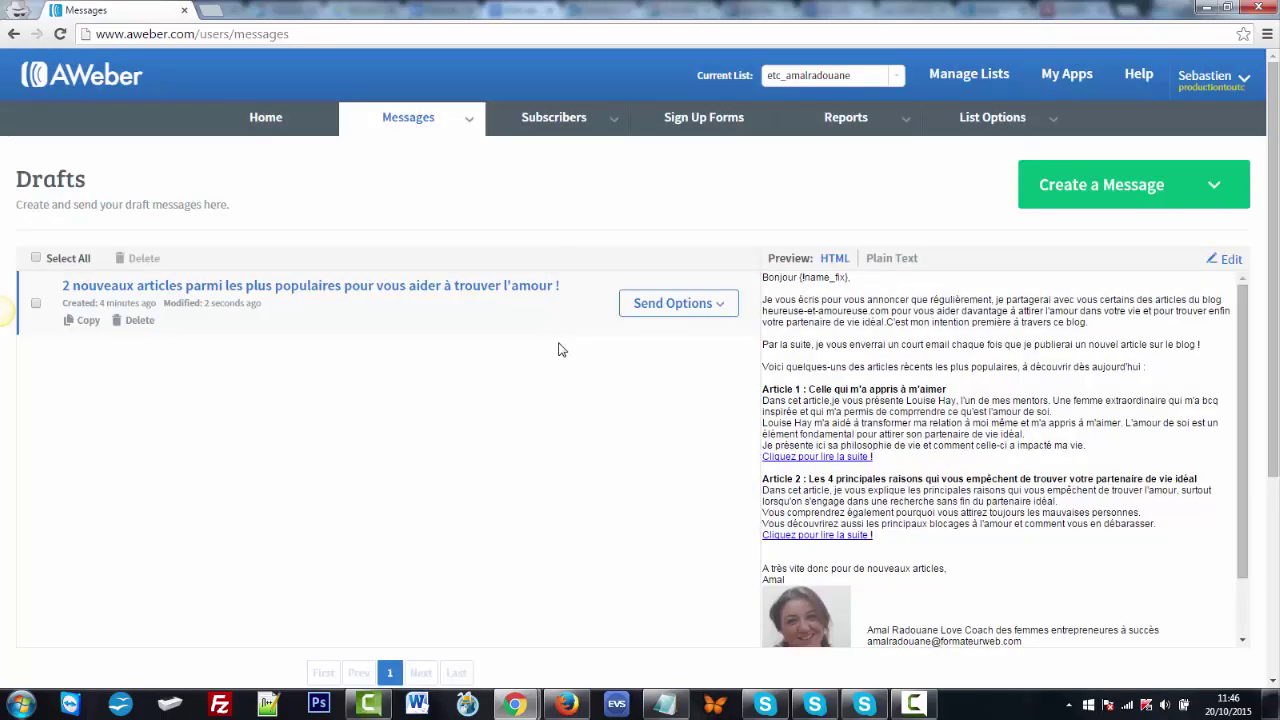
Add the draft to the follow-up series, picking Monday to Friday and 1am in the send window options
left_click(717, 304)
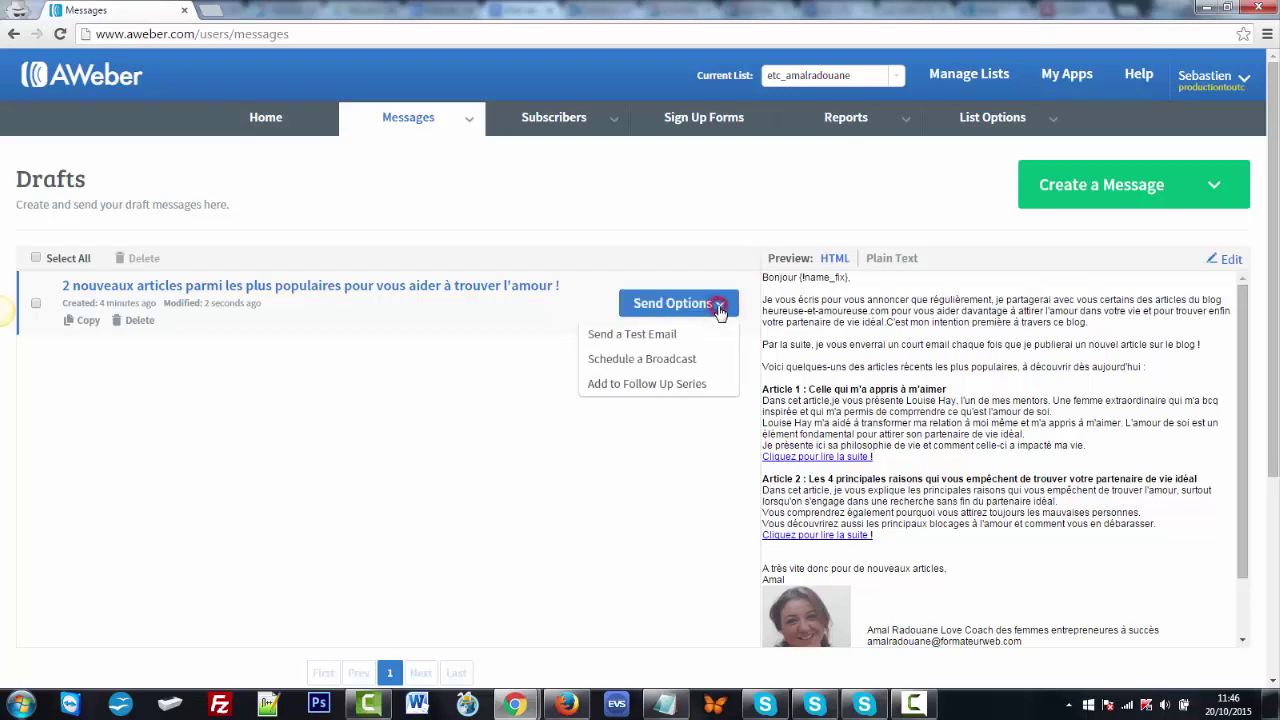
left_click(690, 385)
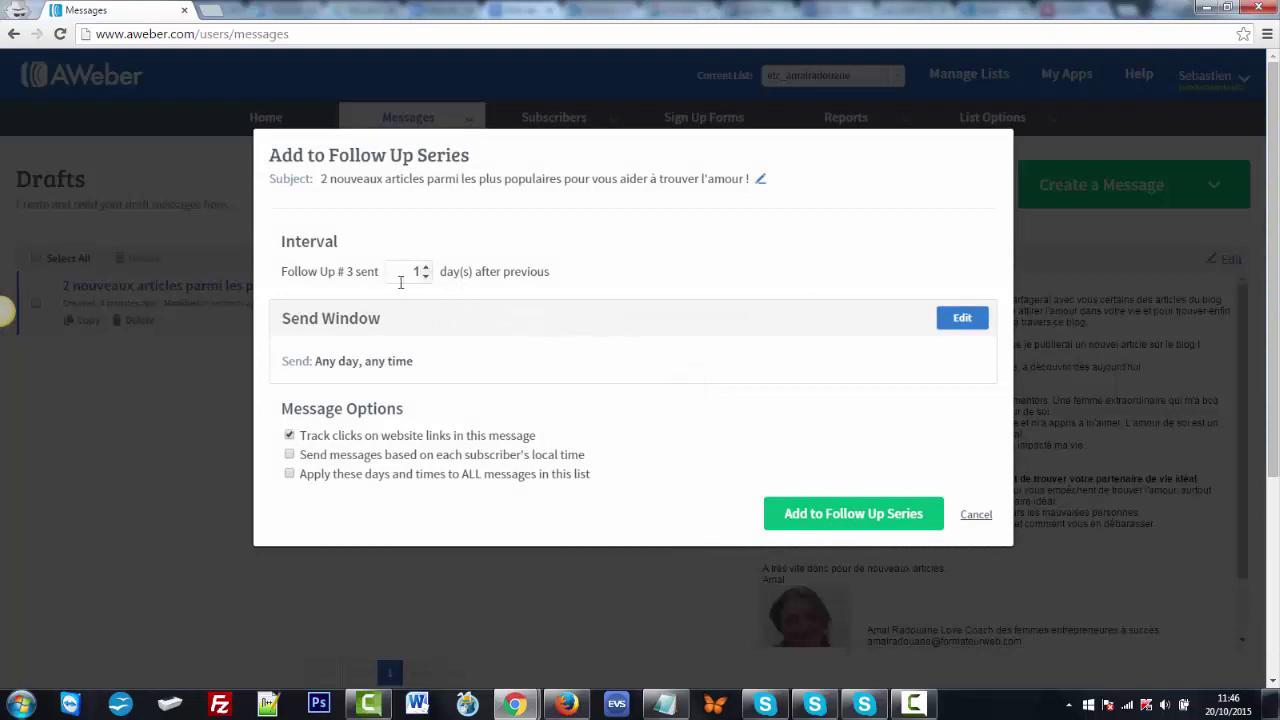
left_click(958, 320)
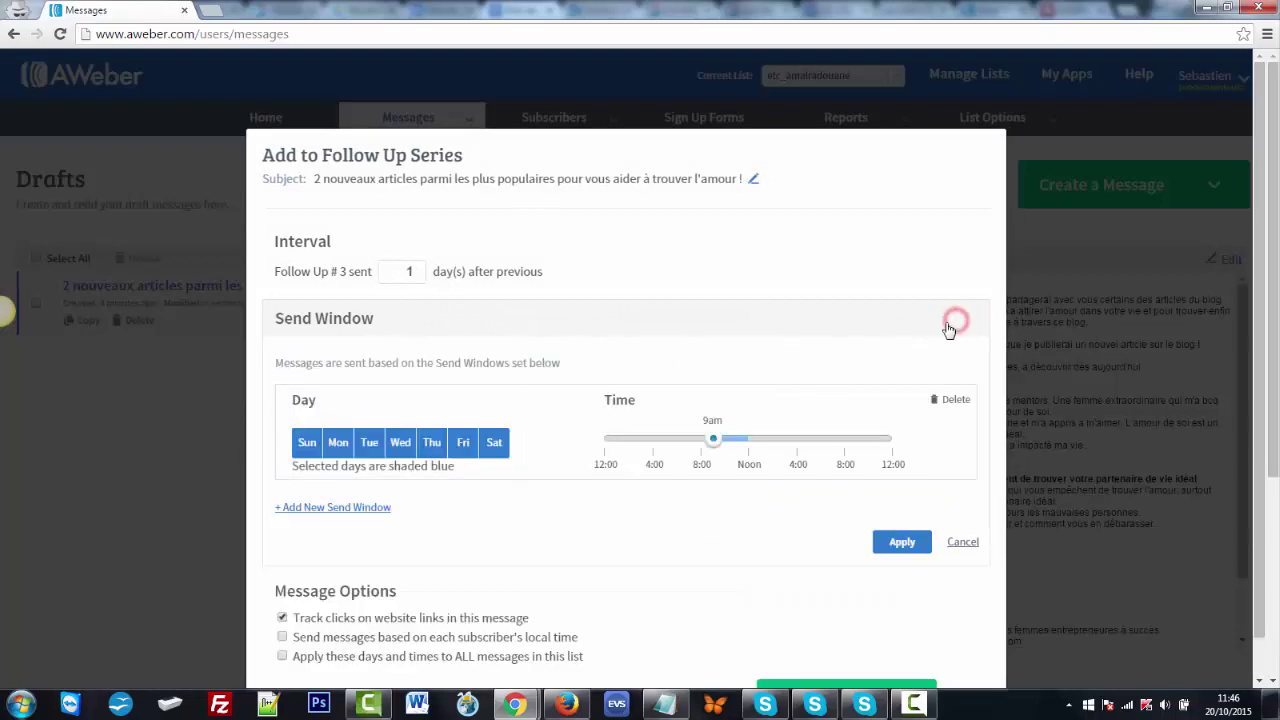
left_click(306, 442)
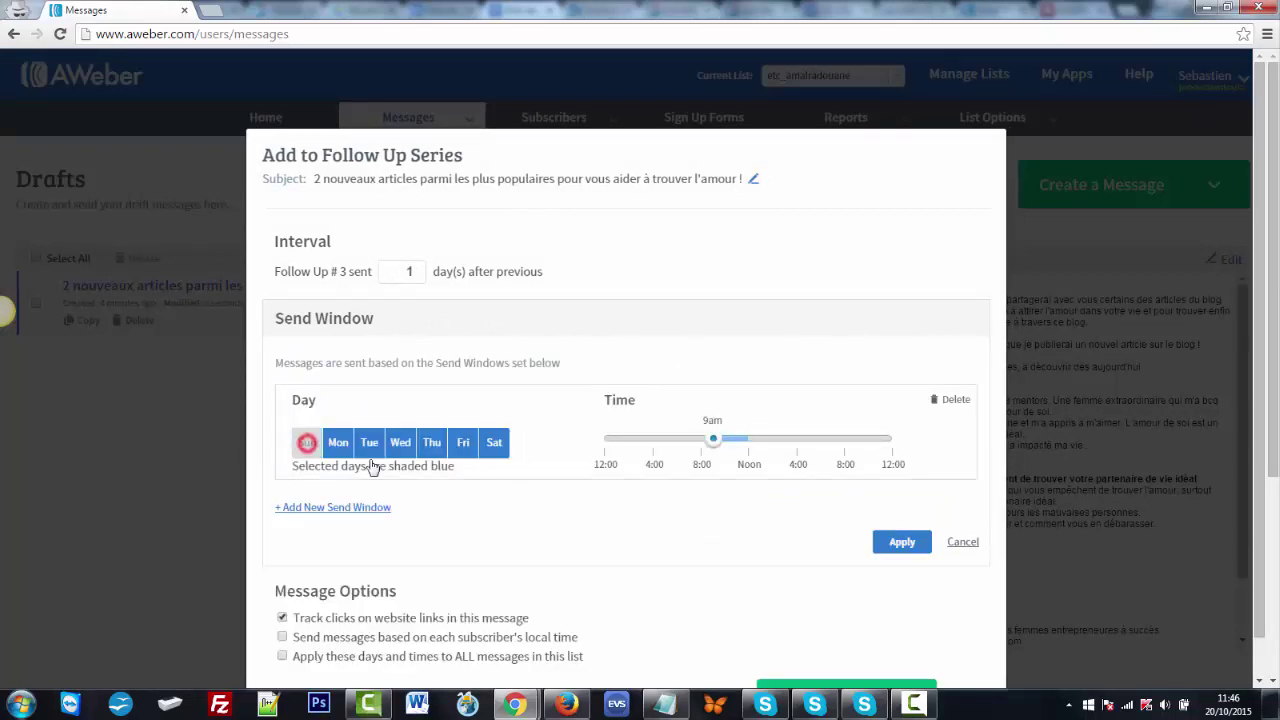
left_click(500, 443)
left_click_drag(629, 445, 619, 445)
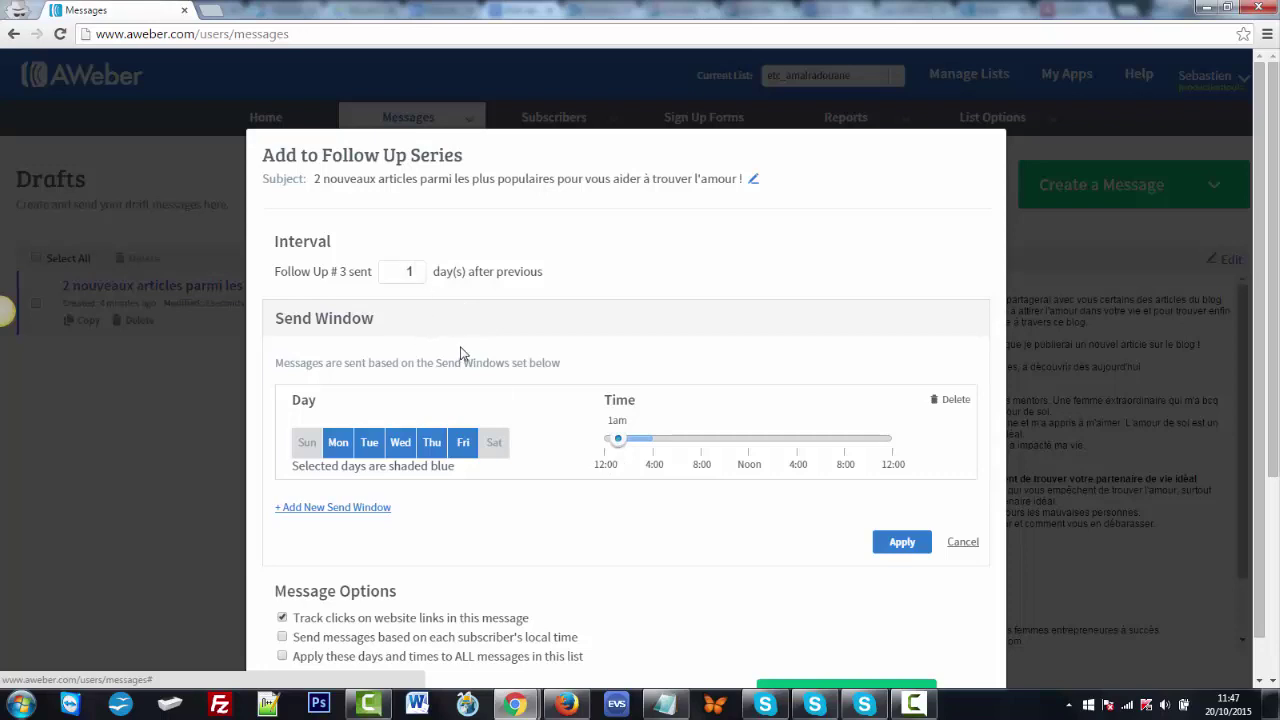
scroll(568, 552, "down", 1)
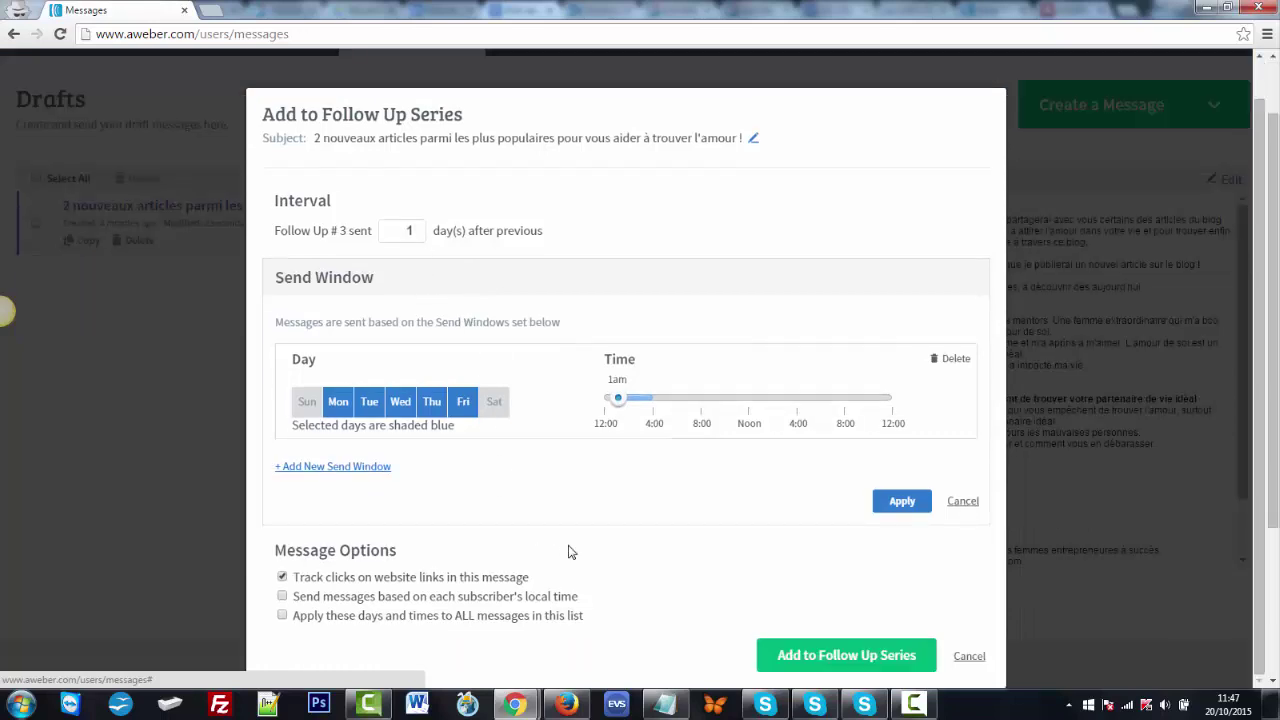
left_click(816, 656)
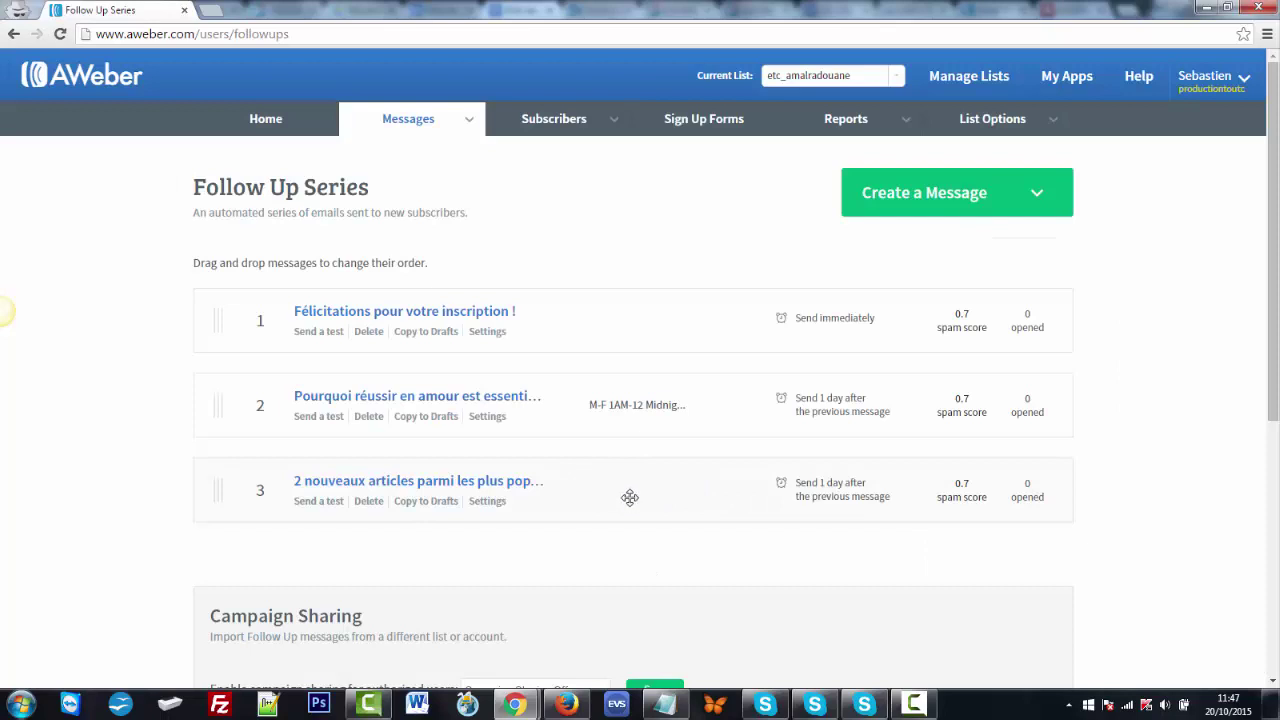
Set the send window of follow-up message 3 to Monday through Friday starting at 1am and save the settings
left_click(489, 503)
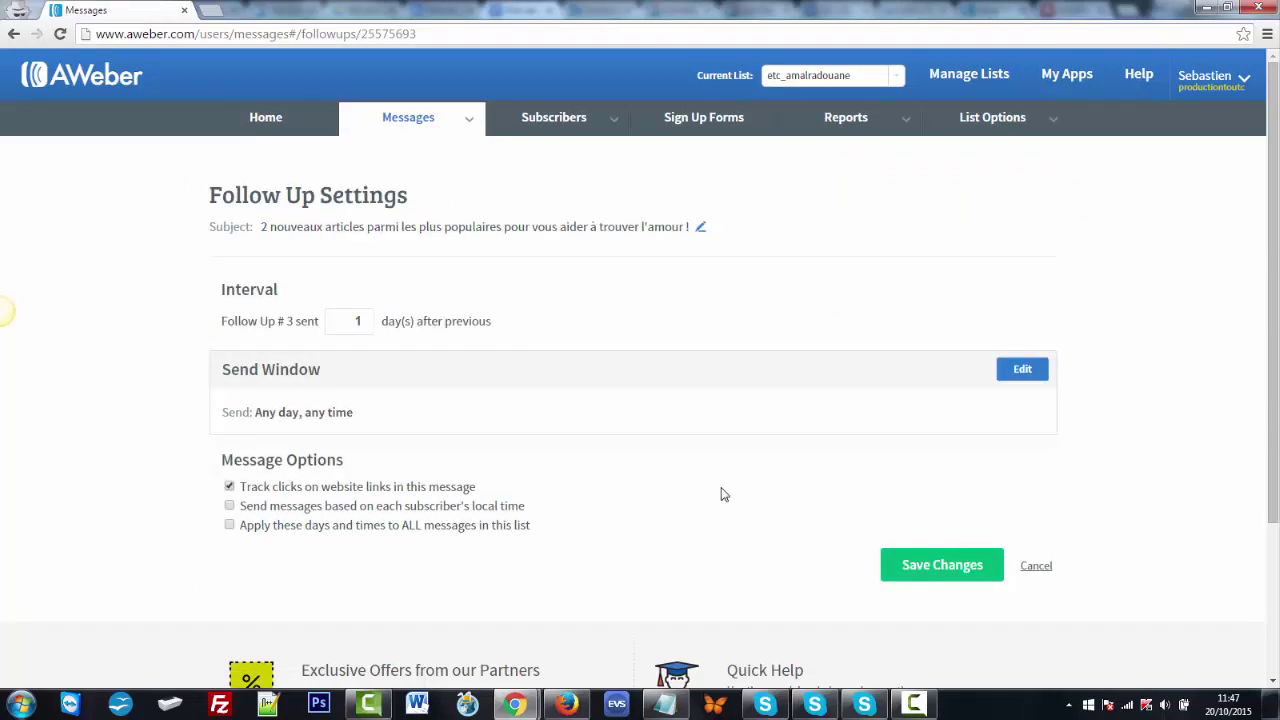
left_click(1022, 369)
scroll(1022, 419, "down", 1)
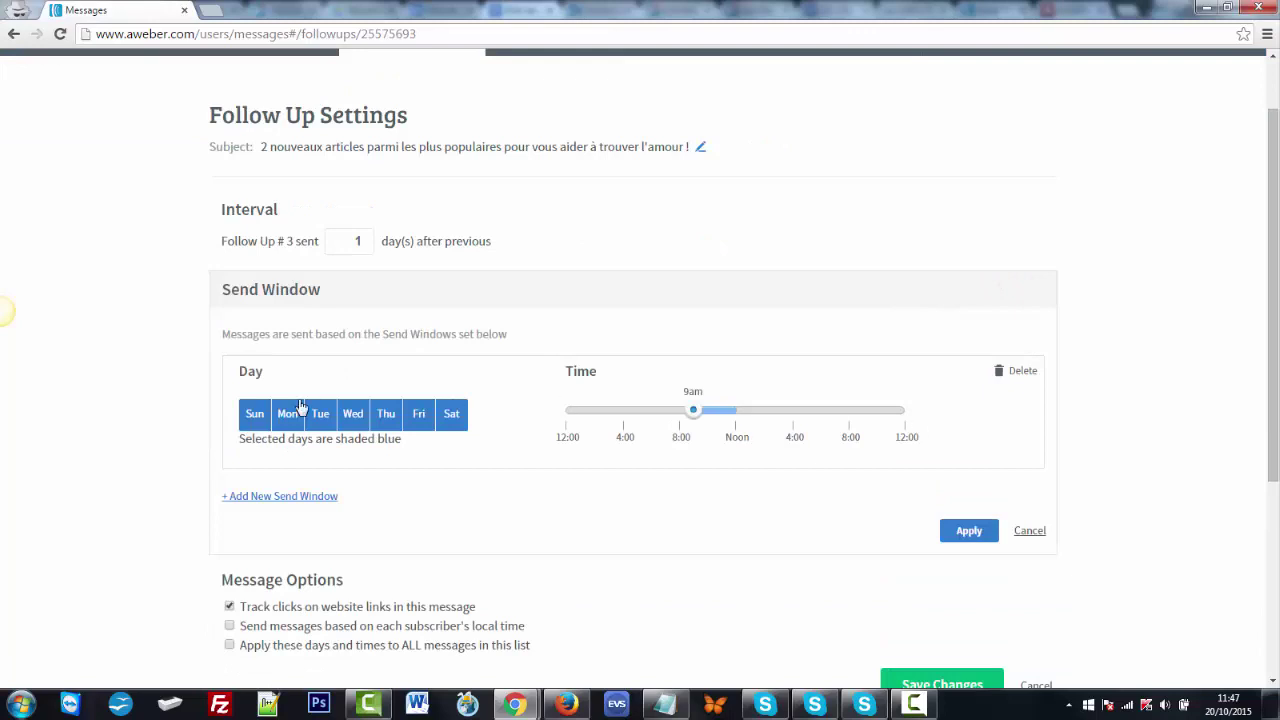
left_click(250, 414)
left_click(452, 414)
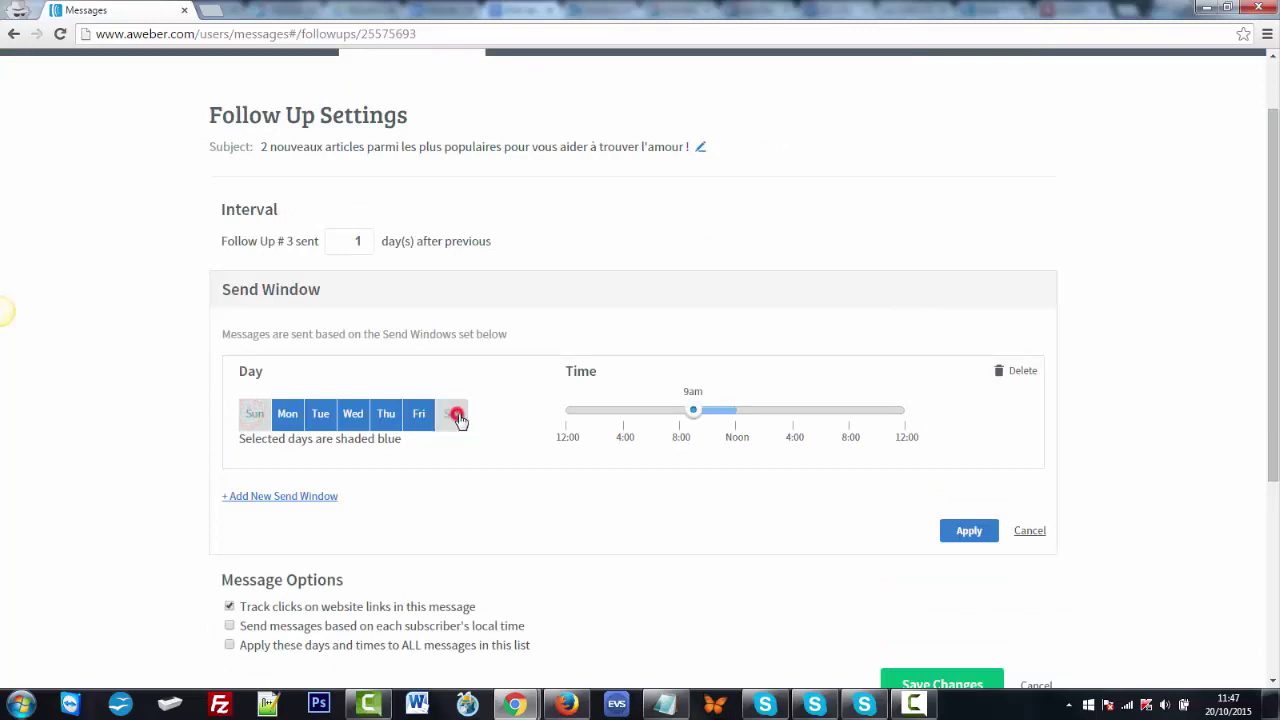
left_click_drag(586, 420, 580, 410)
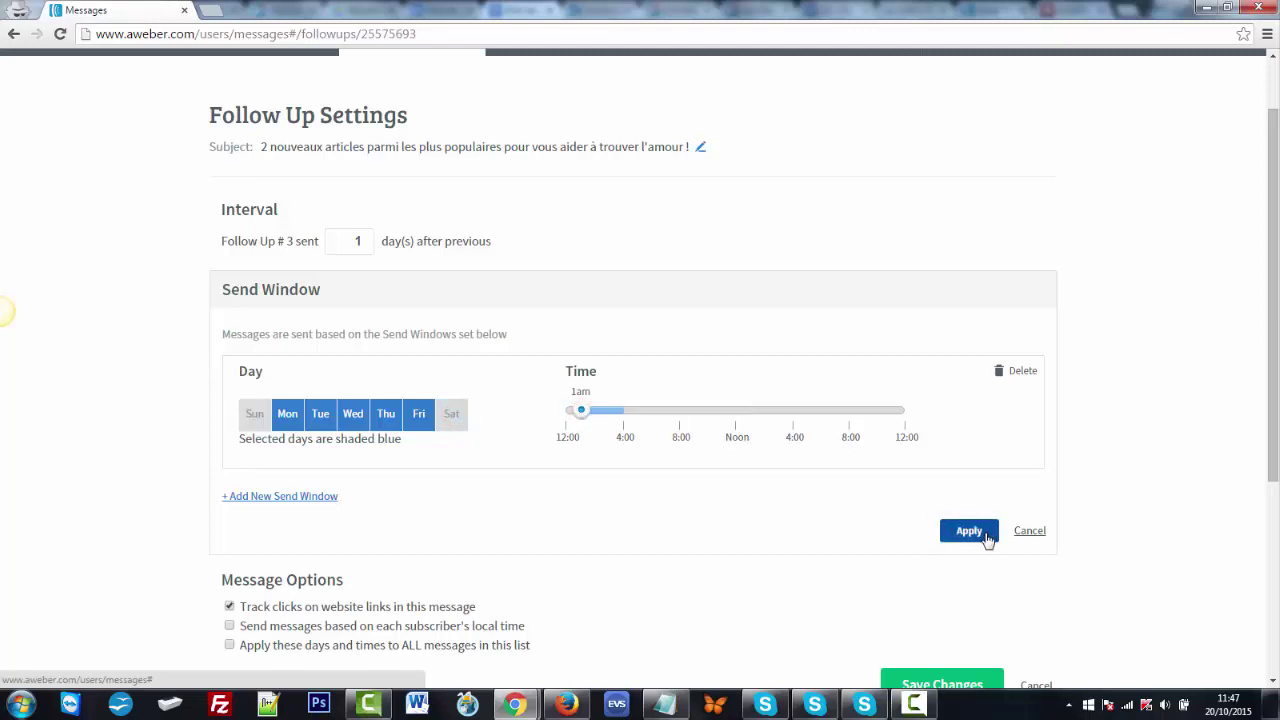
left_click(969, 531)
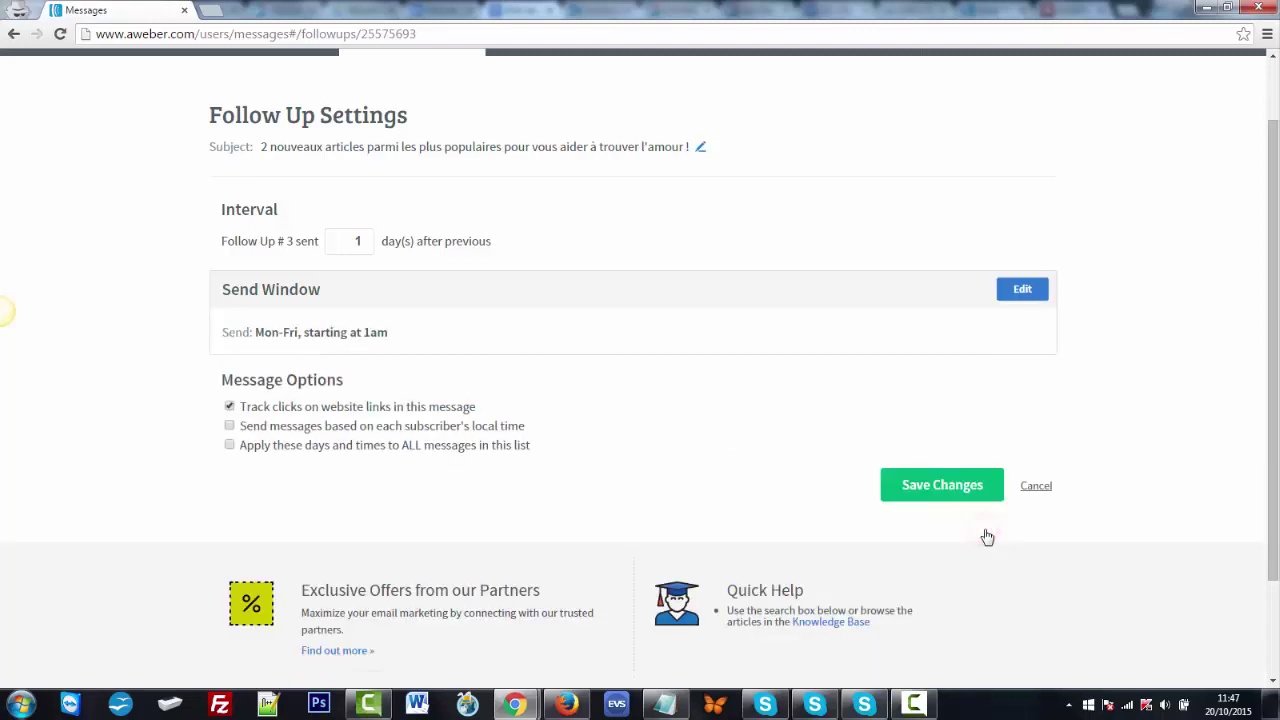
left_click(920, 485)
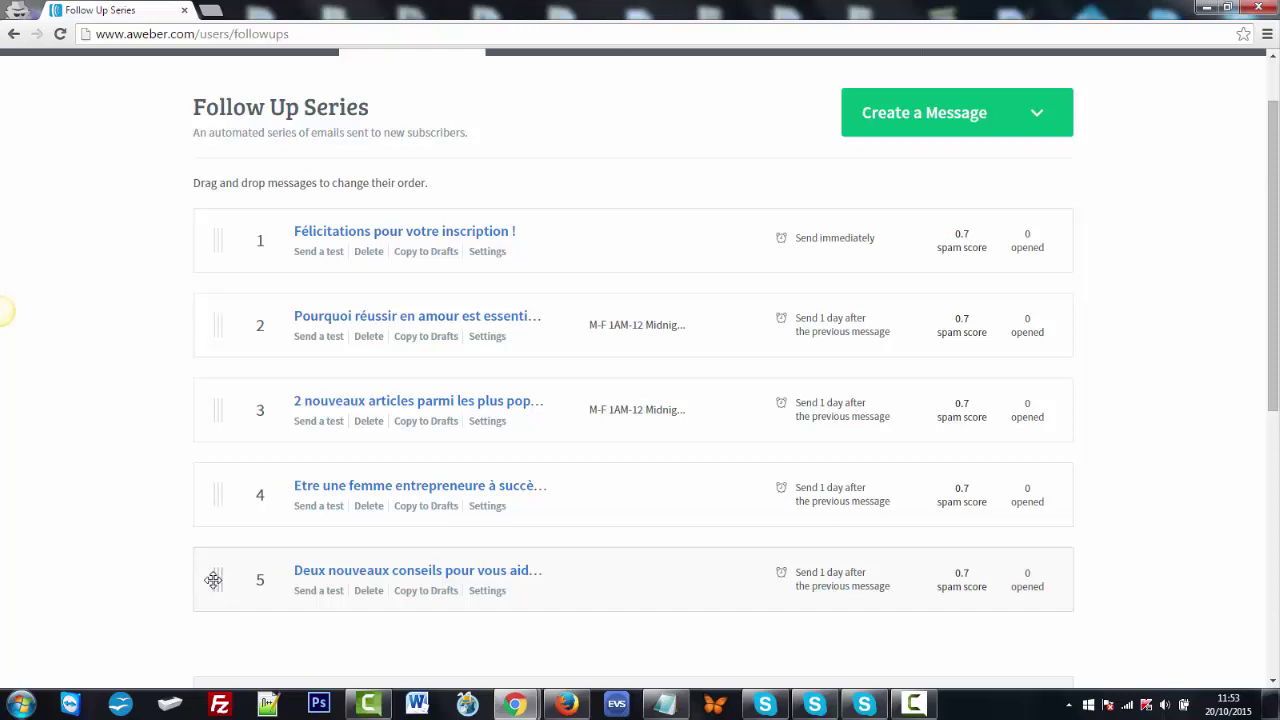
Move the message "Deux nouveaux conseils pour vous aid…" from fifth to fourth place in the follow-up series
left_click_drag(213, 580, 285, 477)
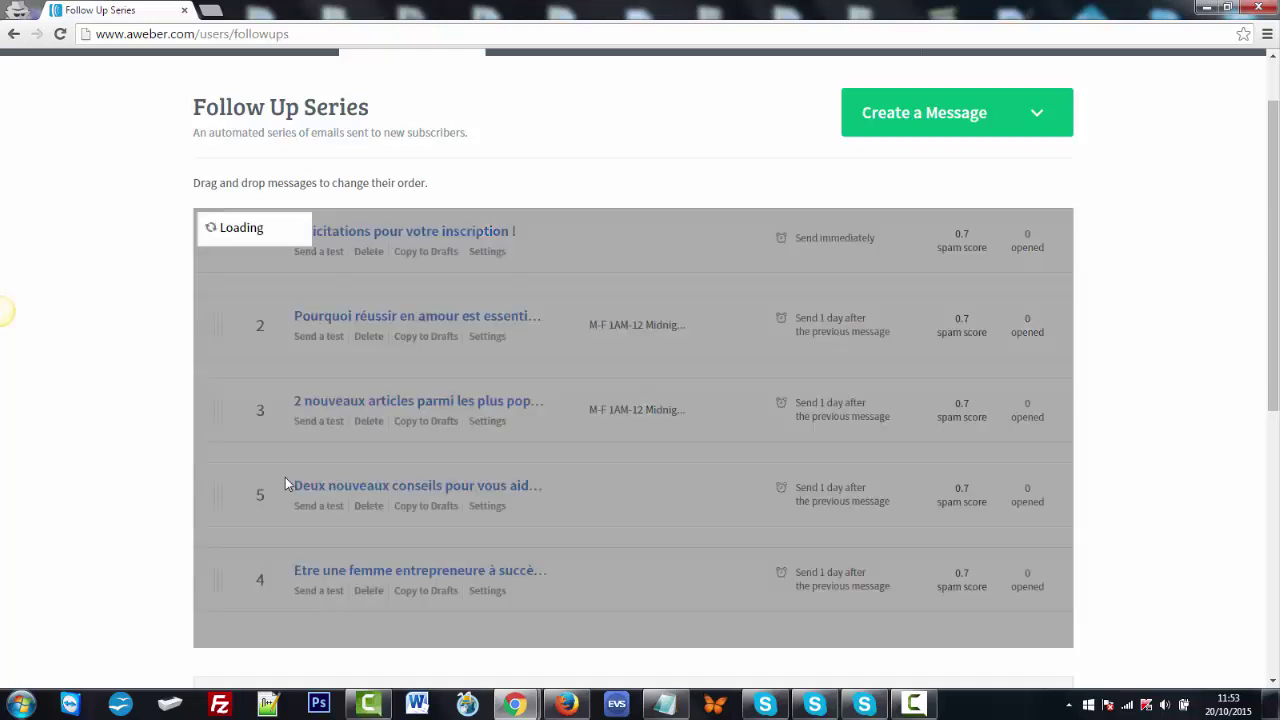
scroll(389, 501, "down", 3)
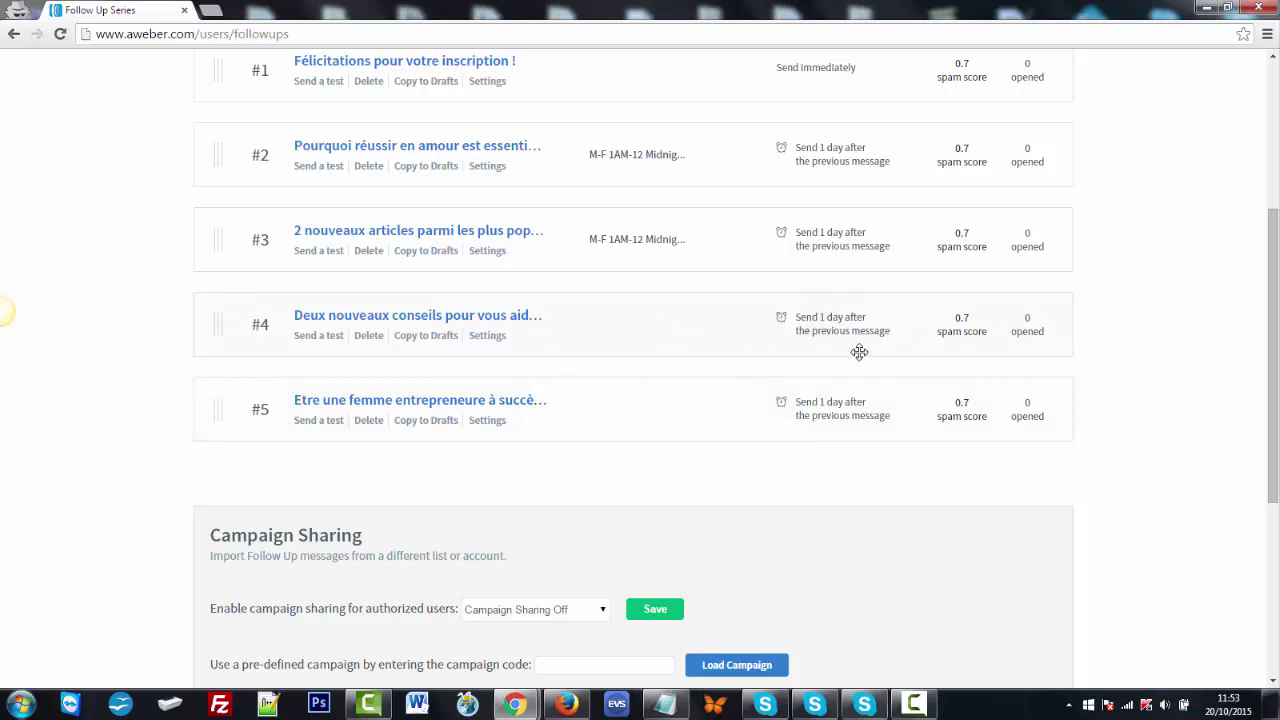
scroll(861, 353, "up", 1)
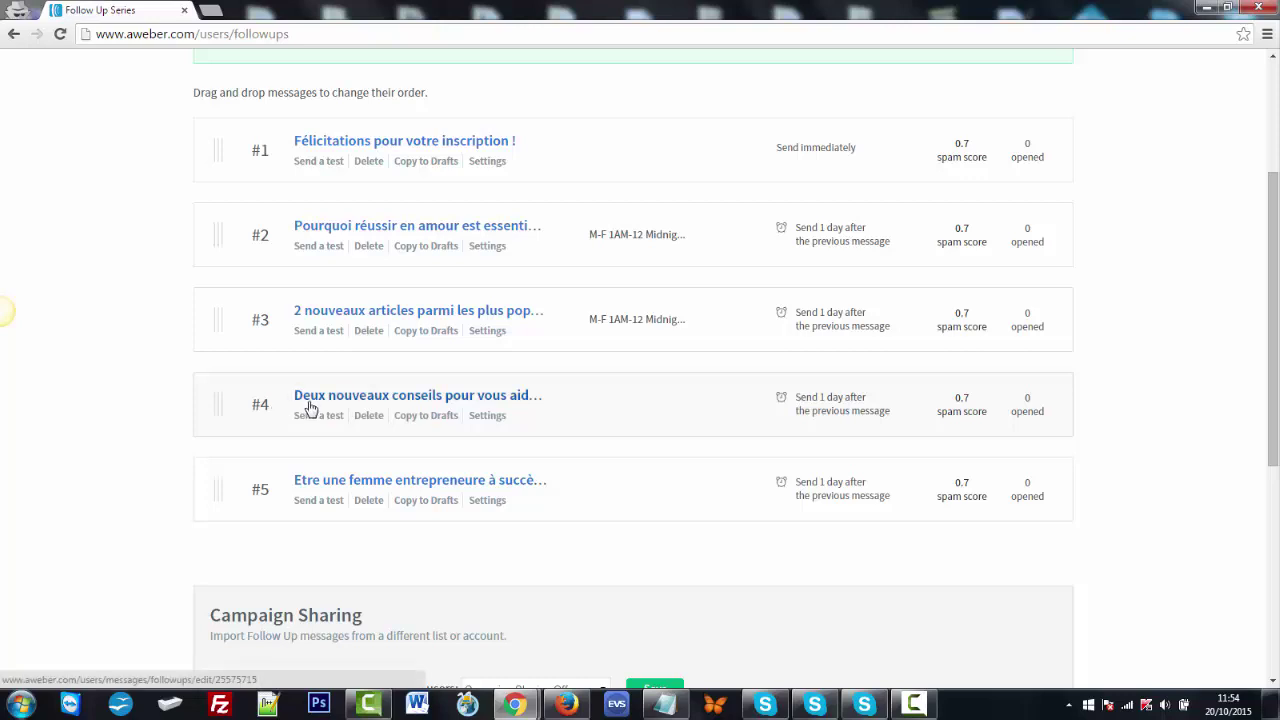
left_click_drag(226, 404, 293, 373)
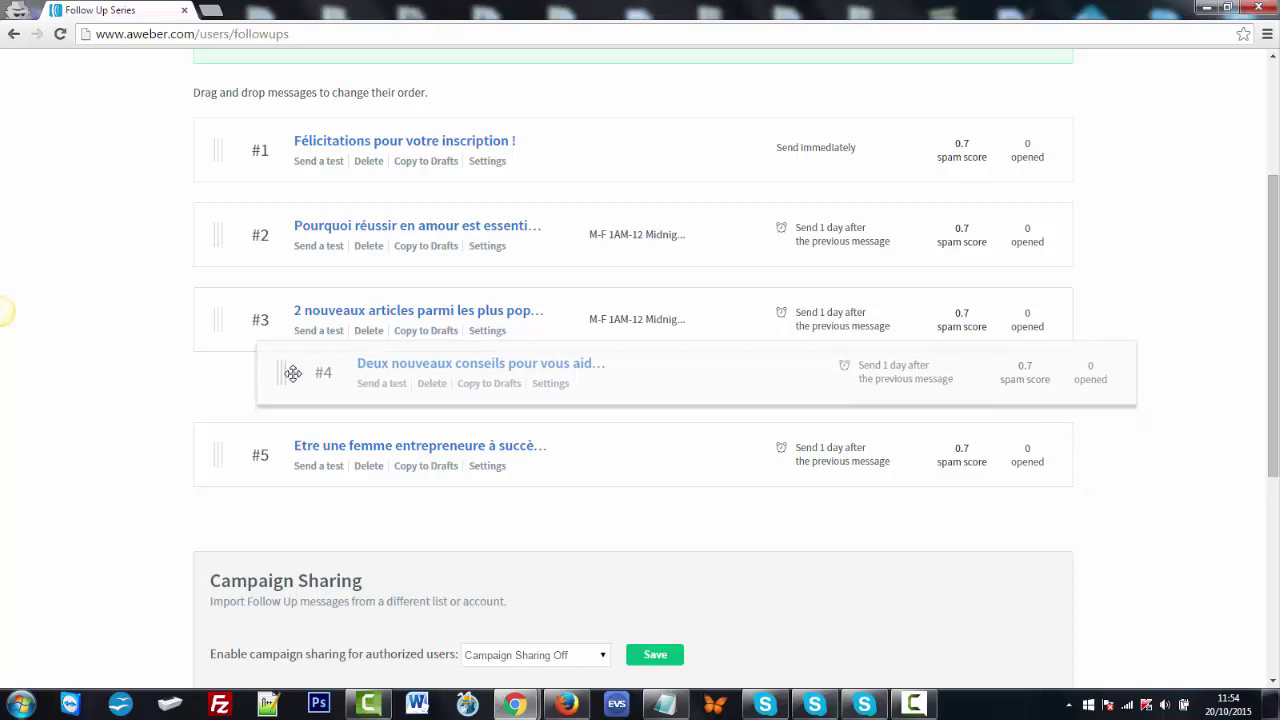
left_click_drag(293, 373, 240, 374)
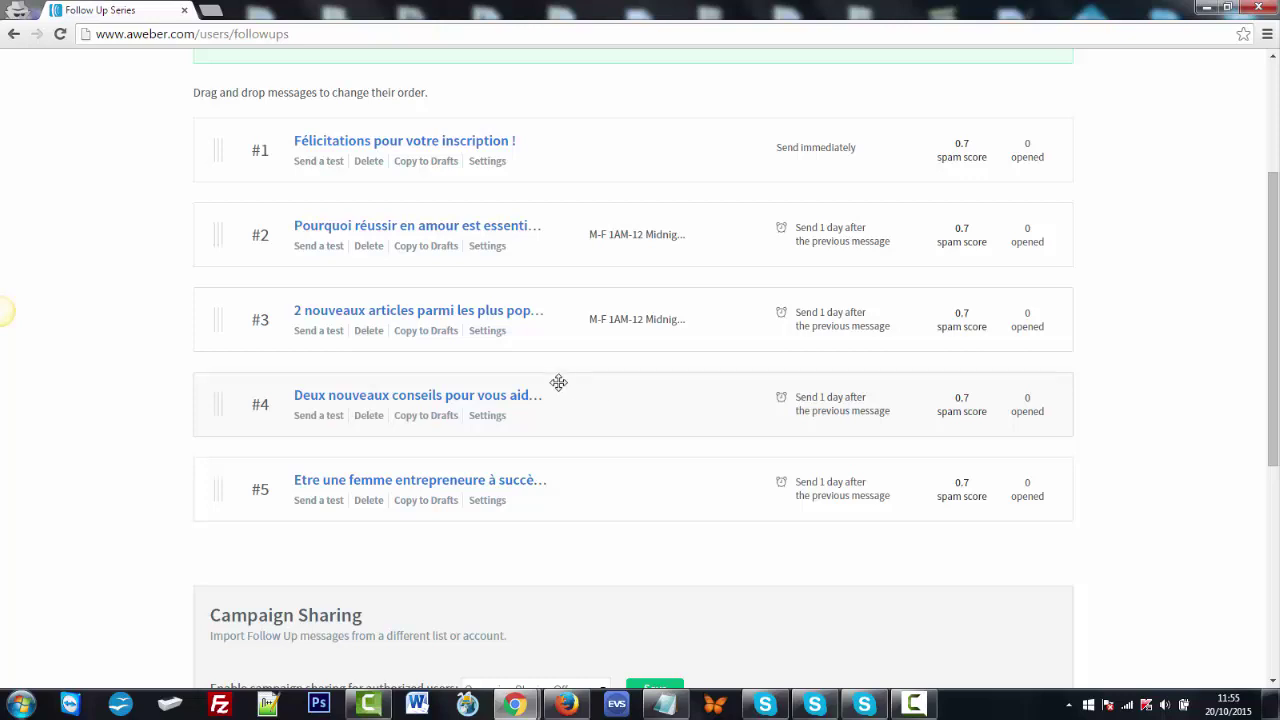
scroll(614, 419, "up", 2)
scroll(611, 420, "up", 1)
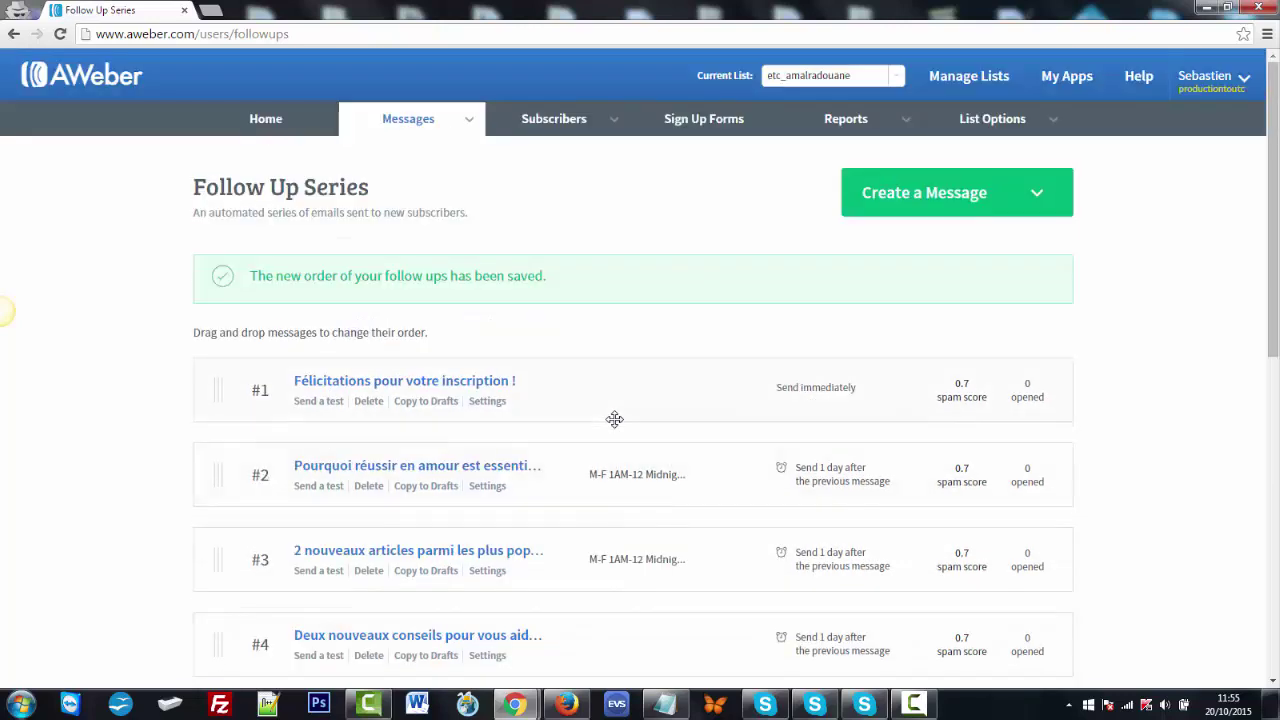
scroll(611, 420, "down", 2)
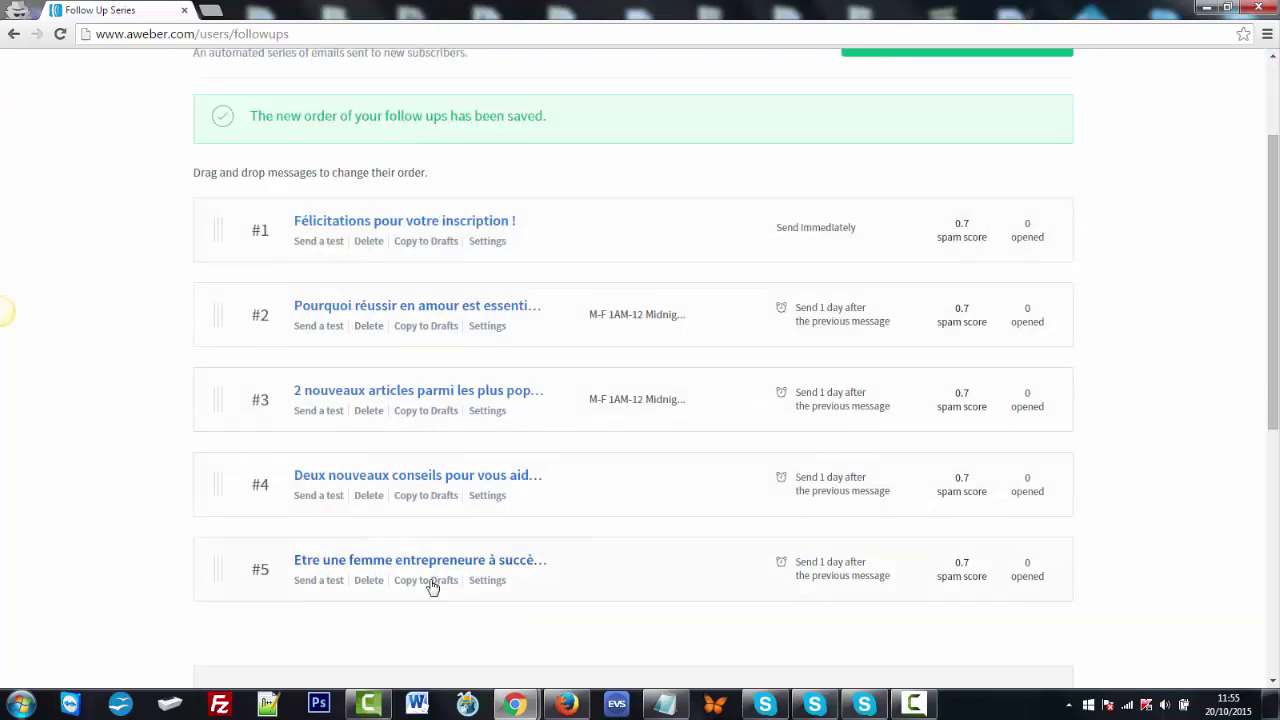
scroll(623, 460, "up", 1)
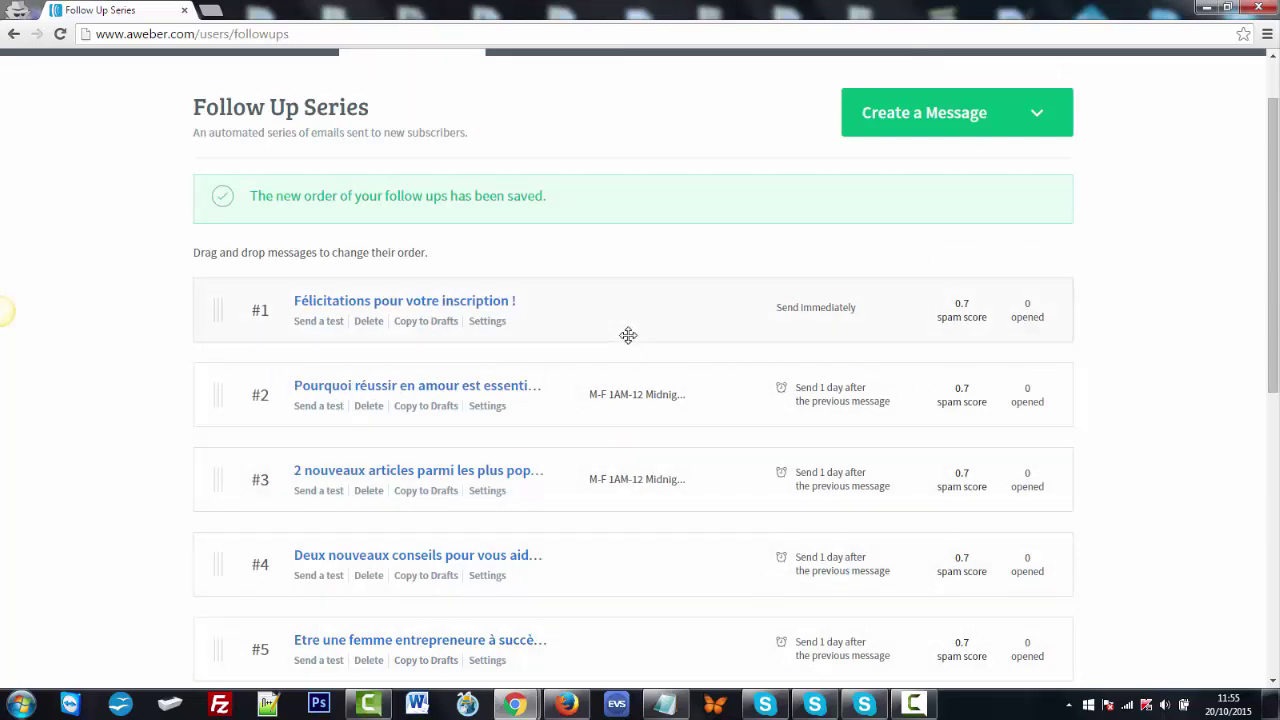
scroll(628, 335, "up", 1)
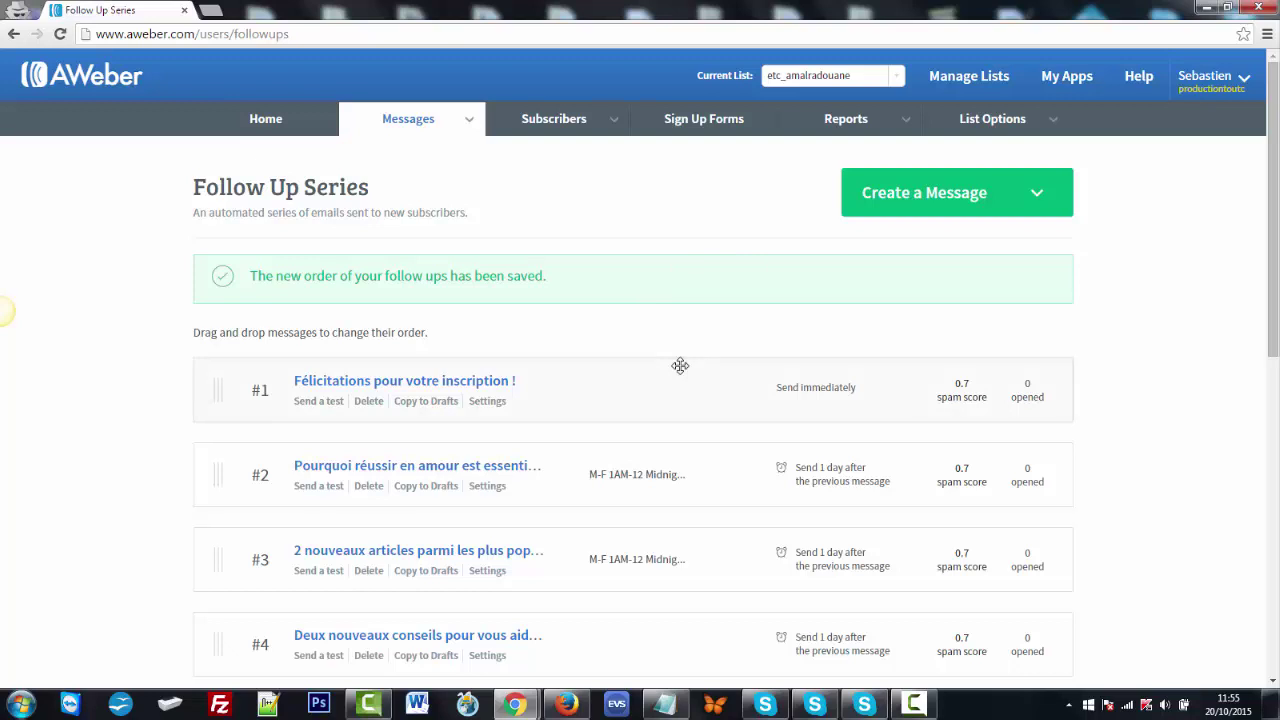
Enable campaign sharing for authorized users with the option Follow Ups Only and save it
scroll(680, 366, "down", 2)
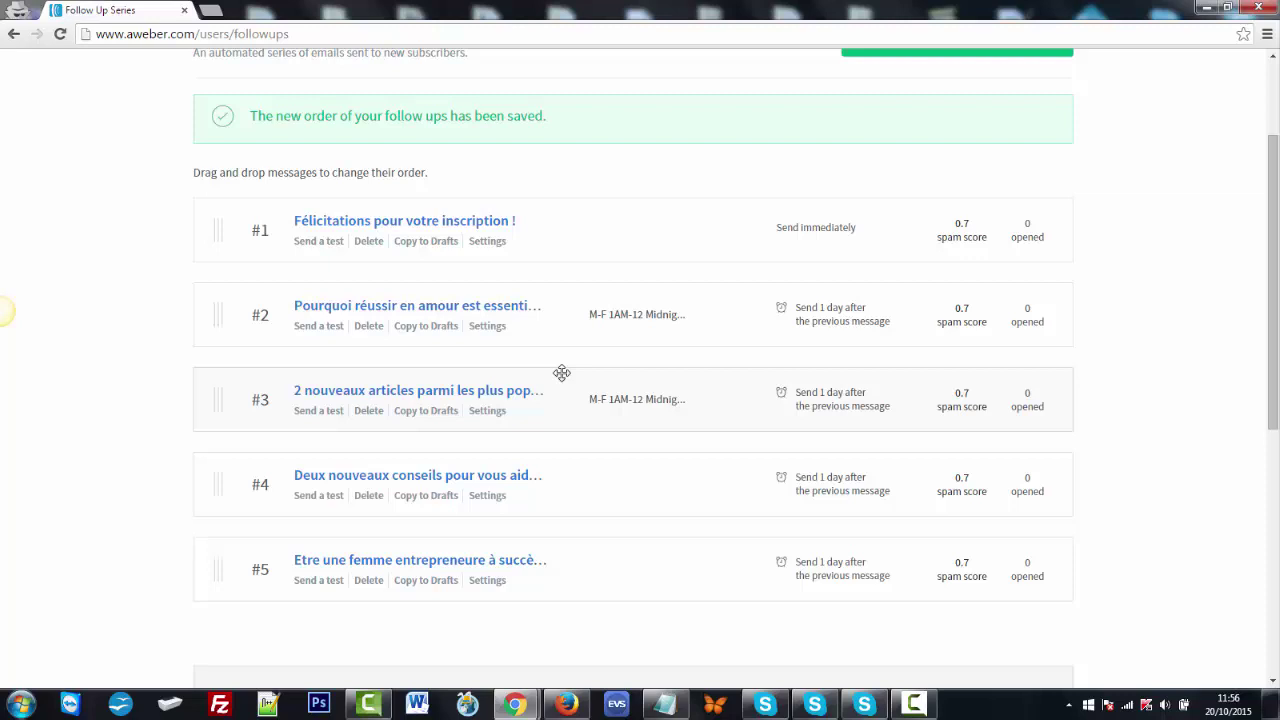
scroll(530, 345, "down", 3)
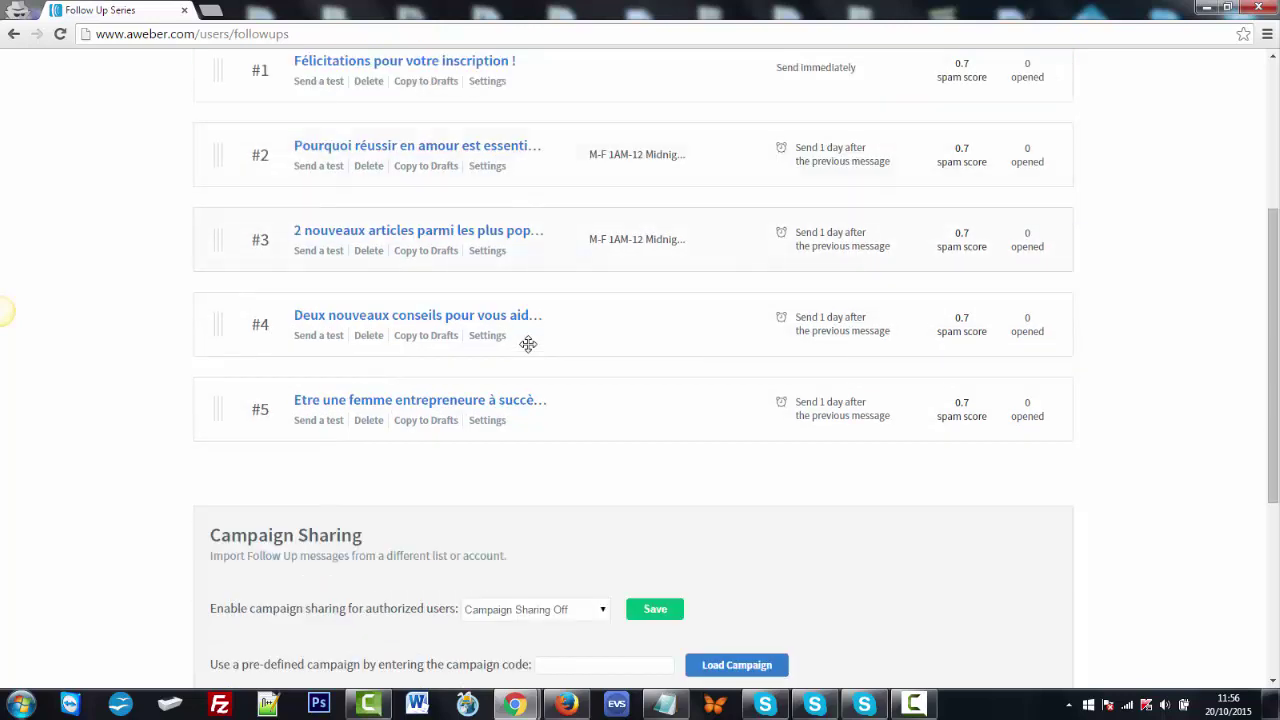
scroll(662, 350, "down", 1)
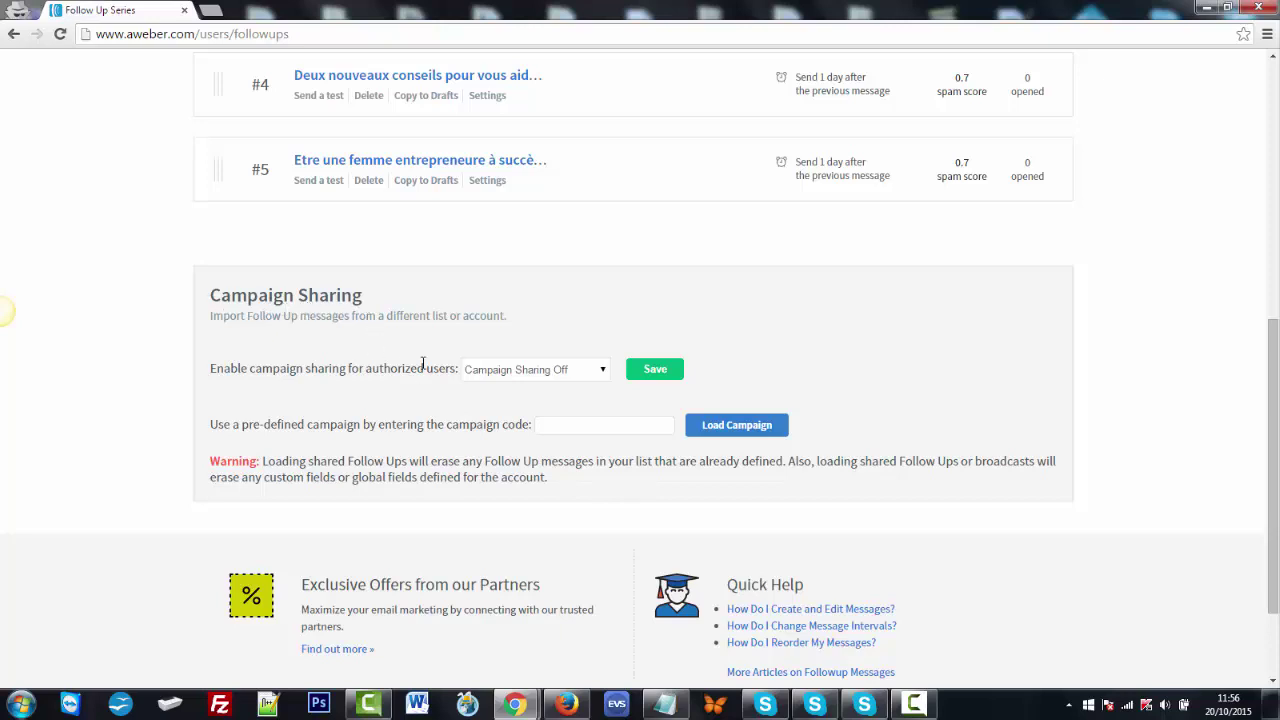
left_click(603, 373)
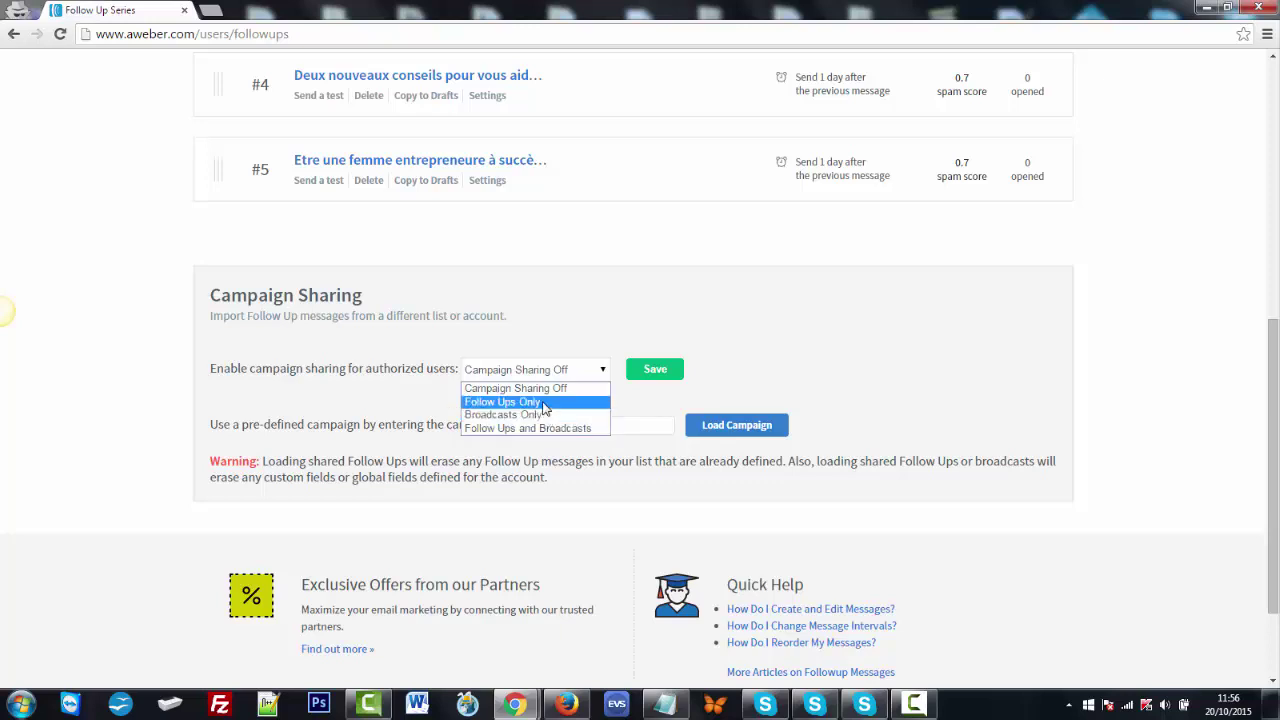
left_click(545, 402)
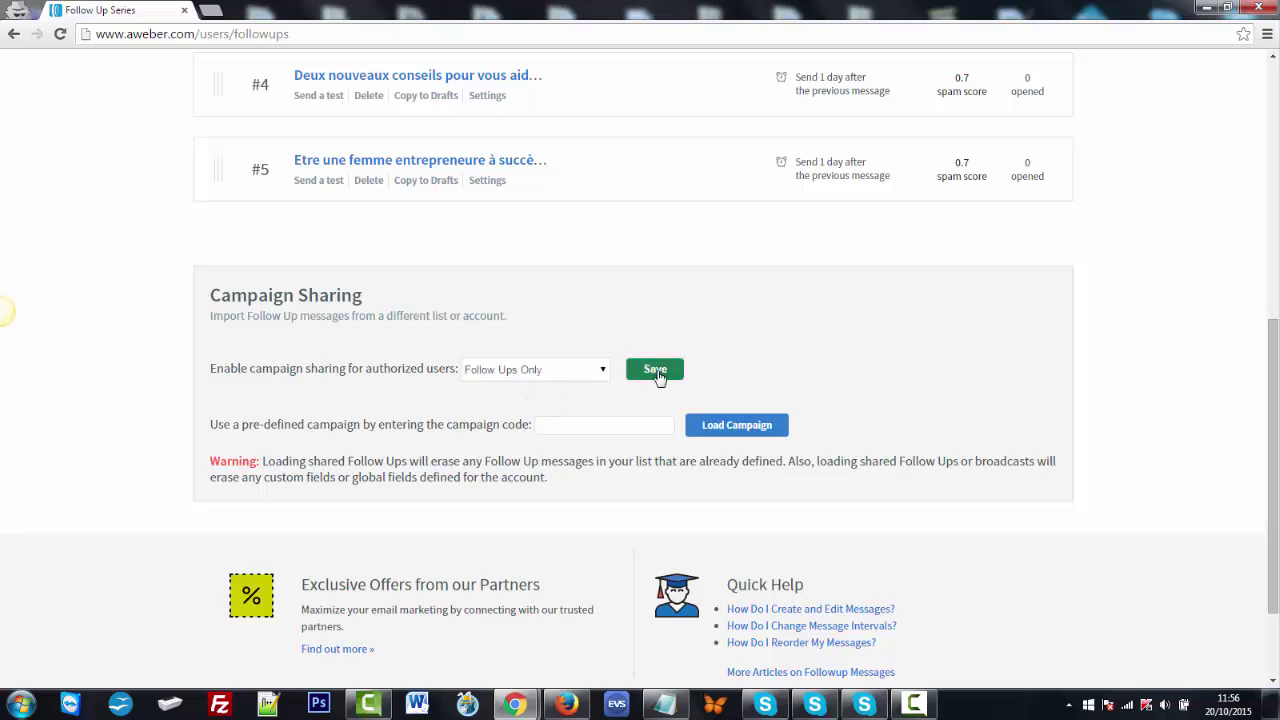
left_click(655, 370)
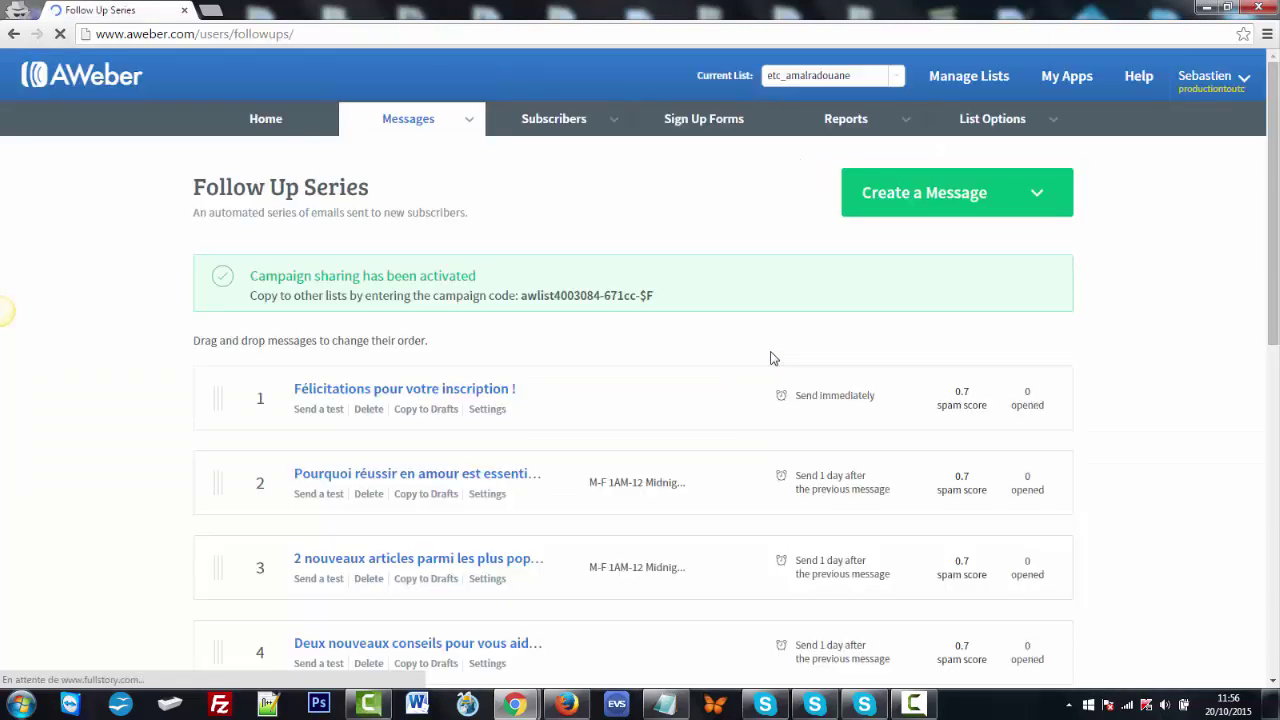
Copy the campaign code generated for sharing this follow-up series
scroll(770, 358, "down", 5)
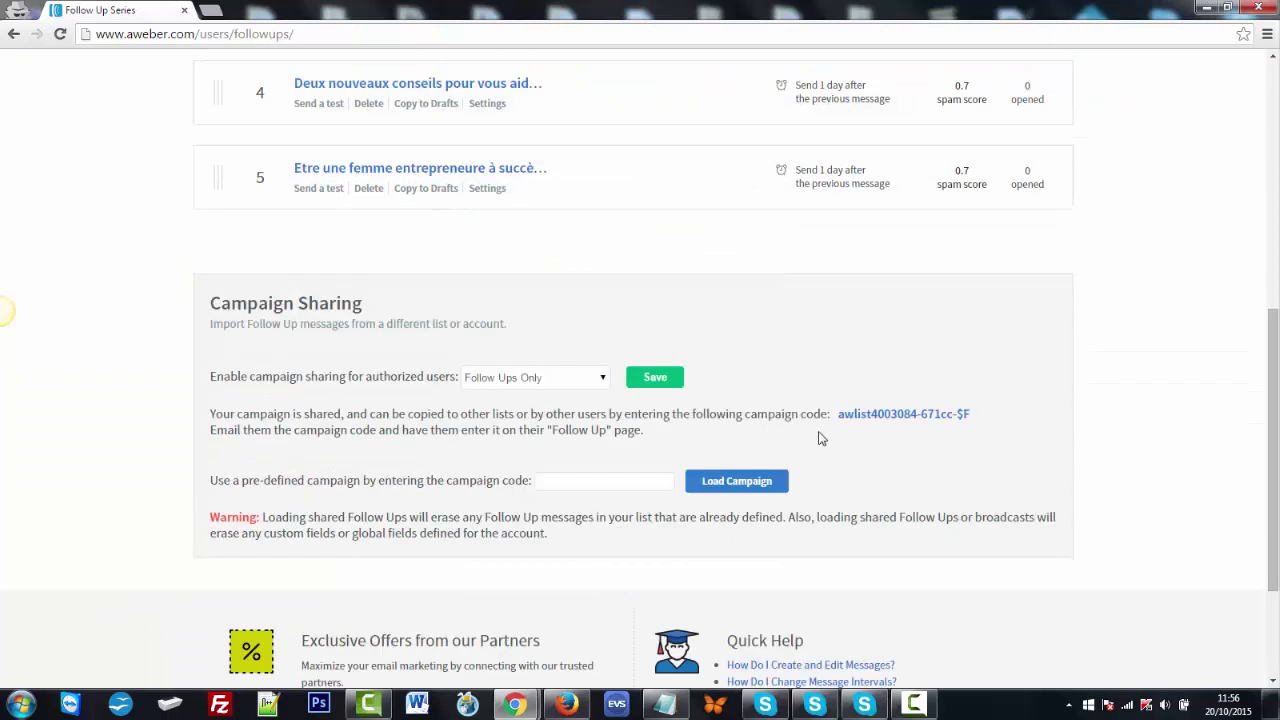
left_click_drag(836, 413, 966, 414)
key("ctrl+c")
scroll(966, 414, "down", 1)
right_click(958, 338)
left_click(980, 349)
Switch the current list to its counterpart ending in "_blog" and open that list's campaign sharing options
scroll(903, 377, "up", 6)
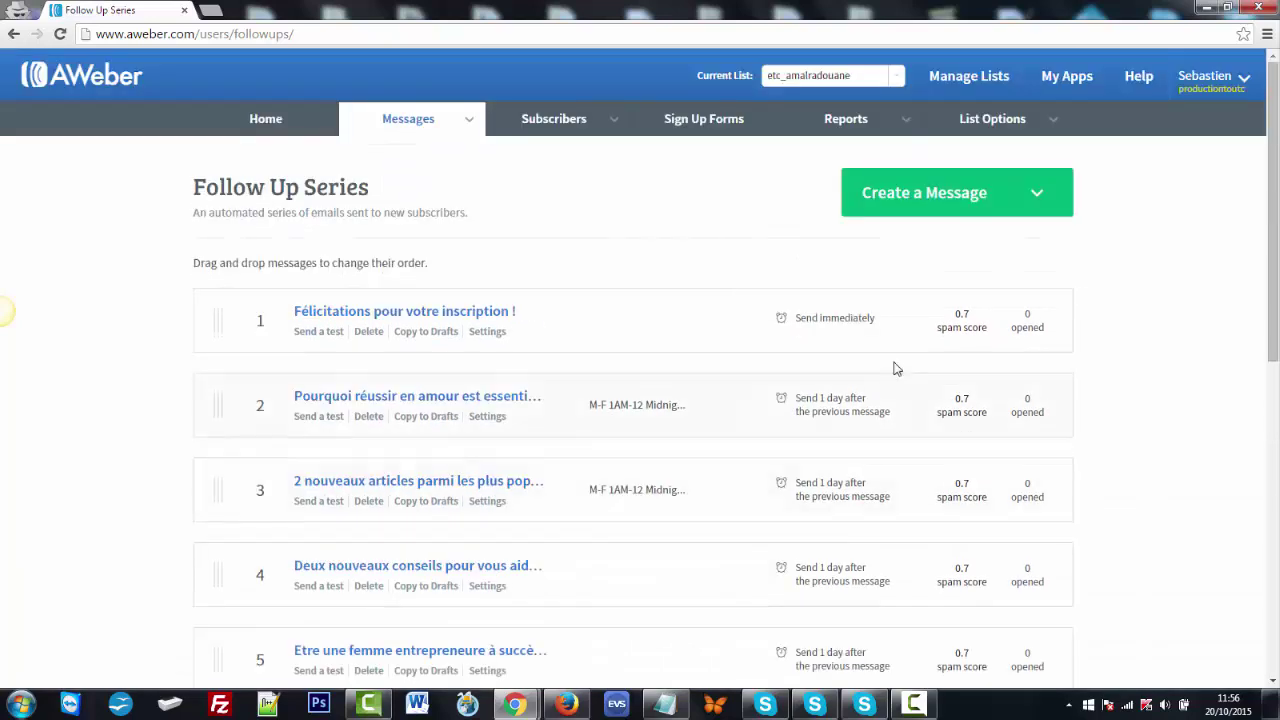
left_click(899, 77)
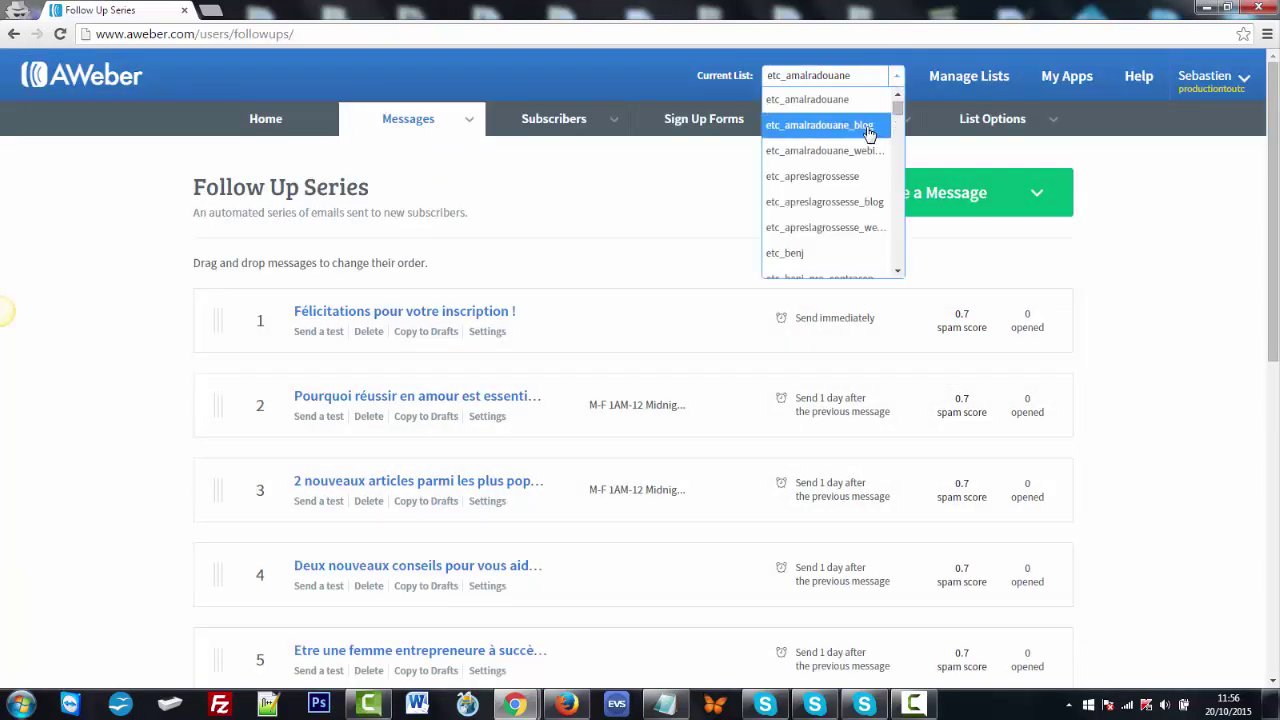
left_click(869, 133)
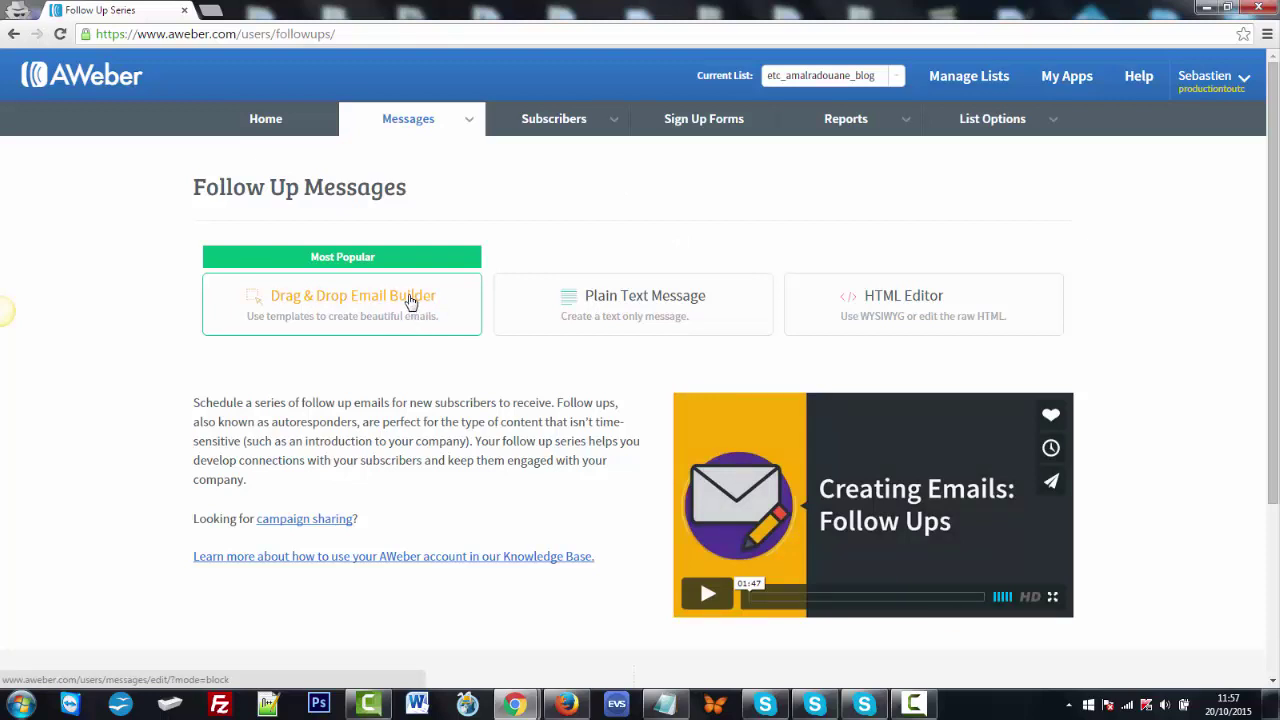
left_click(283, 521)
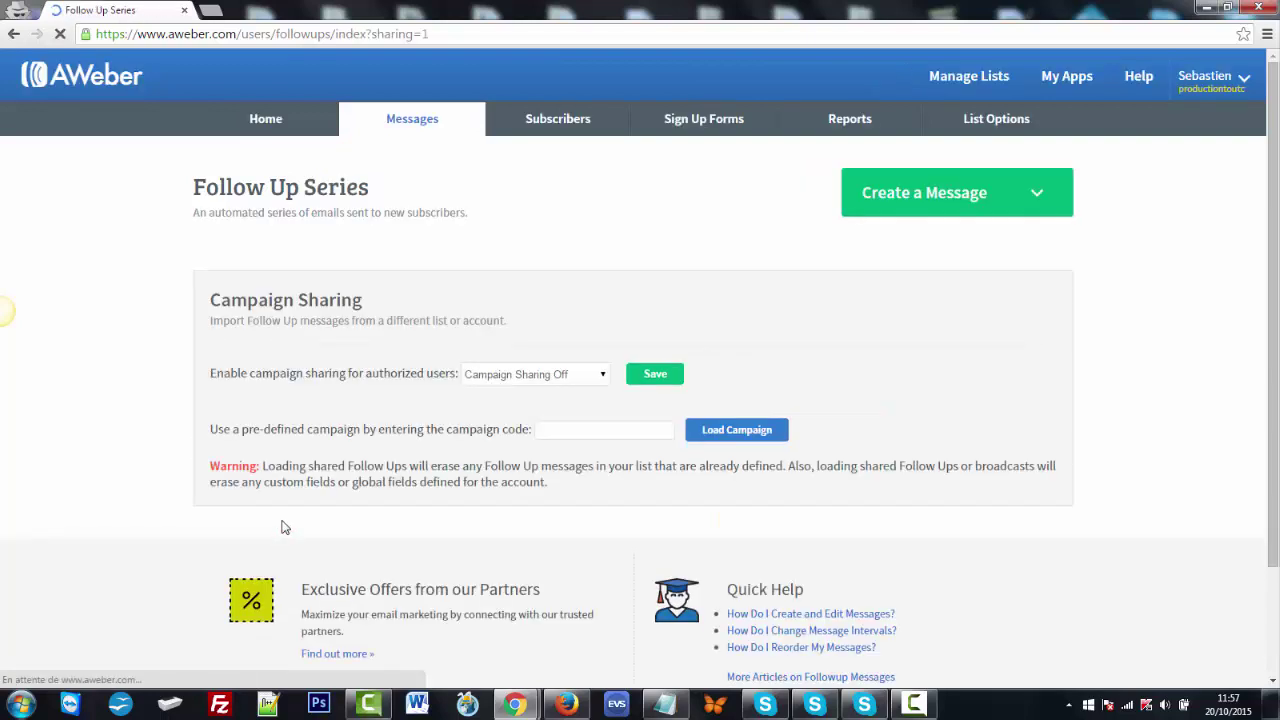
Paste the copied campaign code into the blog list's campaign sharing options, load the campaign, and review the imported follow-up messages and their send settings
right_click(552, 430)
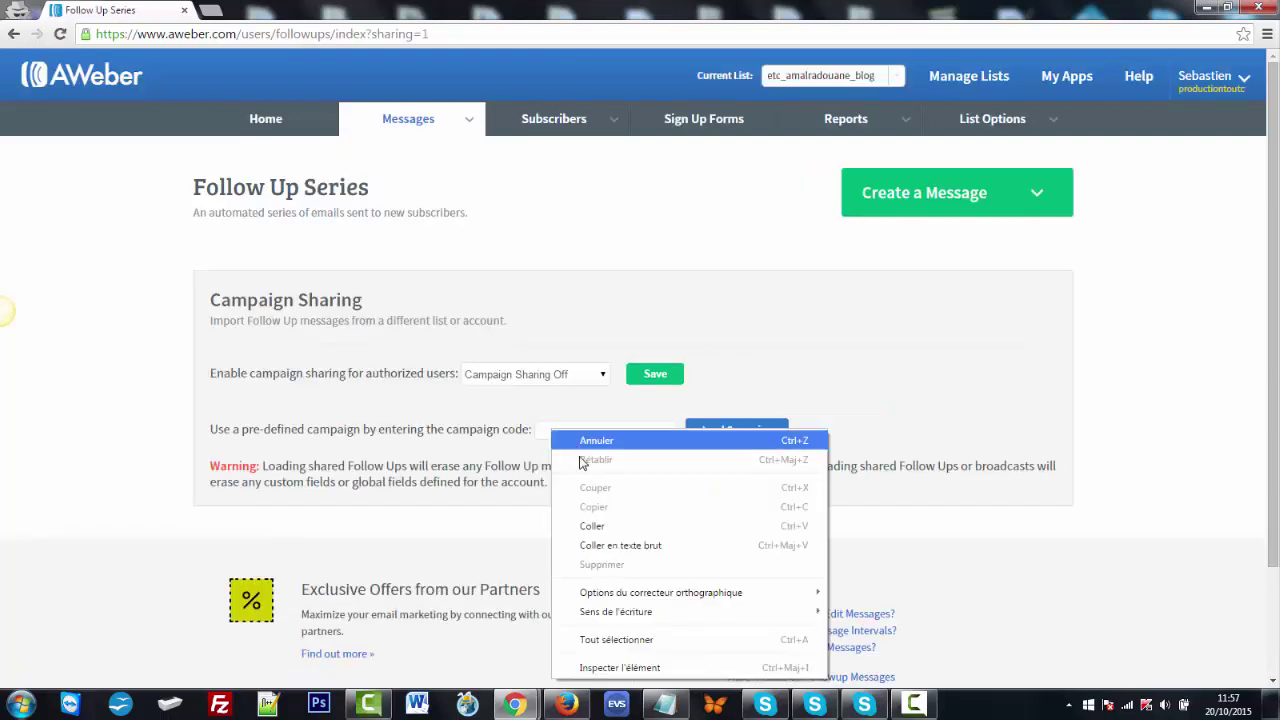
left_click(620, 526)
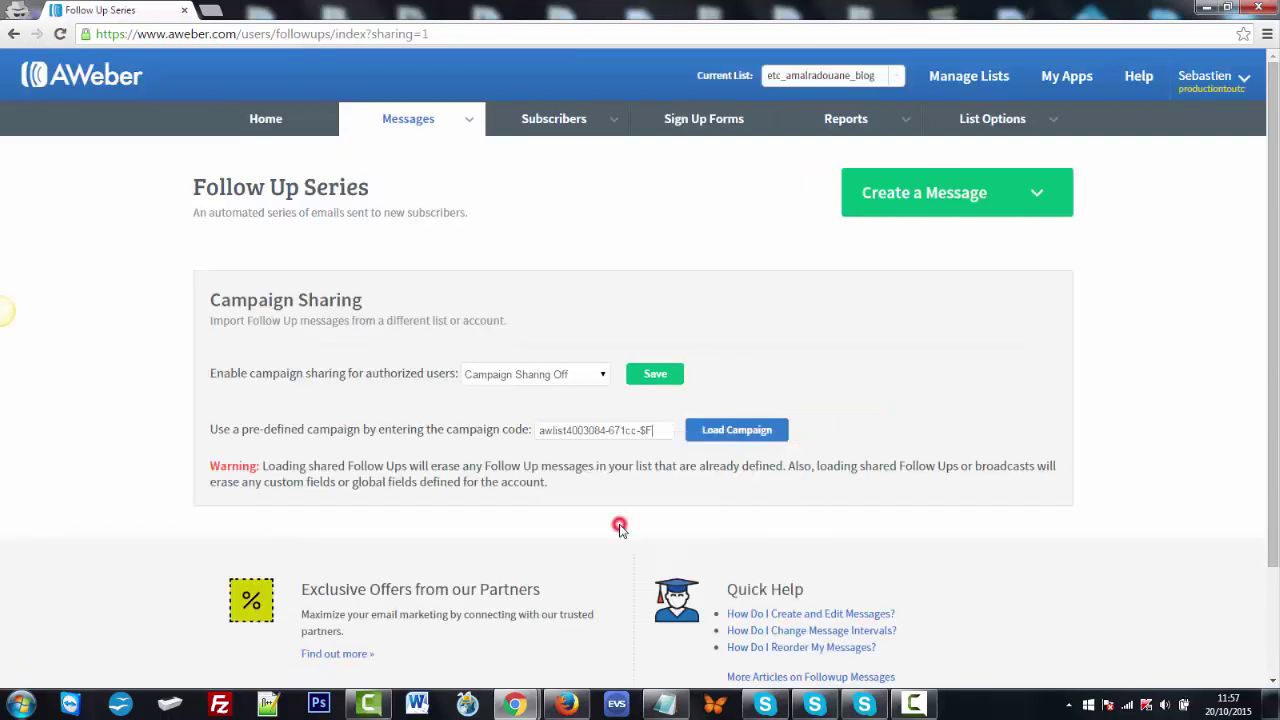
left_click(731, 432)
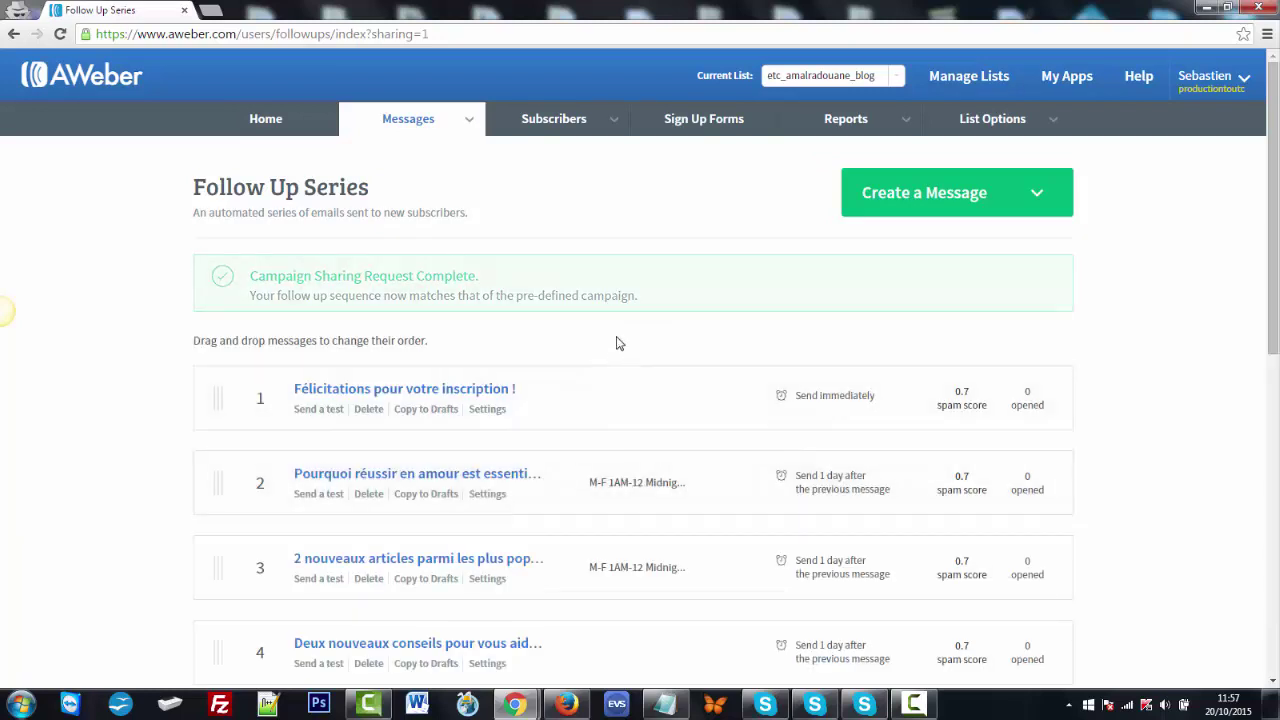
scroll(620, 350, "down", 4)
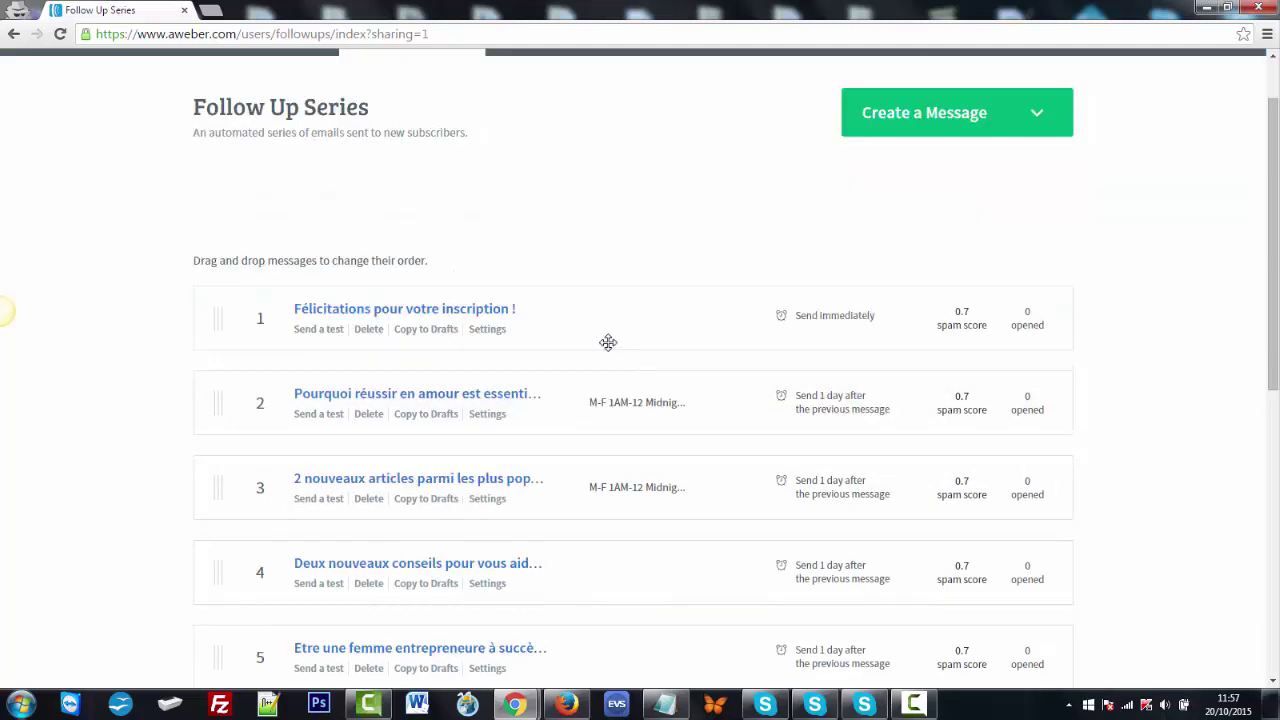
scroll(608, 344, "up", 4)
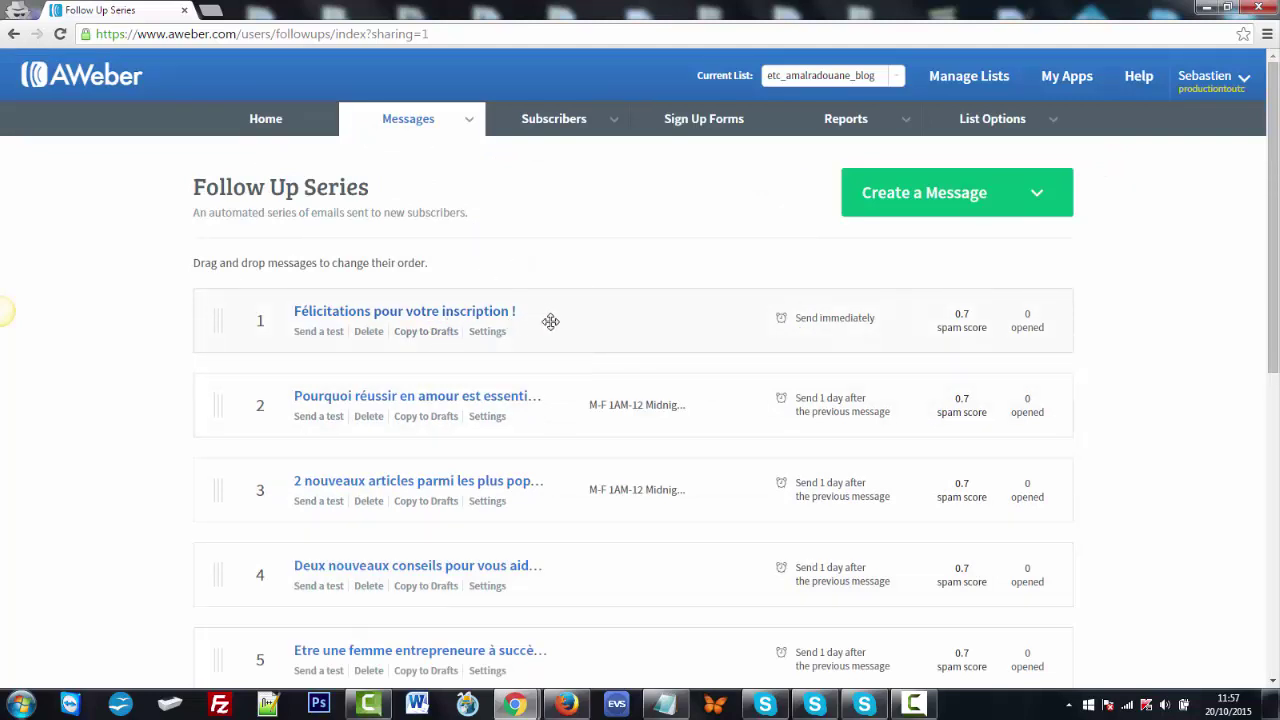
scroll(562, 314, "down", 1)
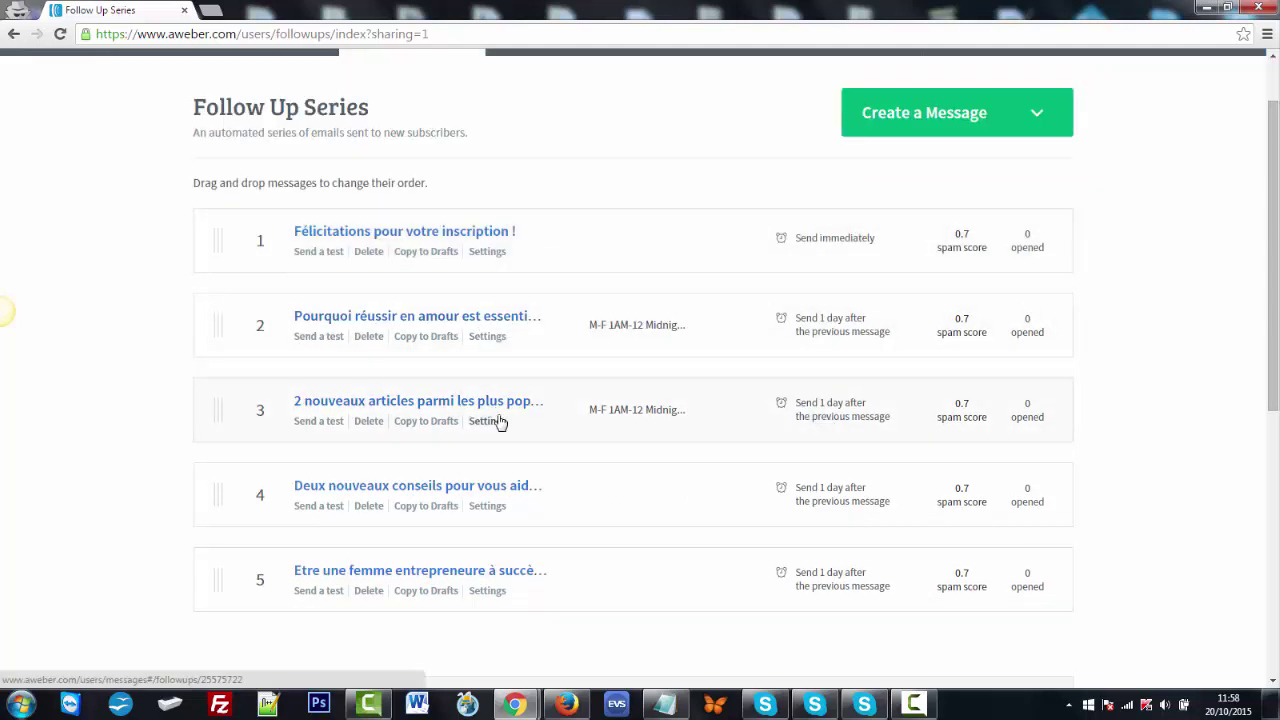
scroll(700, 207, "up", 1)
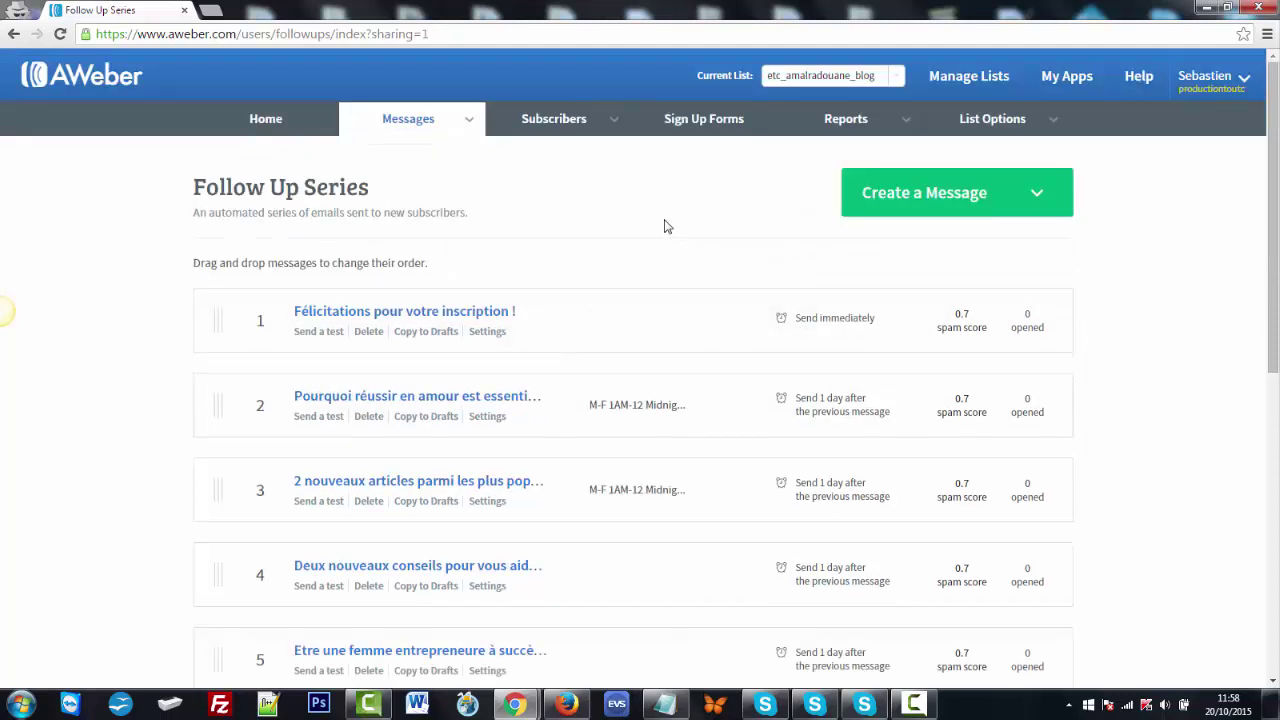
scroll(663, 226, "down", 1)
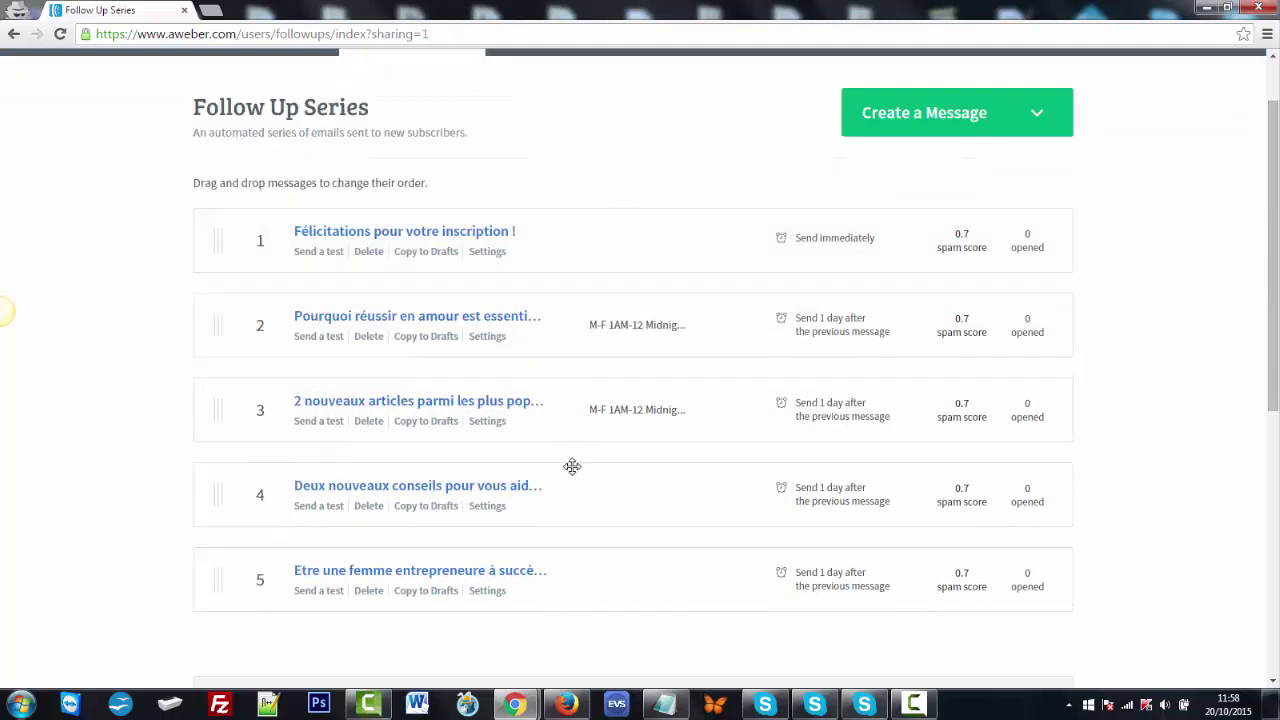